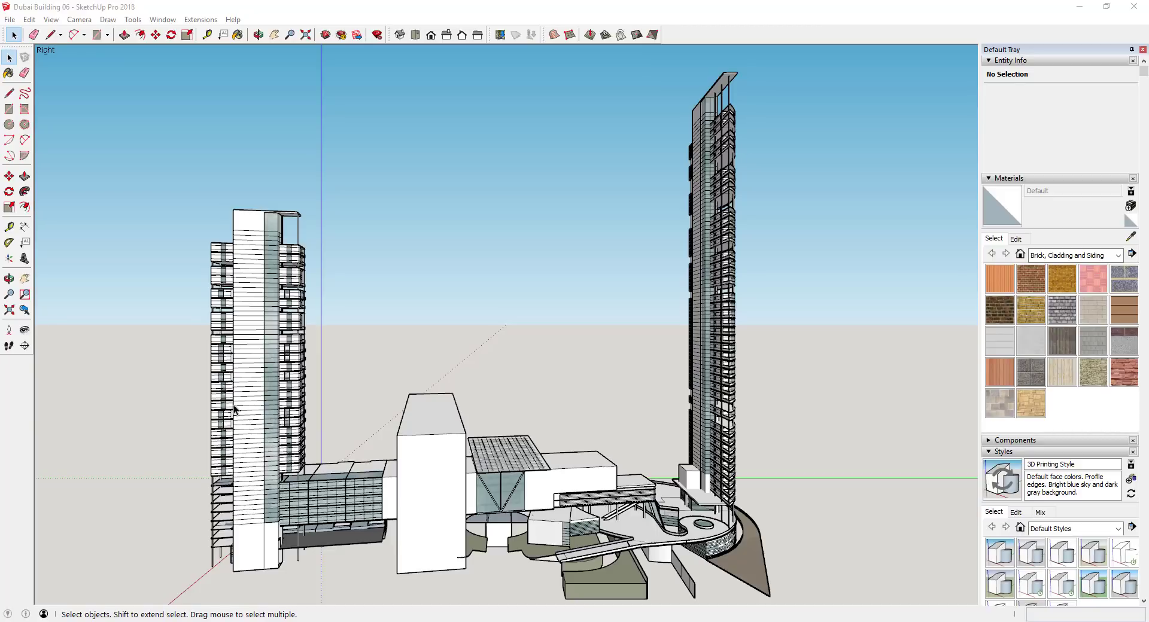
- Zoom in and orbit to a close, low view between the two towers and the podium, then nudge the SketchFX toolbar up
{"action": "scroll", "coordinate": [249, 430], "scroll_direction": "up", "scroll_amount": 3}
{"action": "middle_click_drag", "start_coordinate": [673, 442], "coordinate": [822, 457]}
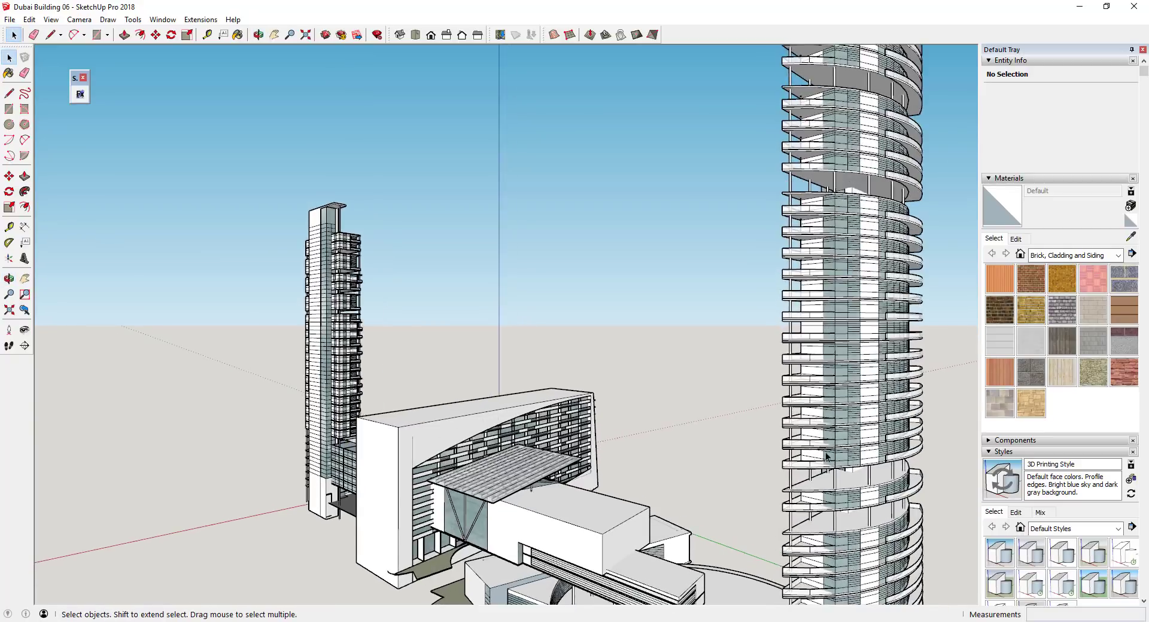
{"action": "scroll", "coordinate": [822, 458], "scroll_direction": "up", "scroll_amount": 1}
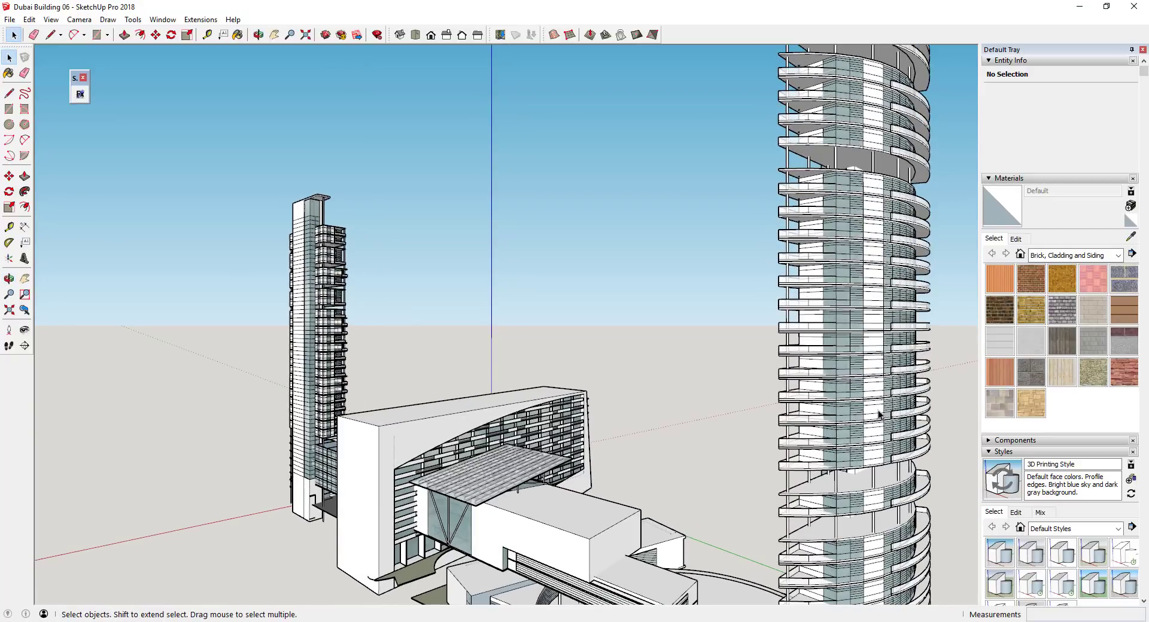
{"action": "mouse_move", "coordinate": [693, 395]}
{"action": "middle_mouse_down"}
{"action": "mouse_move", "coordinate": [530, 386]}
{"action": "mouse_move", "coordinate": [512, 367]}
{"action": "mouse_move", "coordinate": [641, 362]}
{"action": "mouse_move", "coordinate": [601, 358]}
{"action": "middle_mouse_up"}
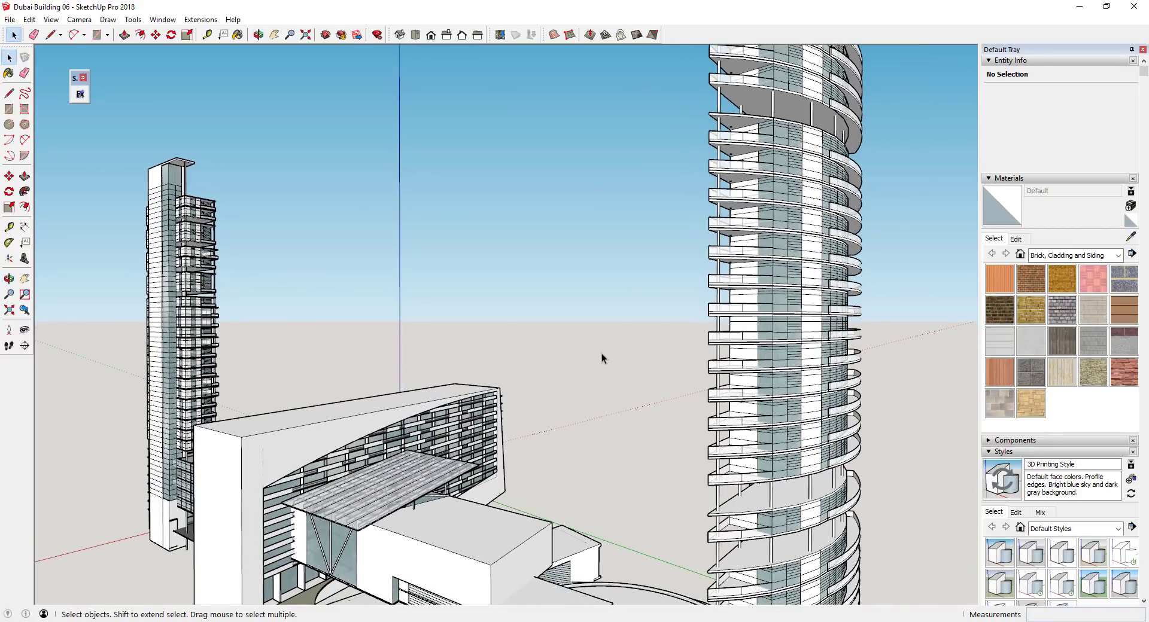
{"action": "scroll", "coordinate": [601, 357], "scroll_direction": "up", "scroll_amount": 2}
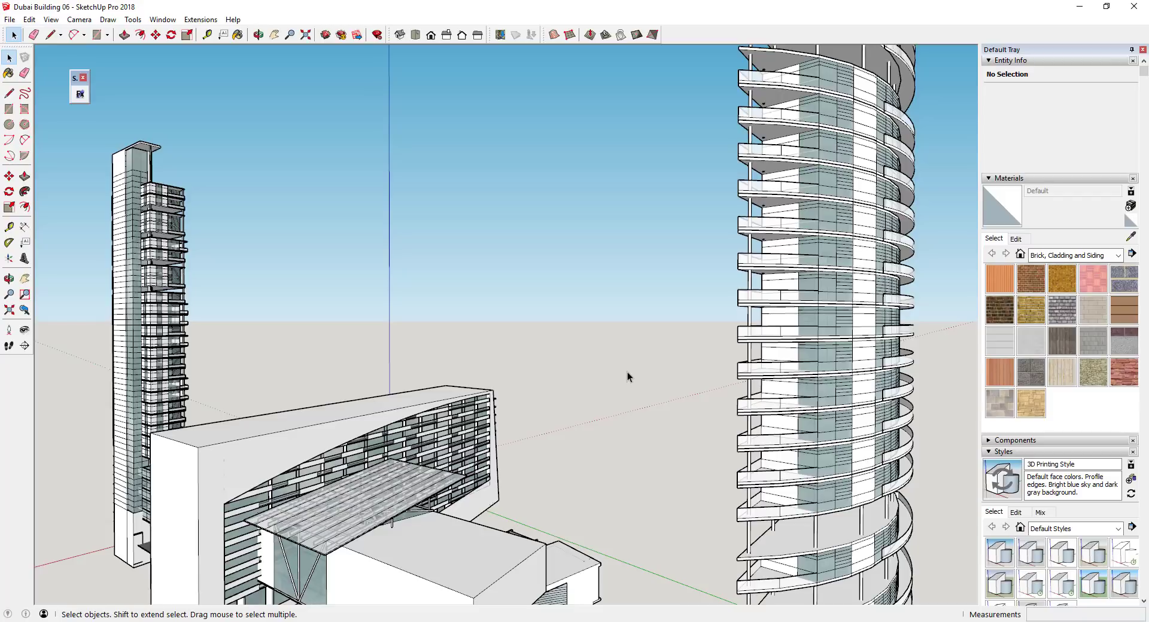
{"action": "middle_click_drag", "start_coordinate": [626, 376], "coordinate": [380, 441]}
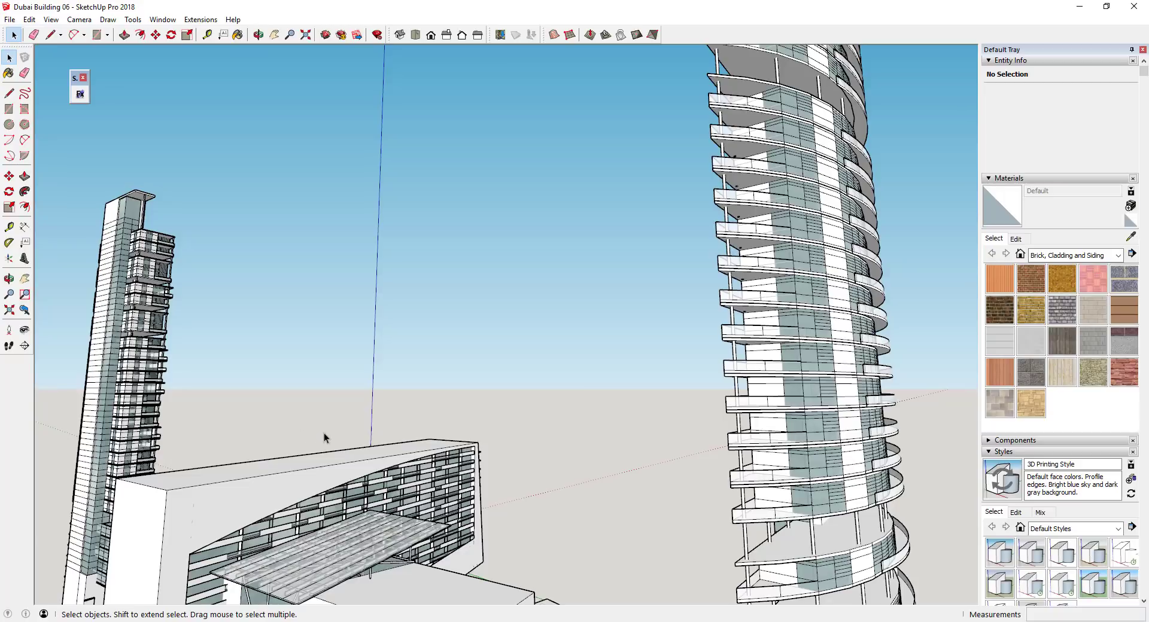
{"action": "left_click_drag", "start_coordinate": [76, 81], "coordinate": [74, 75]}
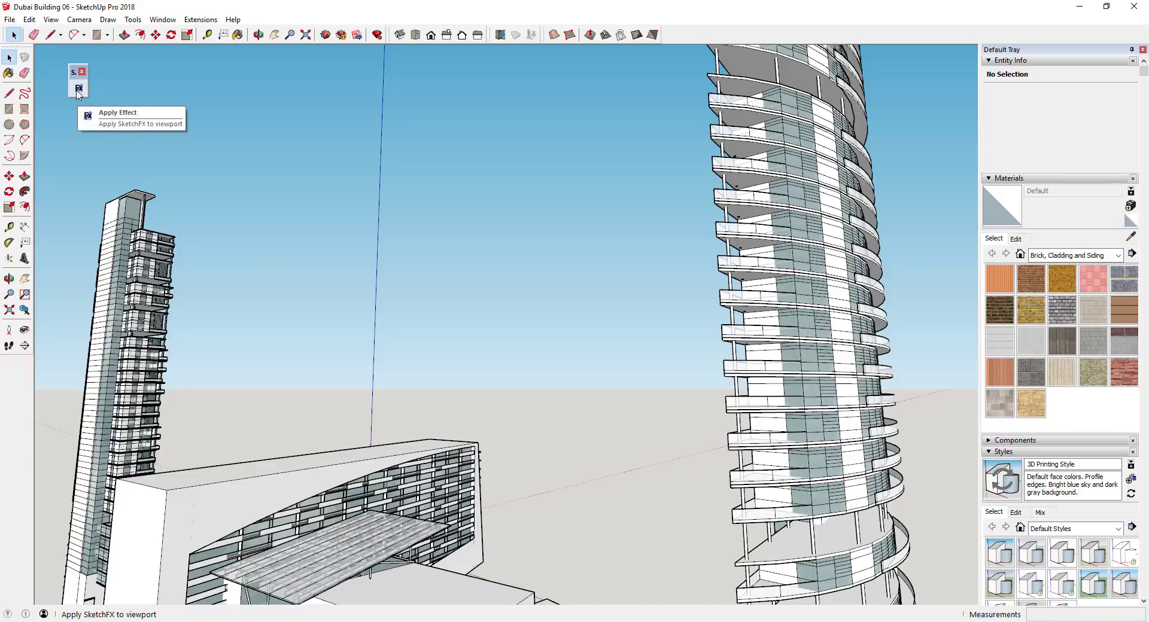
- In SketchFX, start a new empty effects set that removes all effects, then bring up the preset list
{"action": "left_click", "coordinate": [79, 89]}
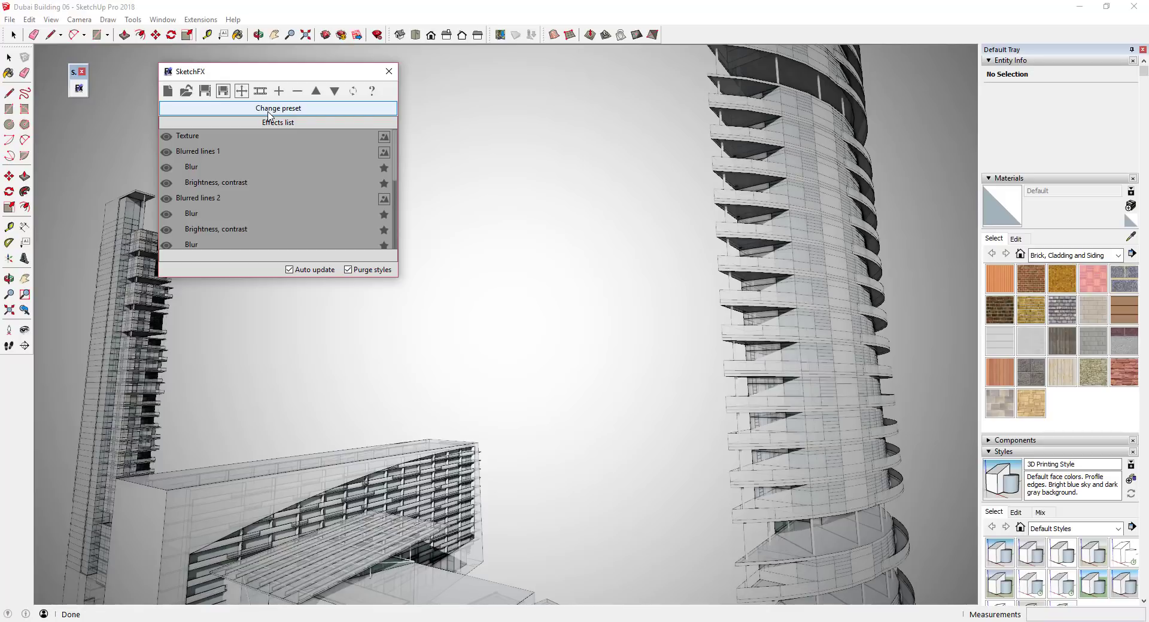
{"action": "left_click", "coordinate": [167, 91]}
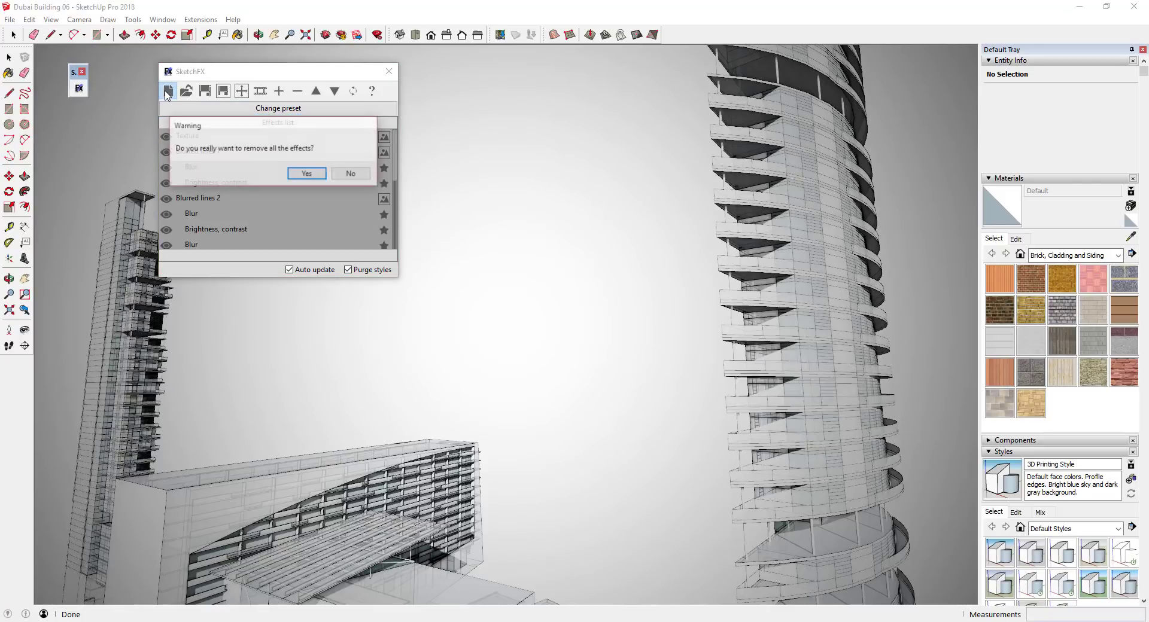
{"action": "left_click", "coordinate": [307, 174]}
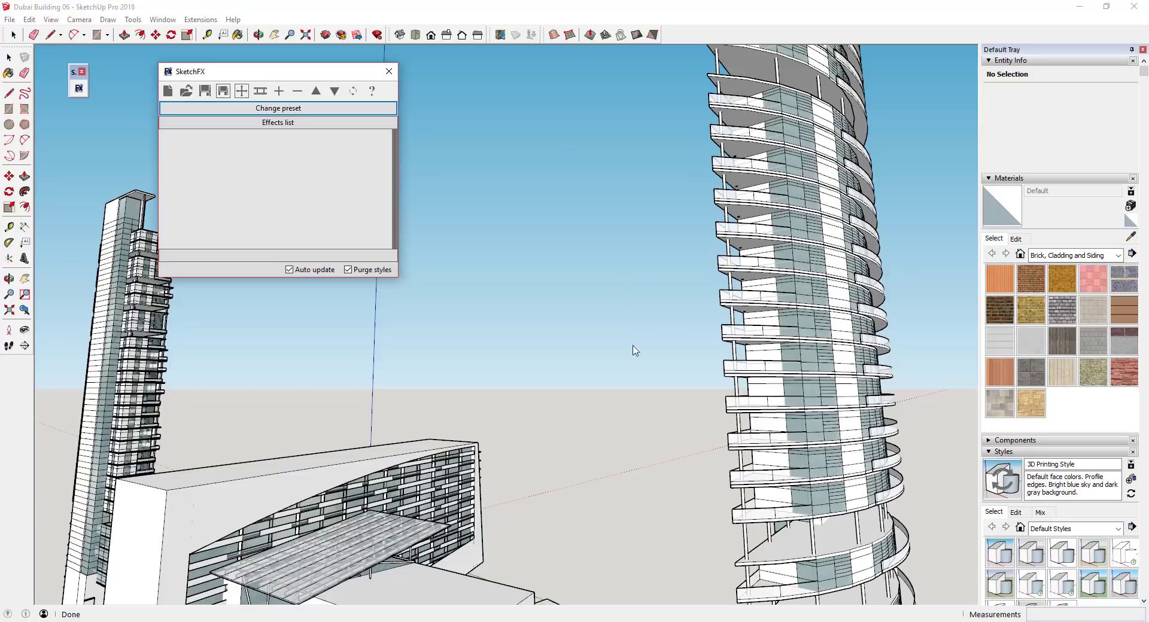
{"action": "left_click", "coordinate": [279, 110]}
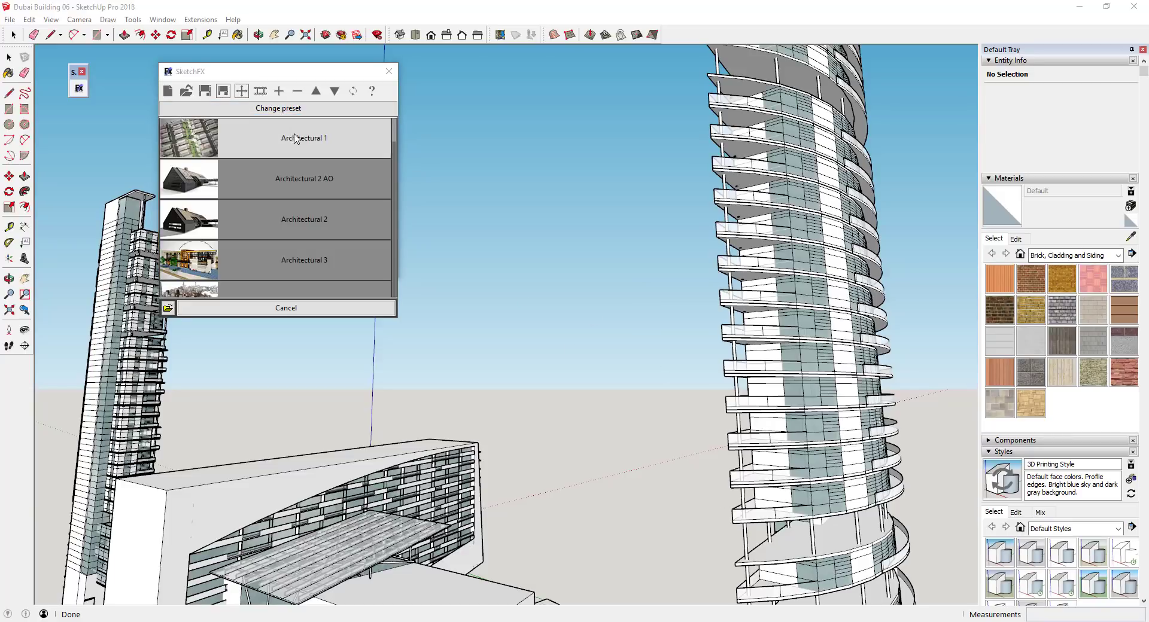
- Apply the Watercolor - Daytime SketchFX preset to the towers
{"action": "scroll", "coordinate": [313, 230], "scroll_direction": "down", "scroll_amount": 3}
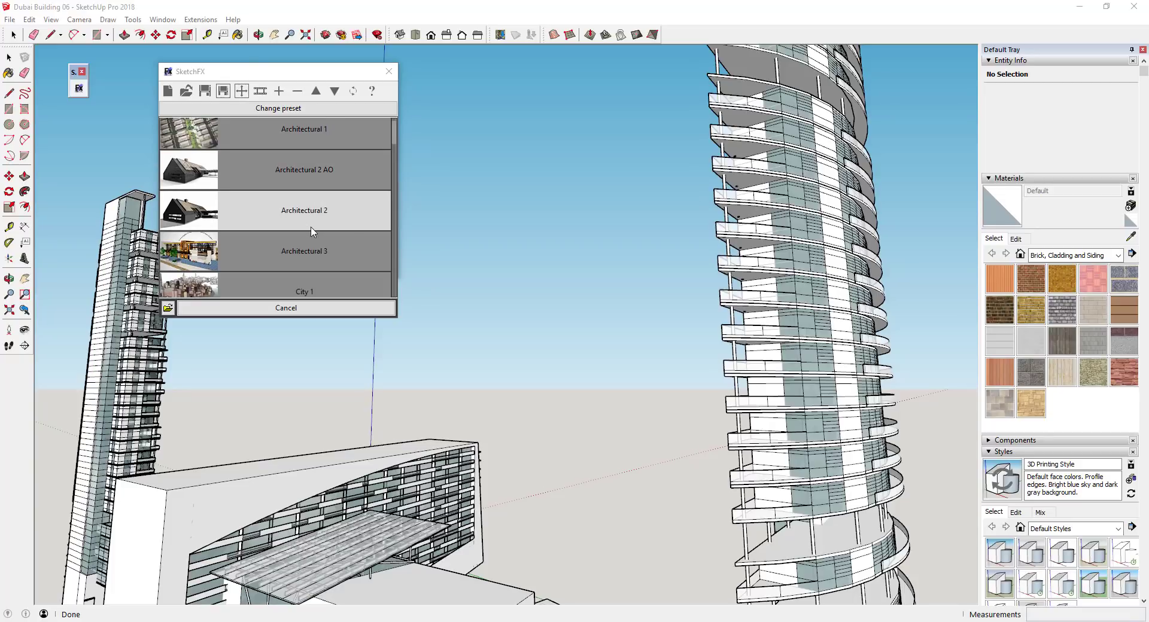
{"action": "scroll", "coordinate": [318, 236], "scroll_direction": "down", "scroll_amount": 5}
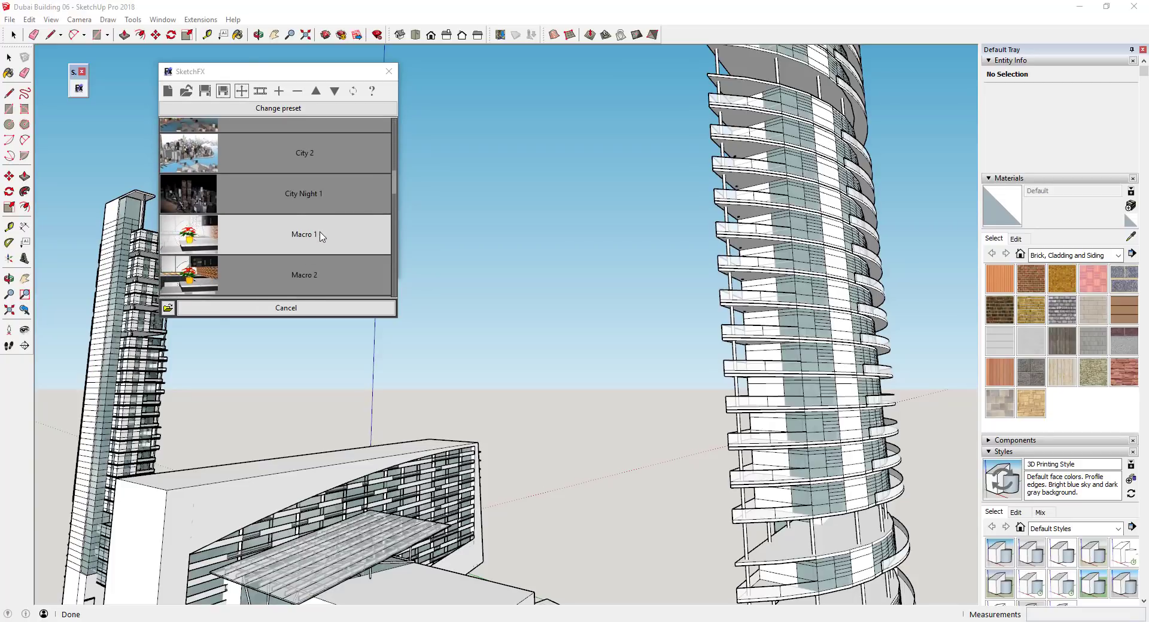
{"action": "scroll", "coordinate": [290, 199], "scroll_direction": "down", "scroll_amount": 3}
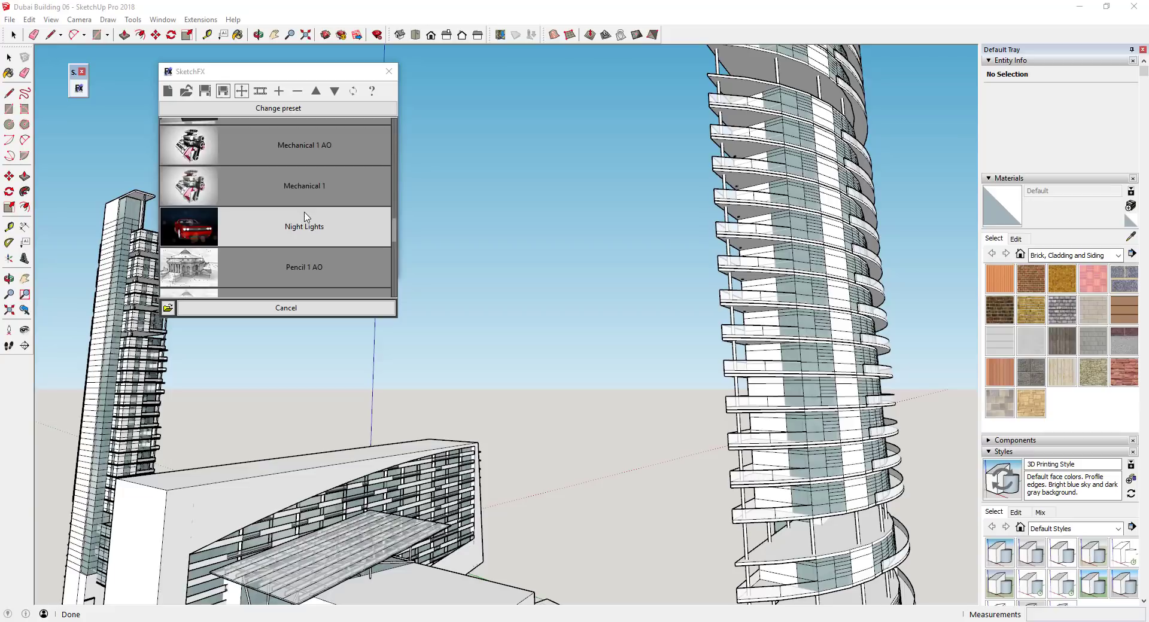
{"action": "scroll", "coordinate": [298, 160], "scroll_direction": "down", "scroll_amount": 1}
{"action": "scroll", "coordinate": [300, 167], "scroll_direction": "down", "scroll_amount": 2}
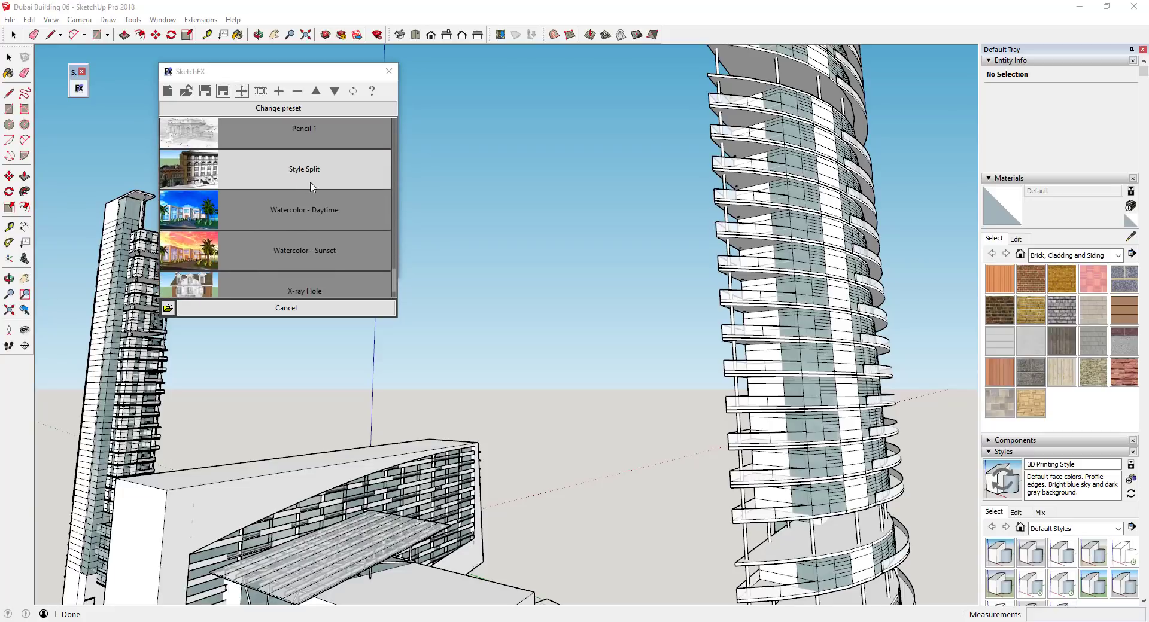
{"action": "scroll", "coordinate": [300, 198], "scroll_direction": "down", "scroll_amount": 1}
{"action": "left_click", "coordinate": [301, 206]}
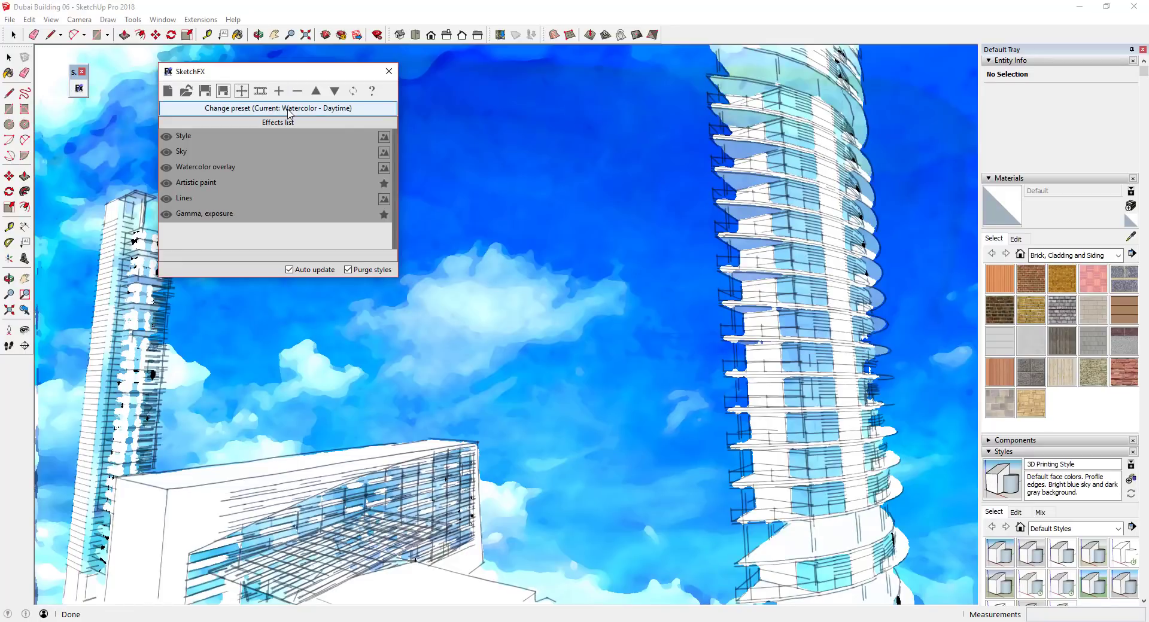
- Switch the SketchFX preset to Mechanical 1
{"action": "left_click", "coordinate": [288, 109]}
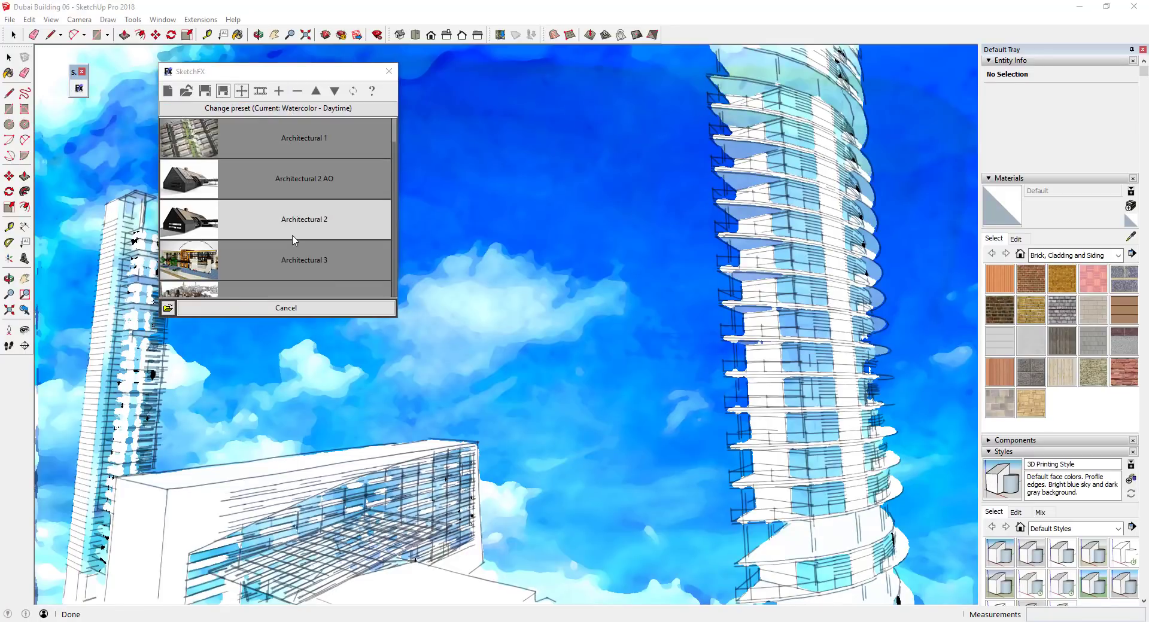
{"action": "scroll", "coordinate": [295, 254], "scroll_direction": "down", "scroll_amount": 10}
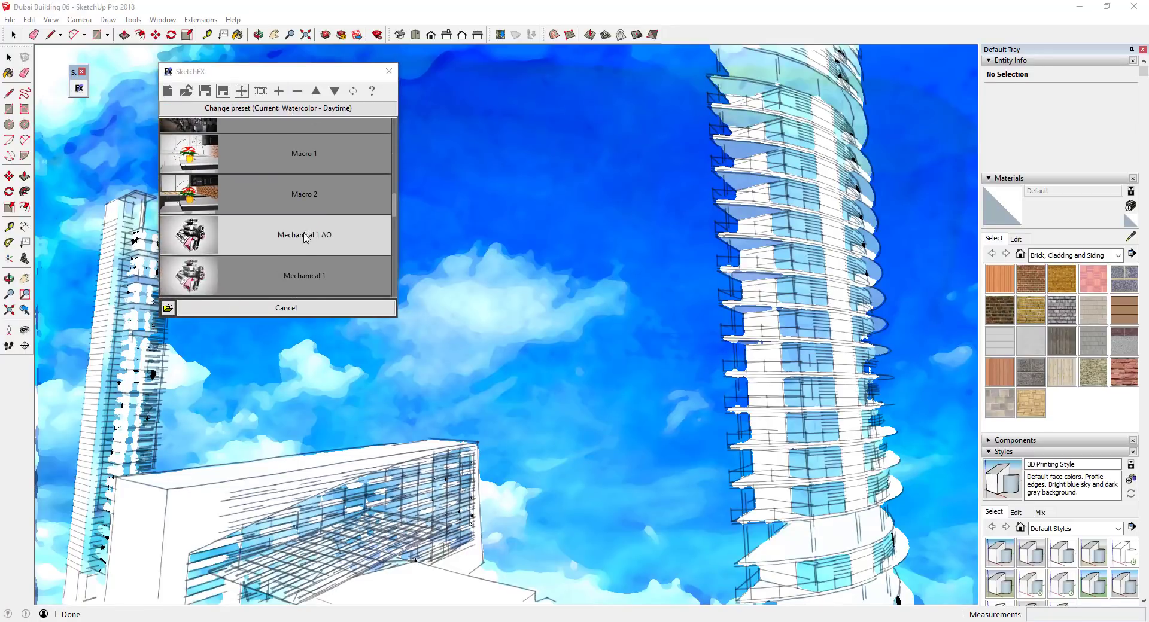
{"action": "left_click", "coordinate": [311, 276]}
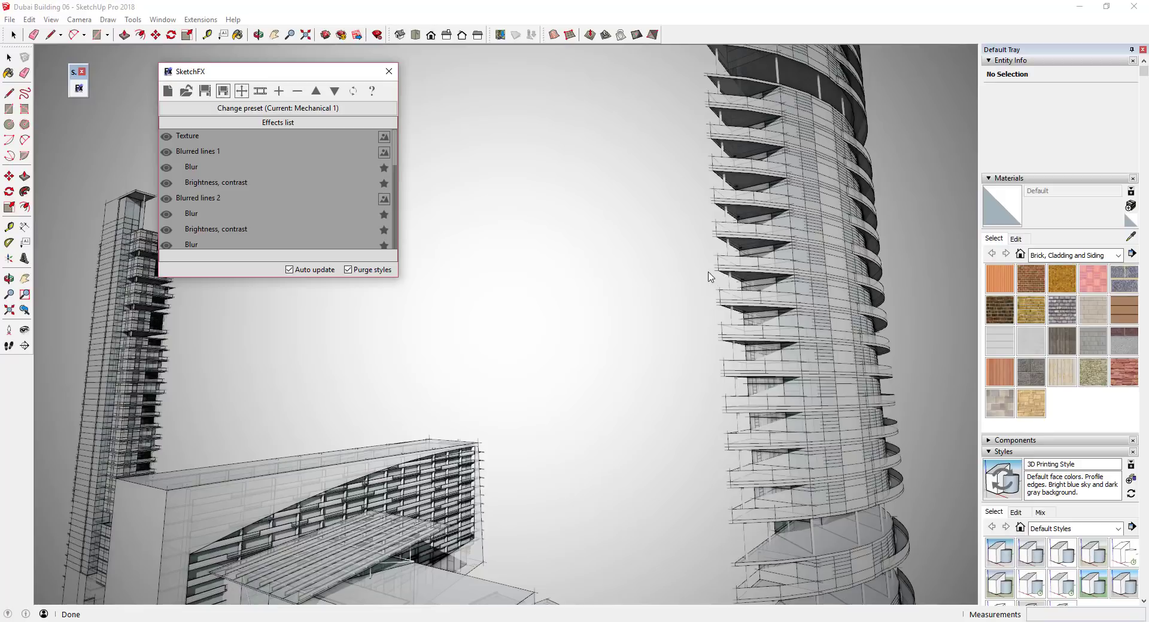
- Turn off SketchFX Auto update and orbit the towers to a new angle
{"action": "left_click", "coordinate": [289, 270]}
{"action": "key", "text": "o"}
{"action": "mouse_move", "coordinate": [525, 449]}
{"action": "middle_mouse_down"}
{"action": "mouse_move", "coordinate": [490, 441]}
{"action": "mouse_move", "coordinate": [539, 449]}
{"action": "middle_mouse_up"}
{"action": "mouse_move", "coordinate": [641, 456]}
{"action": "middle_mouse_down"}
{"action": "mouse_move", "coordinate": [559, 454]}
{"action": "mouse_move", "coordinate": [626, 447]}
{"action": "middle_mouse_up"}
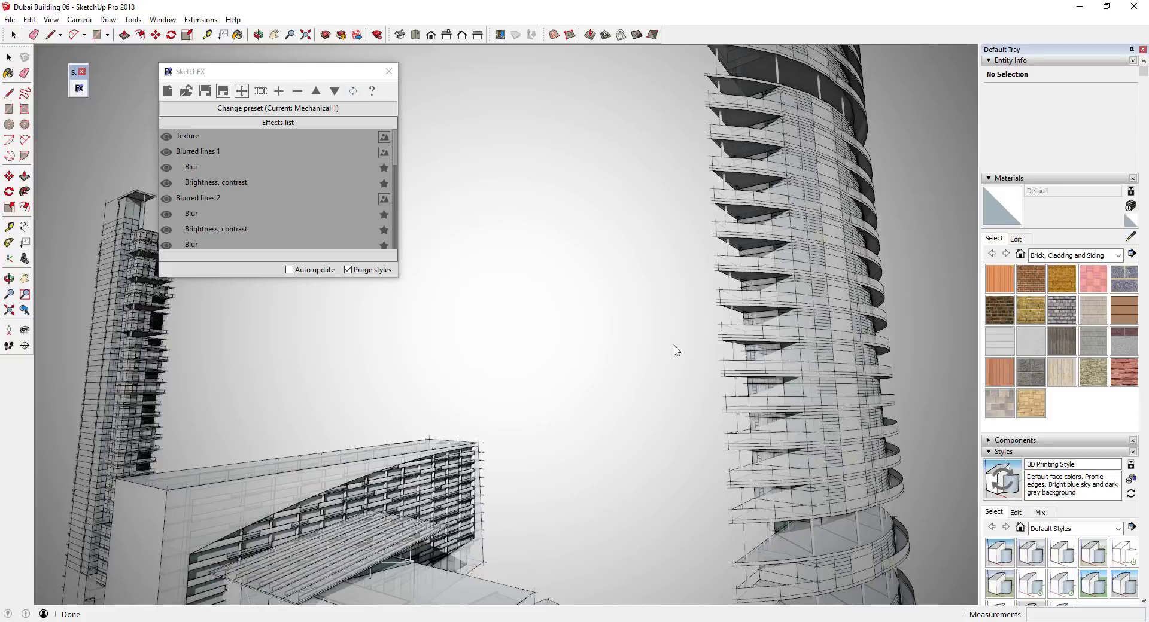
{"action": "middle_click", "coordinate": [539, 420]}
{"action": "mouse_move", "coordinate": [538, 463]}
{"action": "middle_mouse_down"}
{"action": "mouse_move", "coordinate": [510, 341]}
{"action": "mouse_move", "coordinate": [677, 336]}
{"action": "middle_mouse_up"}
{"action": "mouse_move", "coordinate": [764, 415]}
{"action": "middle_mouse_down"}
{"action": "mouse_move", "coordinate": [533, 431]}
{"action": "mouse_move", "coordinate": [579, 388]}
{"action": "mouse_move", "coordinate": [559, 404]}
{"action": "mouse_move", "coordinate": [574, 404]}
{"action": "middle_mouse_up"}
- Reopen SketchFX, refresh the Mechanical 1 render, orbit again and turn Auto update back on
{"action": "key", "text": "space"}
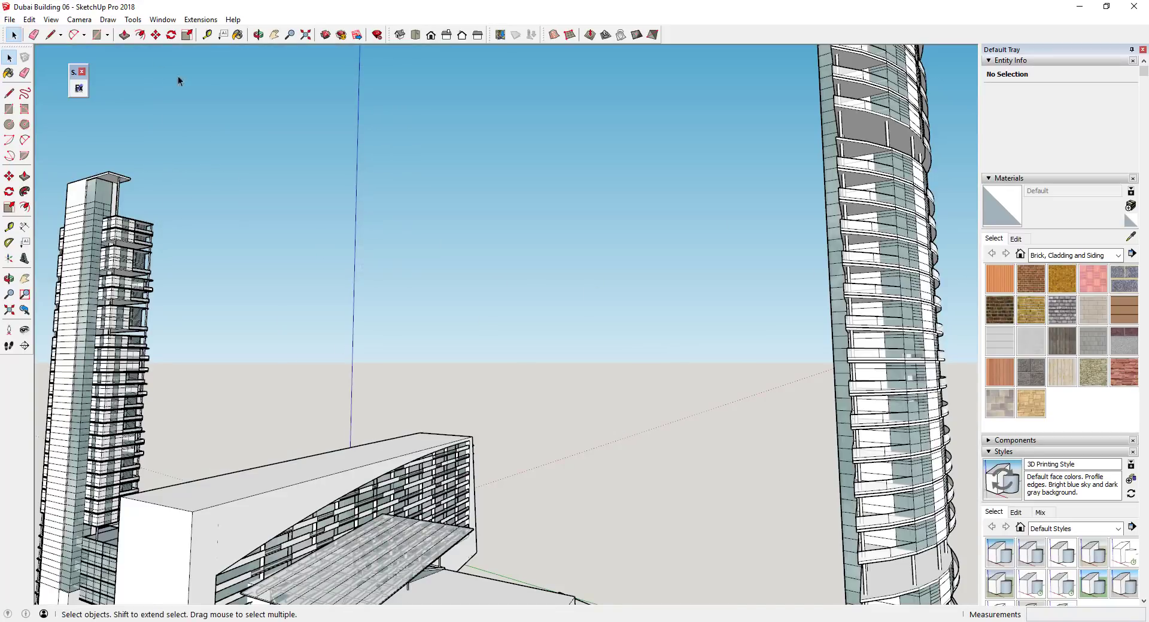
{"action": "left_click", "coordinate": [79, 88]}
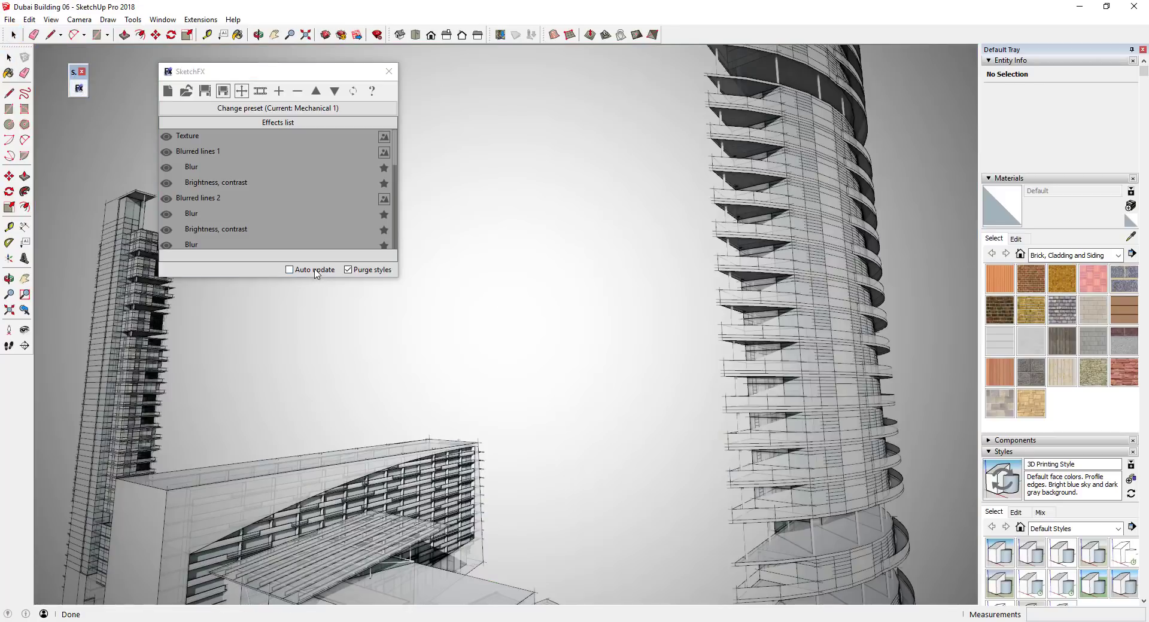
{"action": "middle_click", "coordinate": [521, 338]}
{"action": "left_click", "coordinate": [352, 92]}
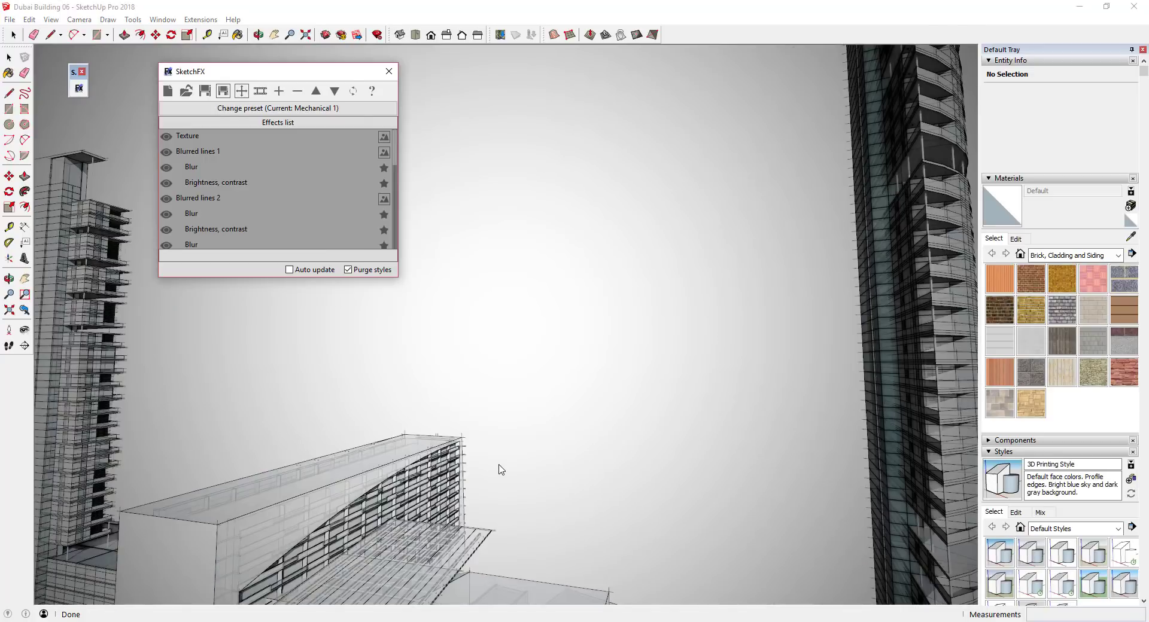
{"action": "mouse_move", "coordinate": [693, 503]}
{"action": "middle_mouse_down"}
{"action": "mouse_move", "coordinate": [580, 495]}
{"action": "mouse_move", "coordinate": [592, 501]}
{"action": "middle_mouse_up"}
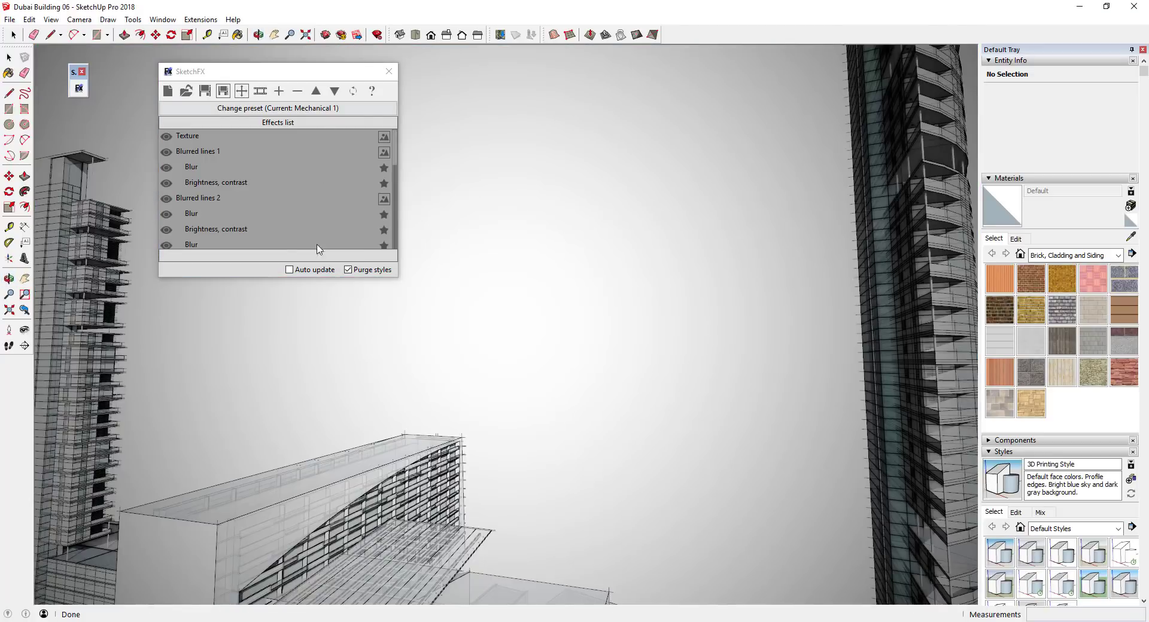
{"action": "left_click", "coordinate": [307, 270]}
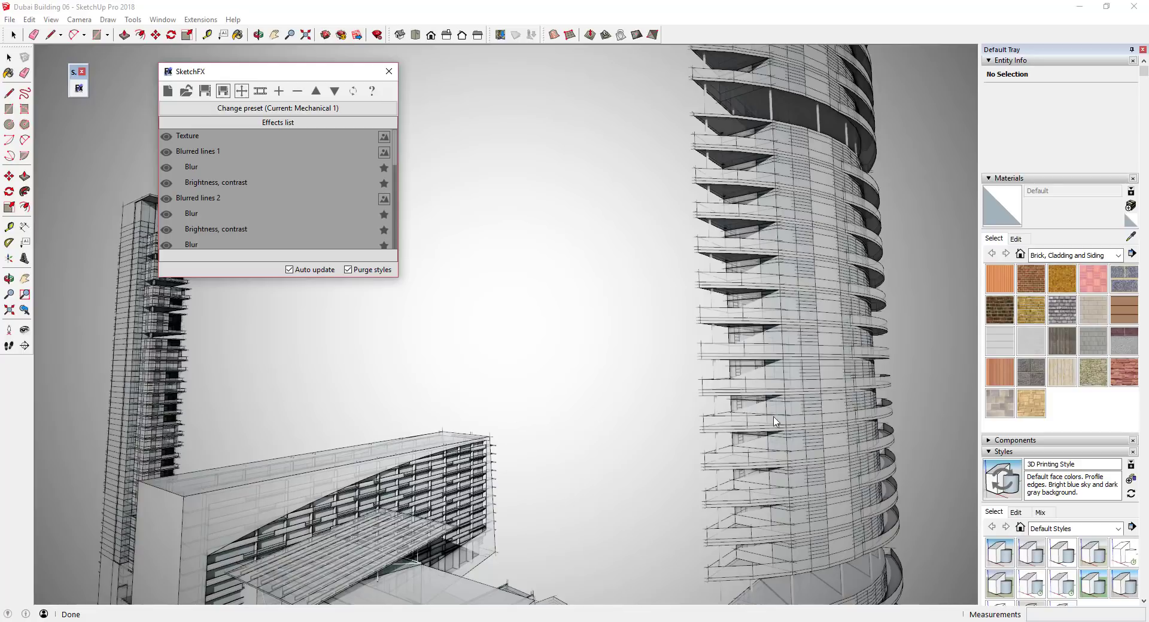
- Try the Architectural 1, Architectural 2 AO and Architectural 2 presets on the towers
{"action": "left_click", "coordinate": [272, 110]}
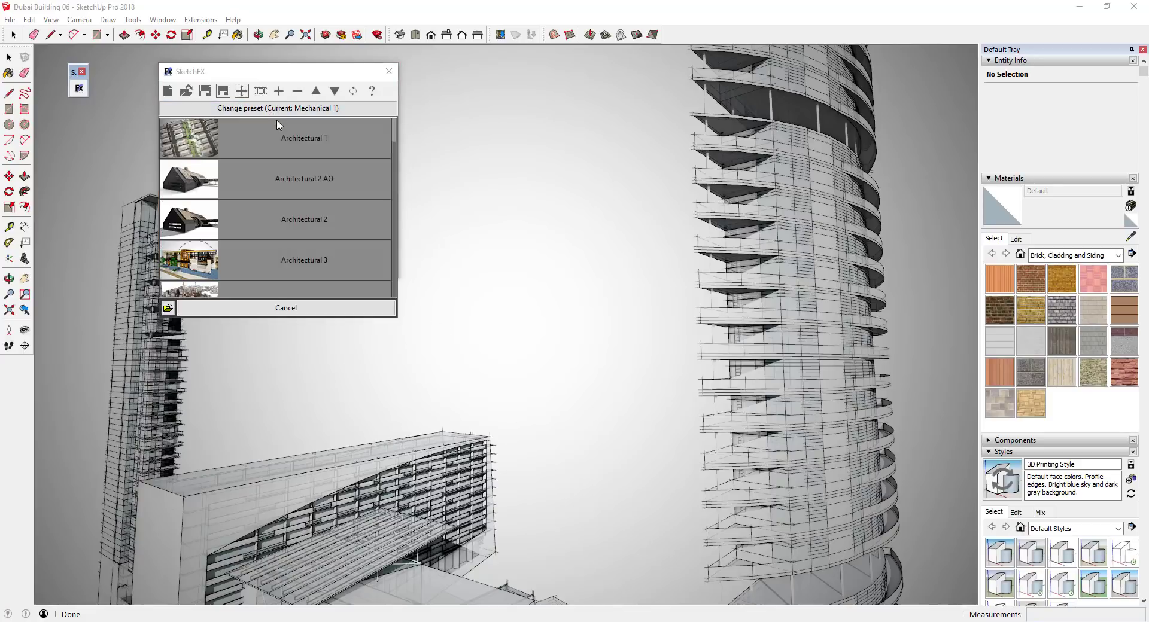
{"action": "scroll", "coordinate": [349, 238], "scroll_direction": "down", "scroll_amount": 2}
{"action": "scroll", "coordinate": [344, 237], "scroll_direction": "up", "scroll_amount": 2}
{"action": "left_click", "coordinate": [308, 147]}
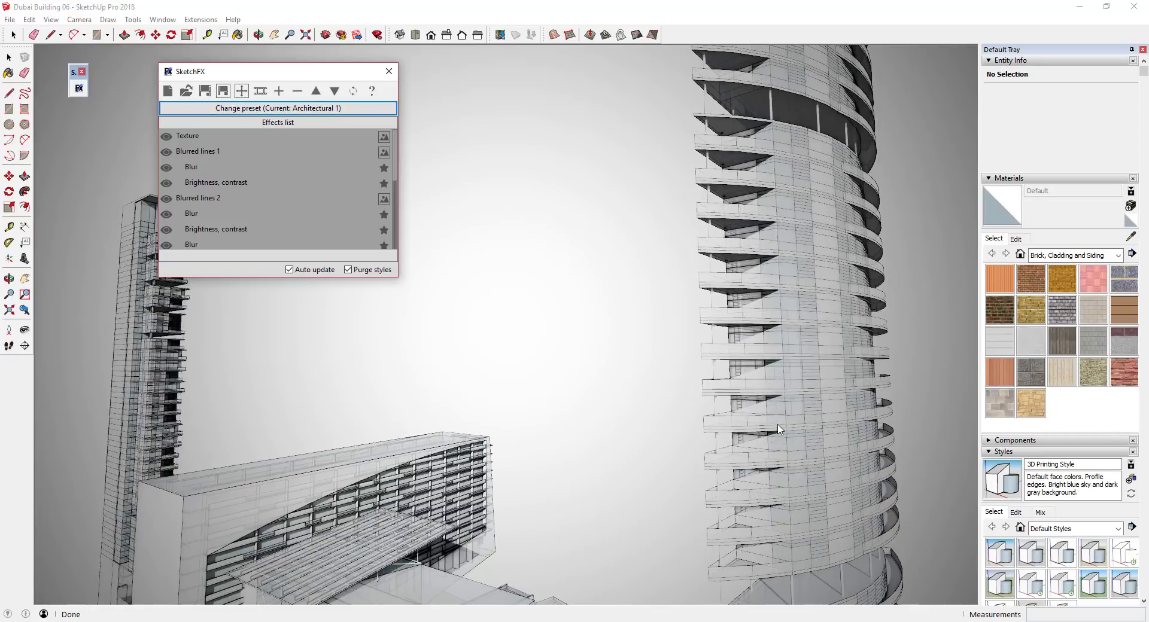
{"action": "left_click", "coordinate": [271, 109]}
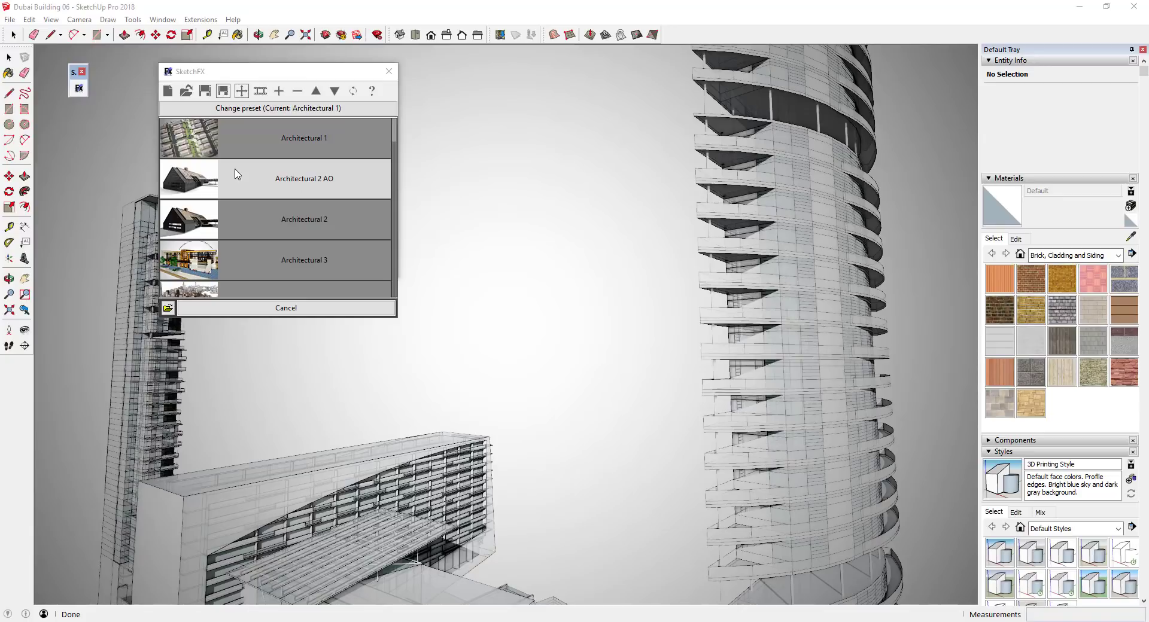
{"action": "left_click", "coordinate": [325, 183]}
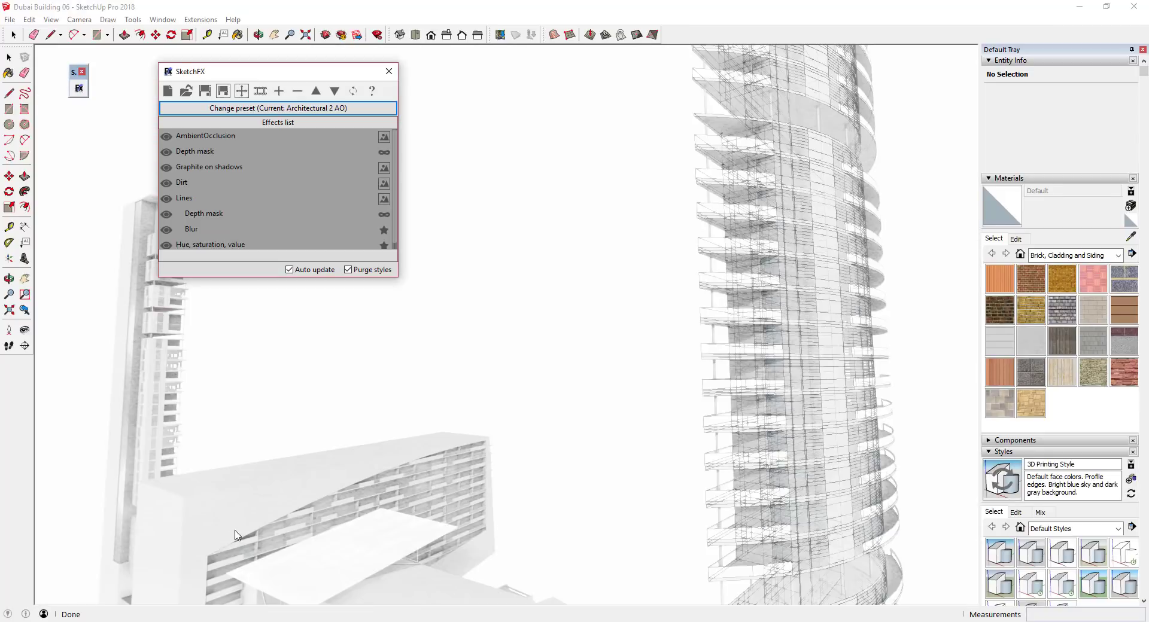
{"action": "left_click", "coordinate": [267, 108]}
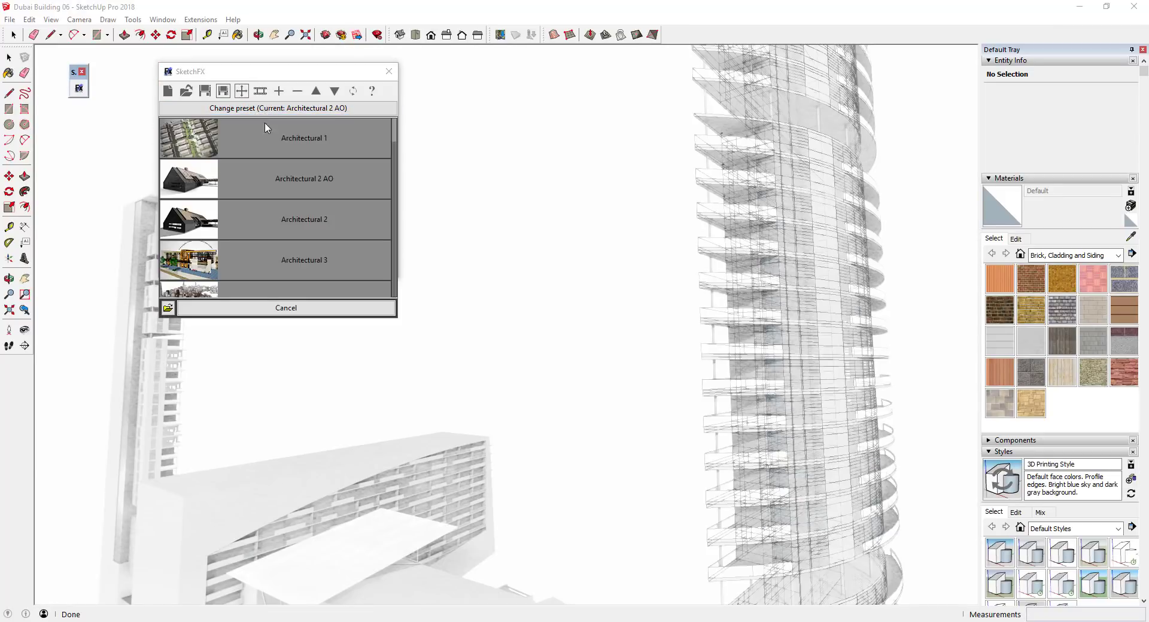
{"action": "left_click", "coordinate": [300, 232]}
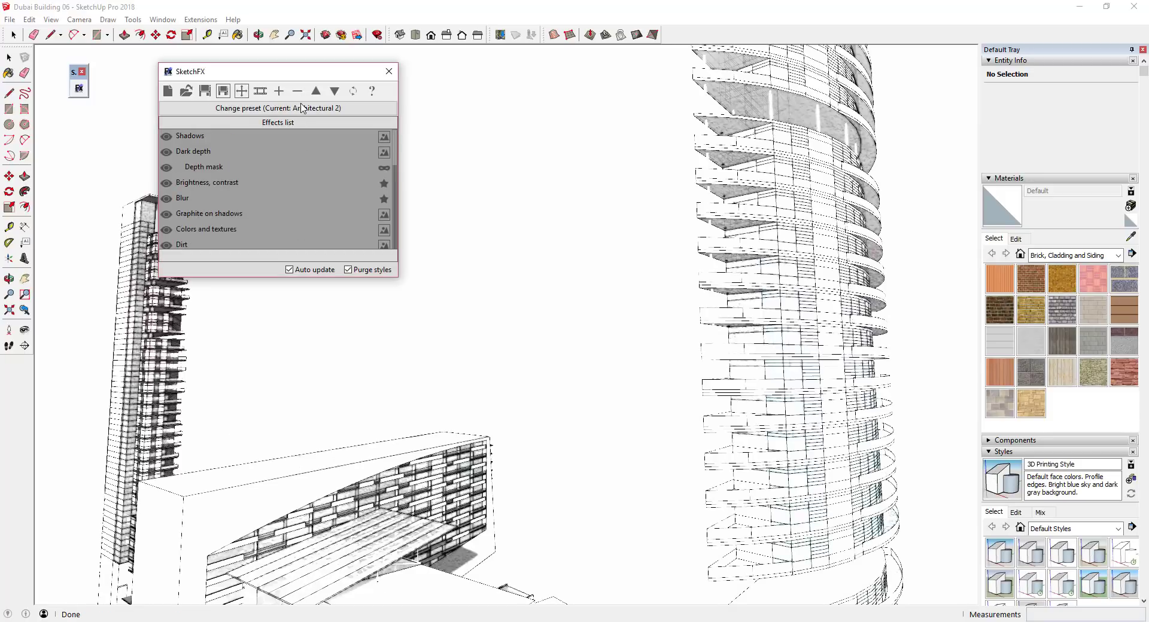
- Switch back to the Mechanical 1 preset and shift the effects panel right
{"action": "left_click", "coordinate": [304, 109]}
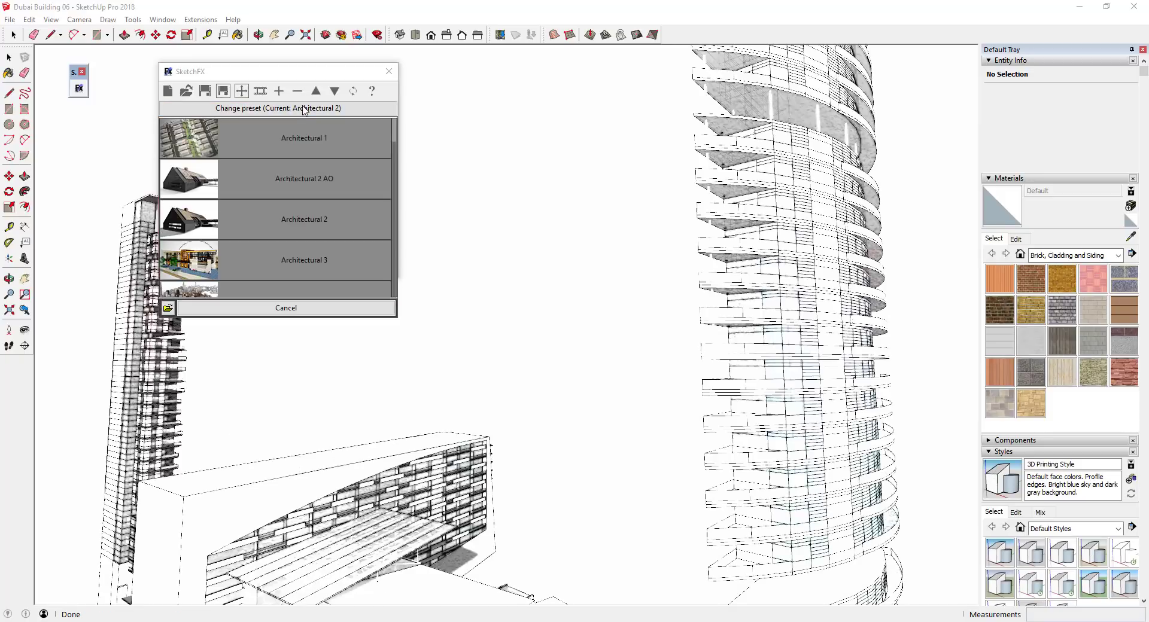
{"action": "scroll", "coordinate": [308, 200], "scroll_direction": "down", "scroll_amount": 5}
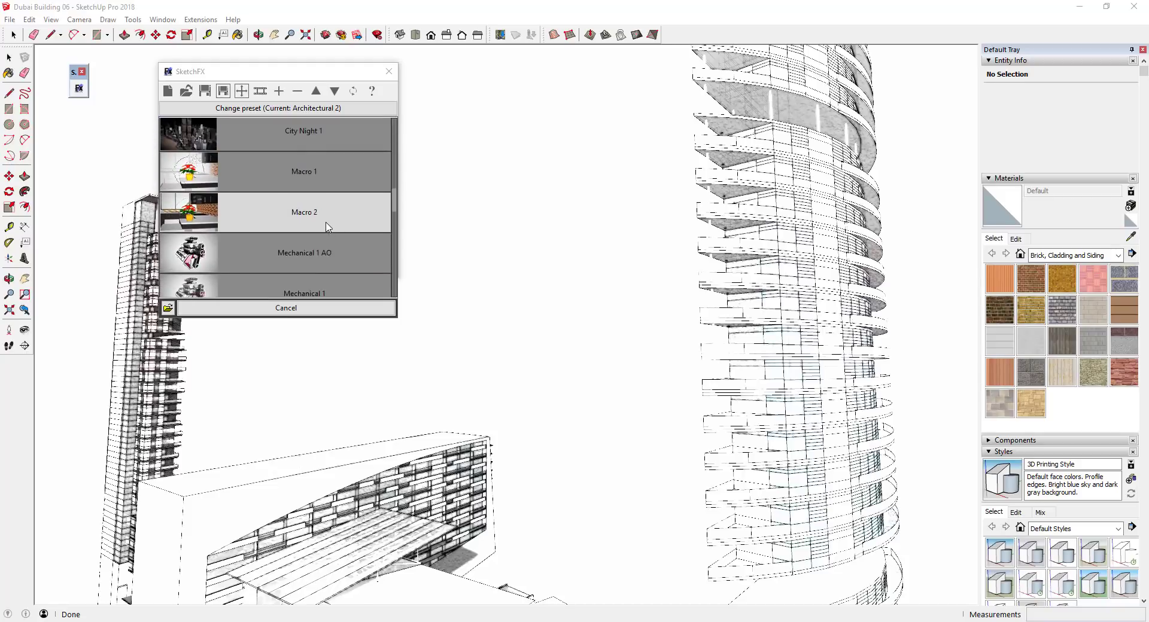
{"action": "left_click", "coordinate": [300, 258]}
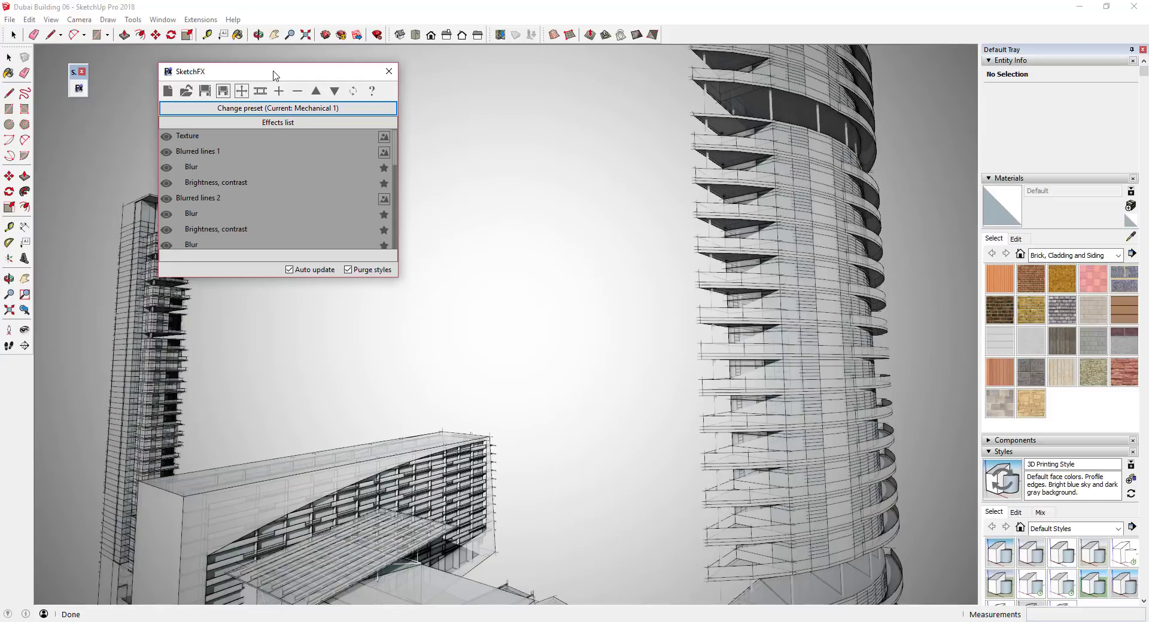
{"action": "left_click_drag", "start_coordinate": [273, 75], "coordinate": [329, 72]}
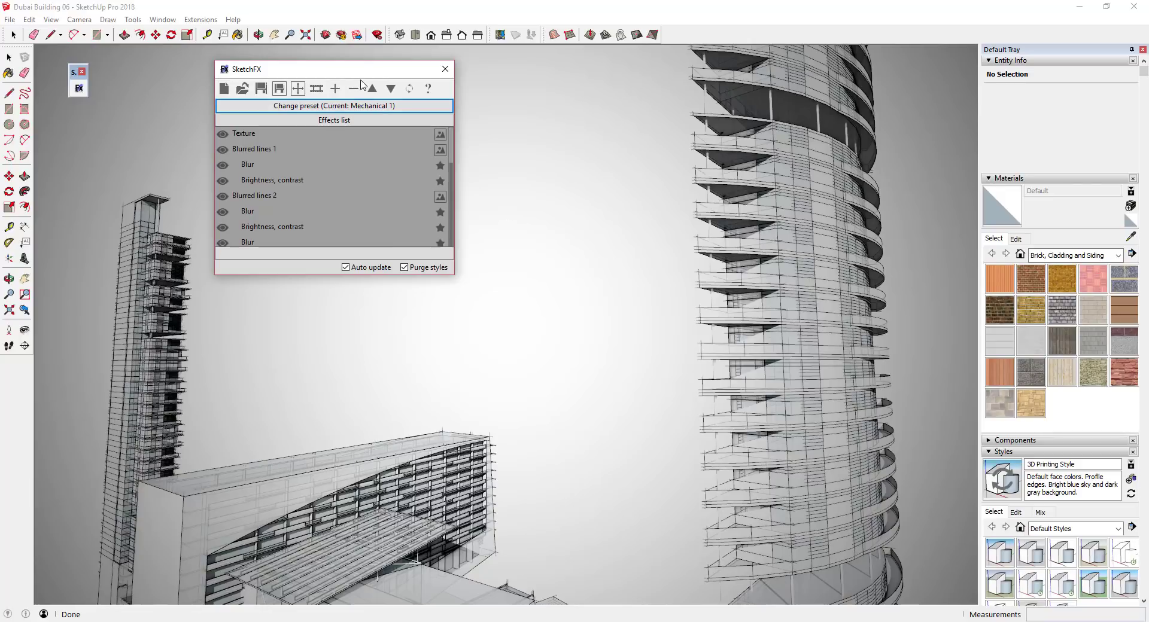
- Show the Vignette effect's settings (Radius 1.60, Power 1.00), cancelling a started new effect
{"action": "left_click_drag", "start_coordinate": [368, 69], "coordinate": [387, 67]}
{"action": "scroll", "coordinate": [296, 149], "scroll_direction": "down", "scroll_amount": 3}
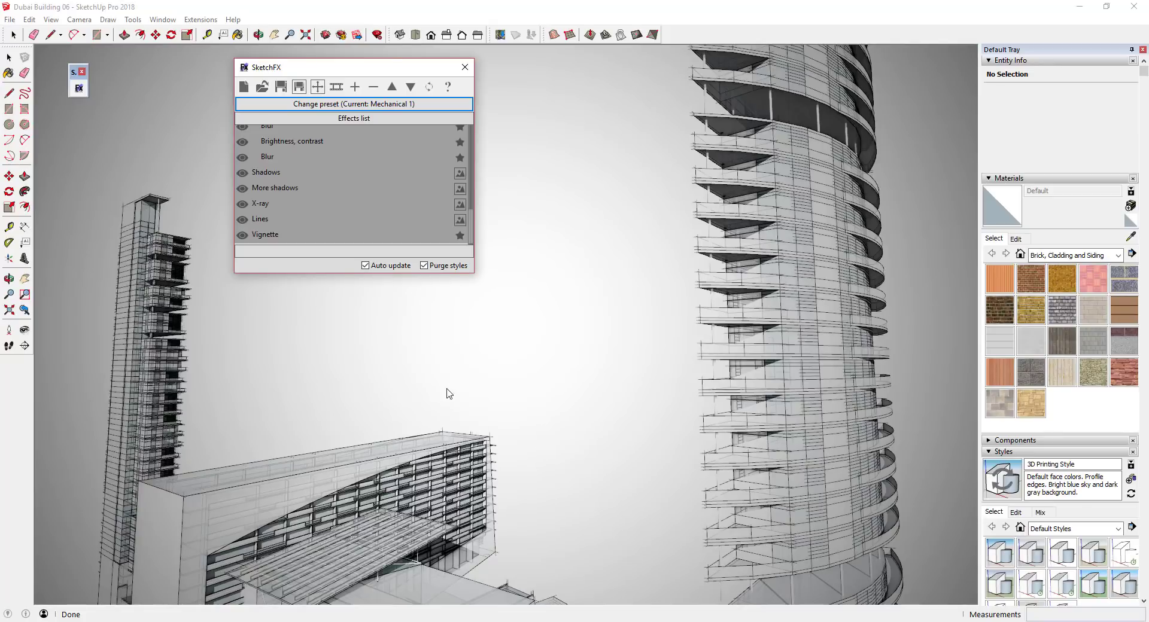
{"action": "left_click", "coordinate": [323, 236]}
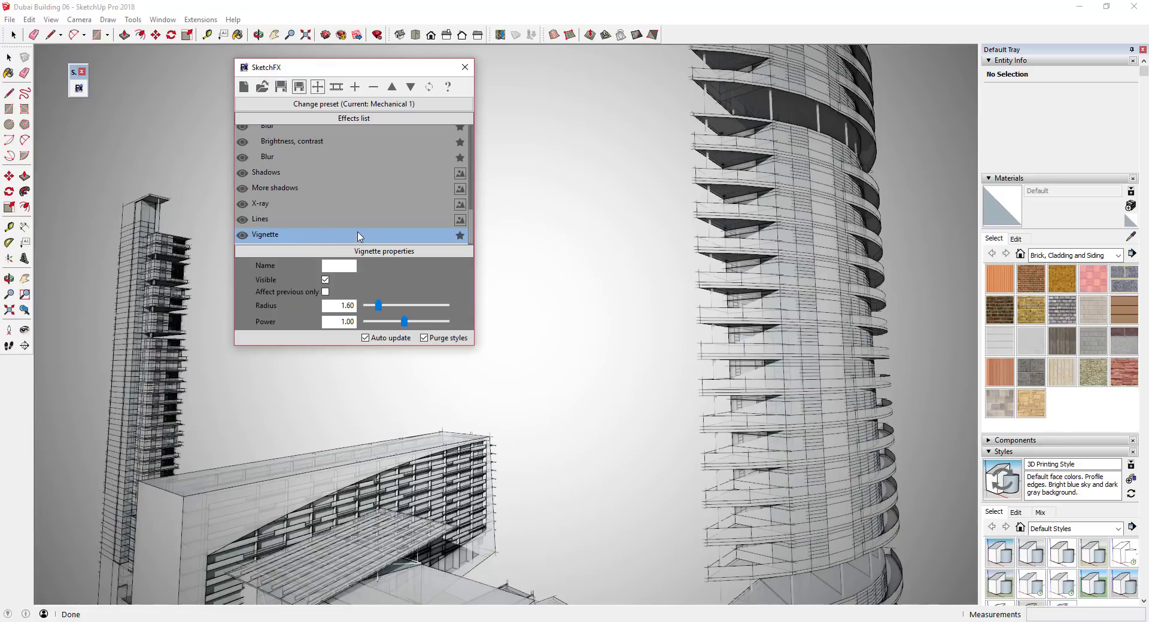
{"action": "left_click", "coordinate": [356, 89]}
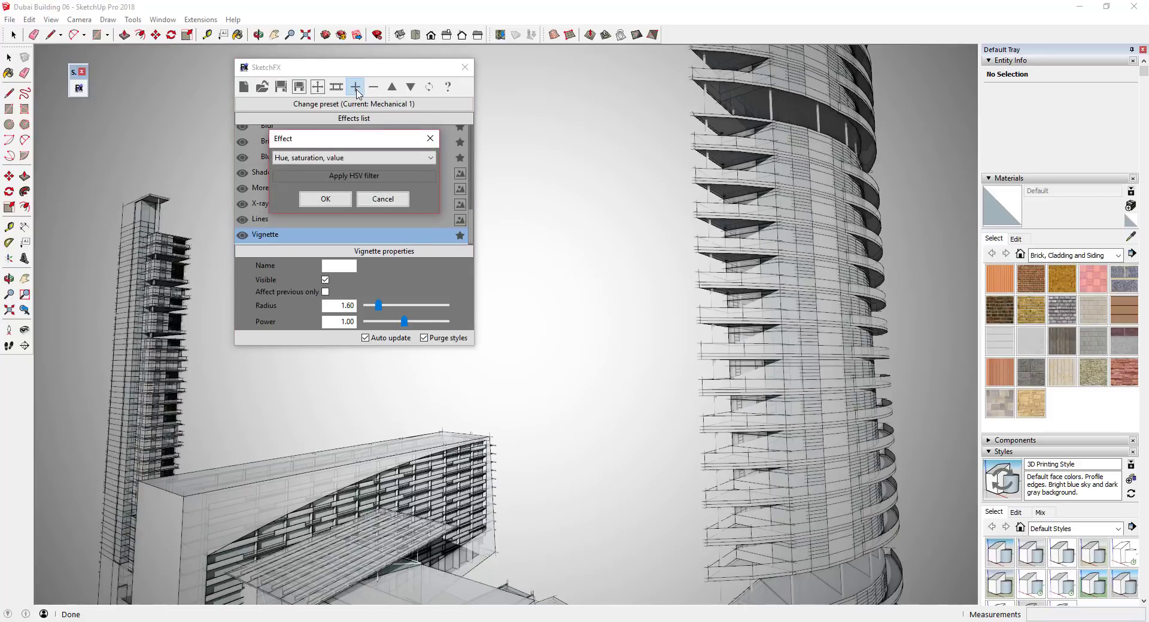
{"action": "left_click", "coordinate": [383, 199]}
- Hide the Vignette effect and show it again to compare
{"action": "scroll", "coordinate": [302, 201], "scroll_direction": "up", "scroll_amount": 2}
{"action": "scroll", "coordinate": [269, 154], "scroll_direction": "down", "scroll_amount": 1}
{"action": "scroll", "coordinate": [268, 149], "scroll_direction": "up", "scroll_amount": 3}
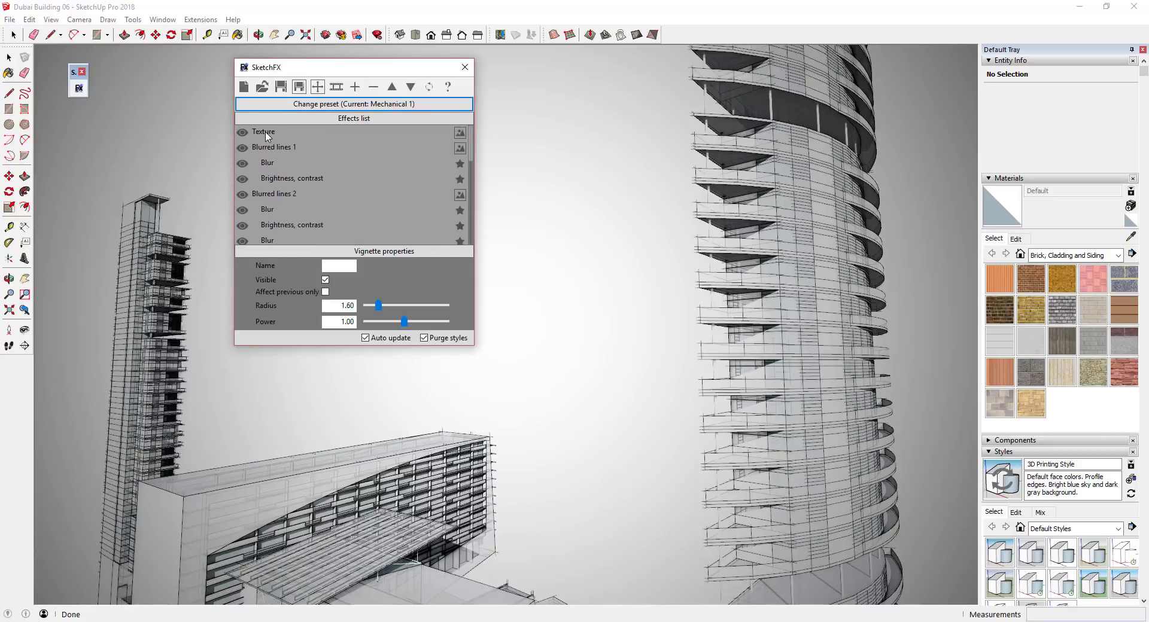
{"action": "scroll", "coordinate": [292, 190], "scroll_direction": "down", "scroll_amount": 5}
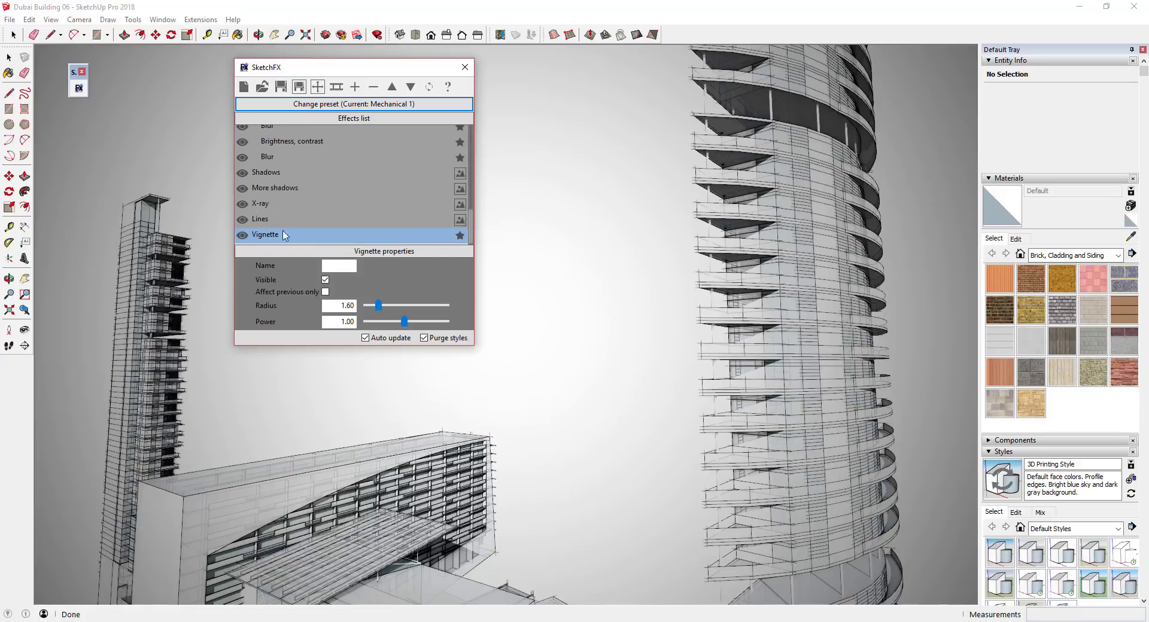
{"action": "left_click", "coordinate": [243, 236]}
{"action": "left_click", "coordinate": [243, 236]}
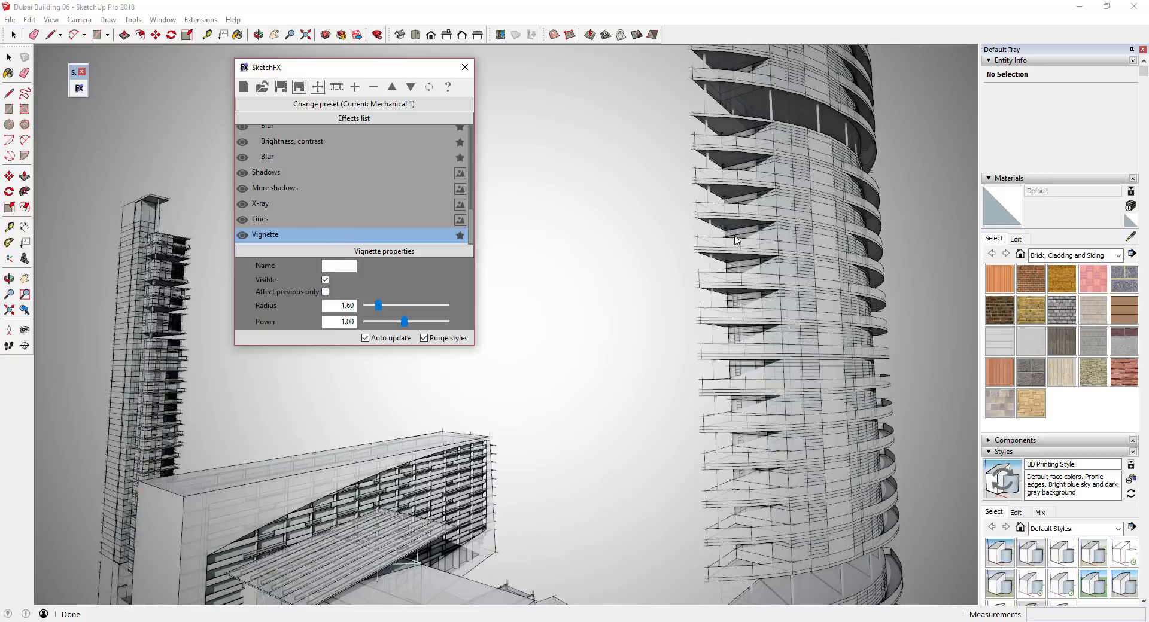
- Add a Style effect to the SketchFX stack
{"action": "left_click", "coordinate": [355, 88]}
{"action": "left_click", "coordinate": [371, 158]}
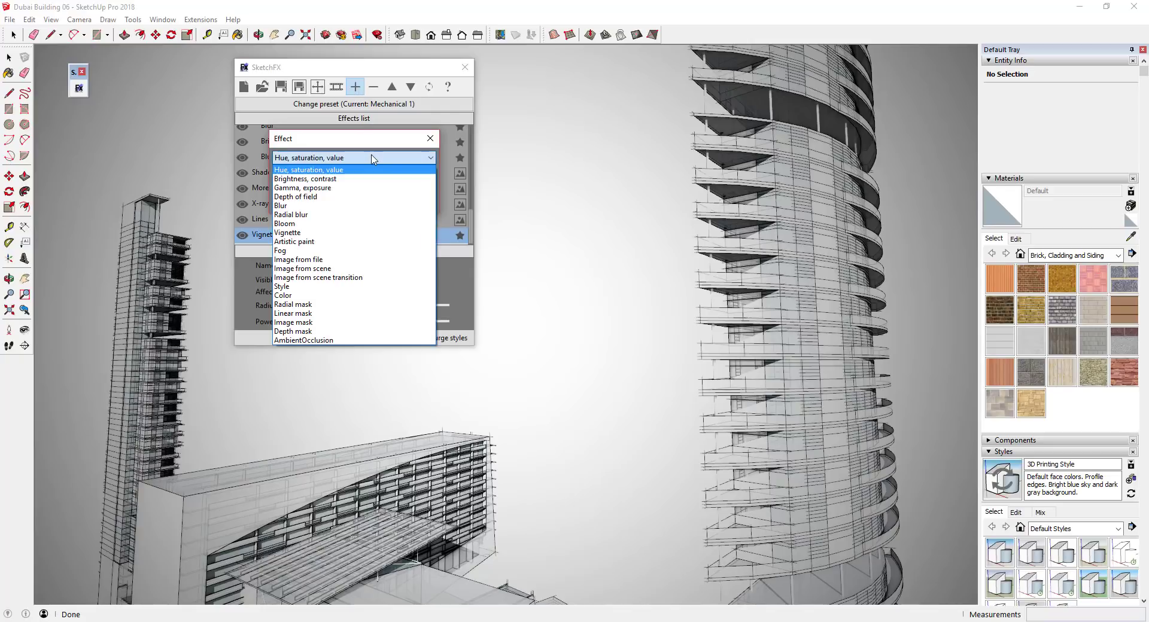
{"action": "left_click", "coordinate": [306, 286]}
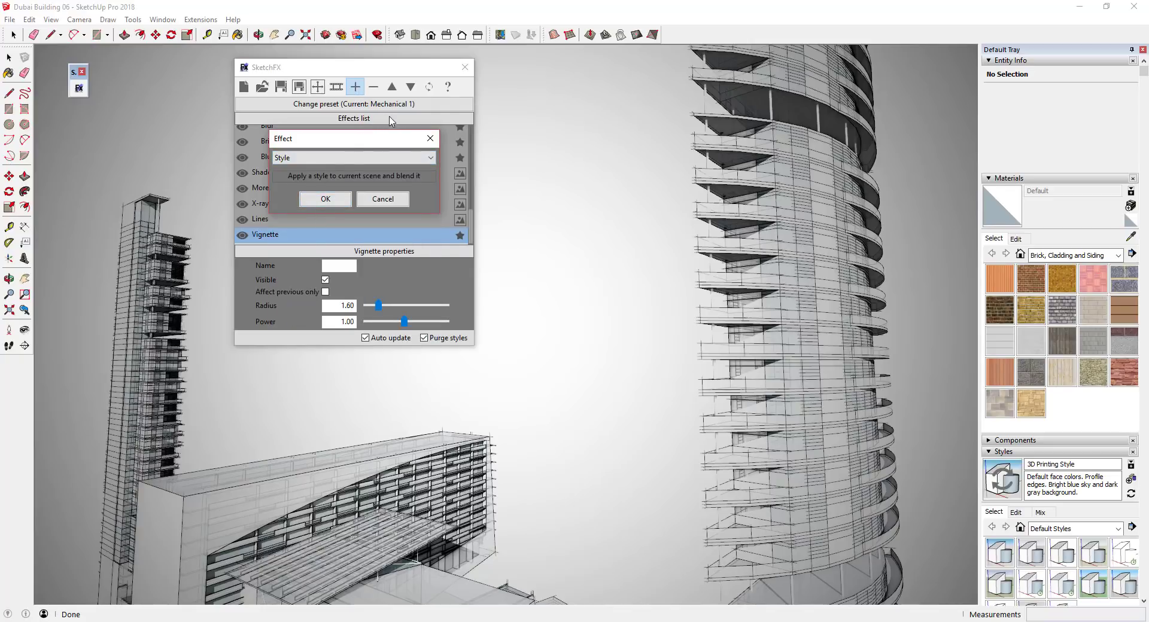
{"action": "left_click", "coordinate": [333, 201]}
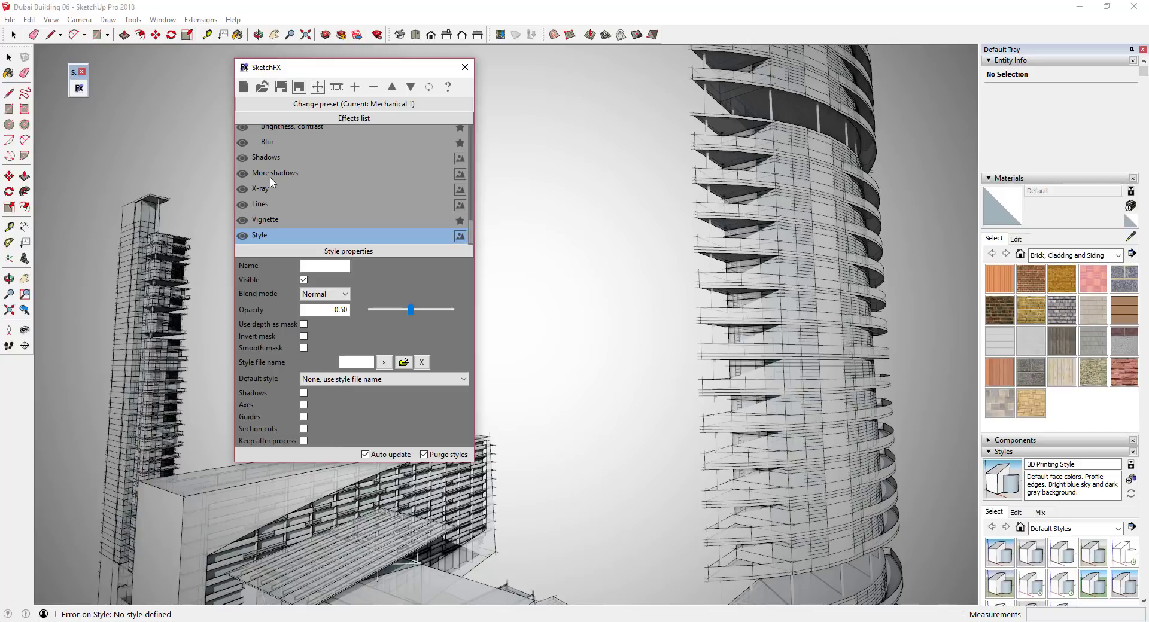
- Set the Style effect's default style to Blueprint with opacity 0.5
{"action": "scroll", "coordinate": [271, 182], "scroll_direction": "up", "scroll_amount": 2}
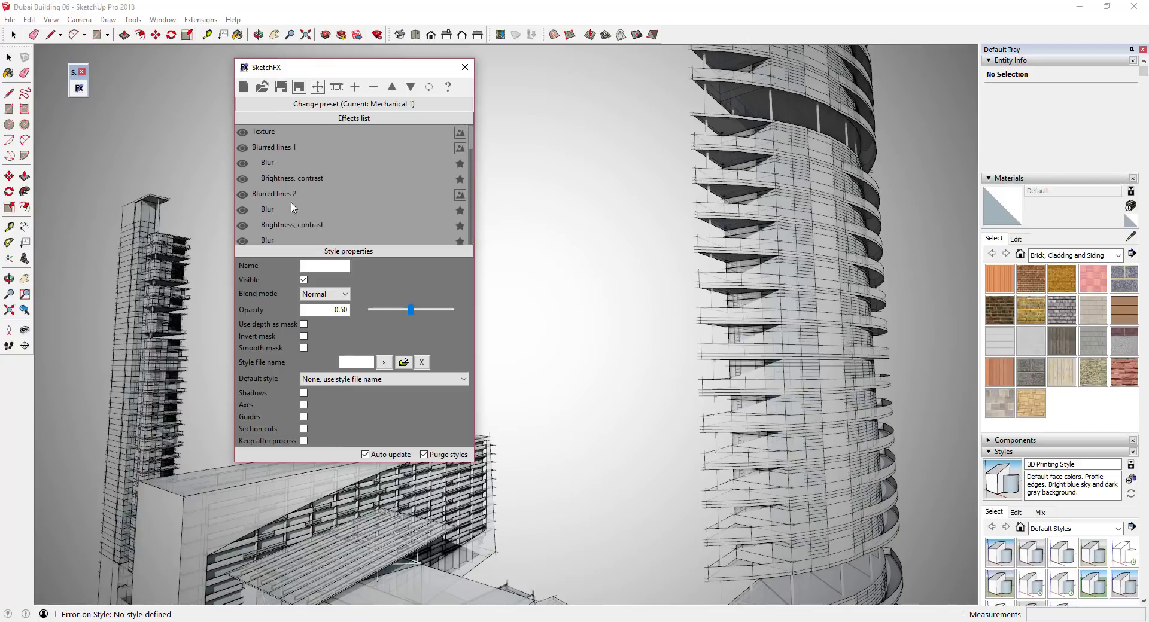
{"action": "scroll", "coordinate": [308, 221], "scroll_direction": "down", "scroll_amount": 2}
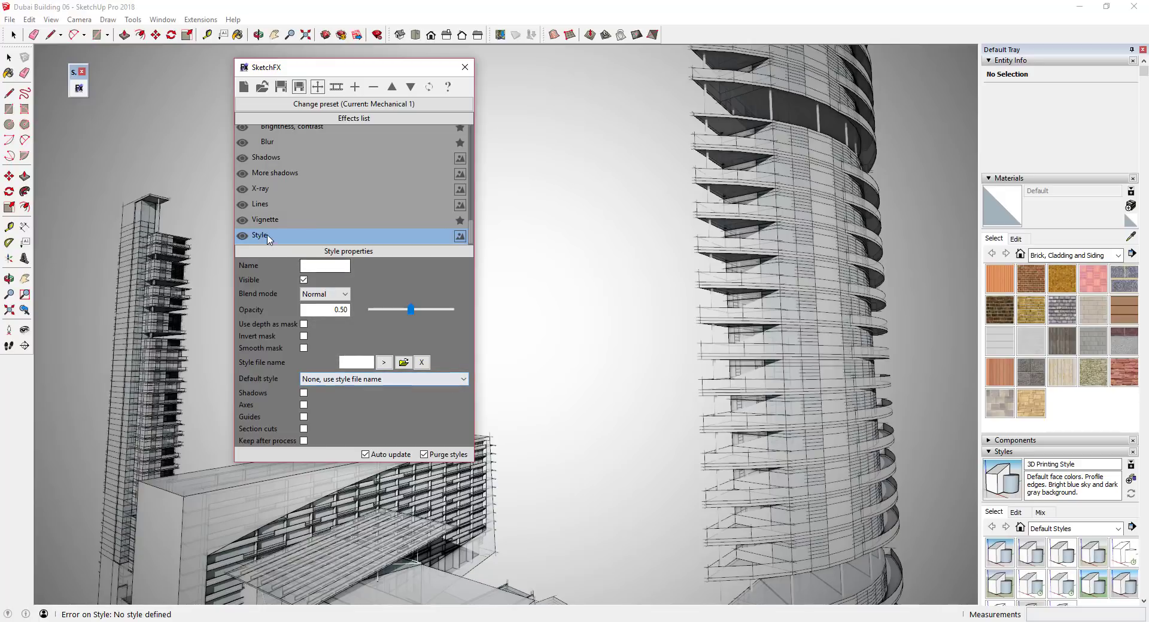
{"action": "left_click", "coordinate": [342, 380]}
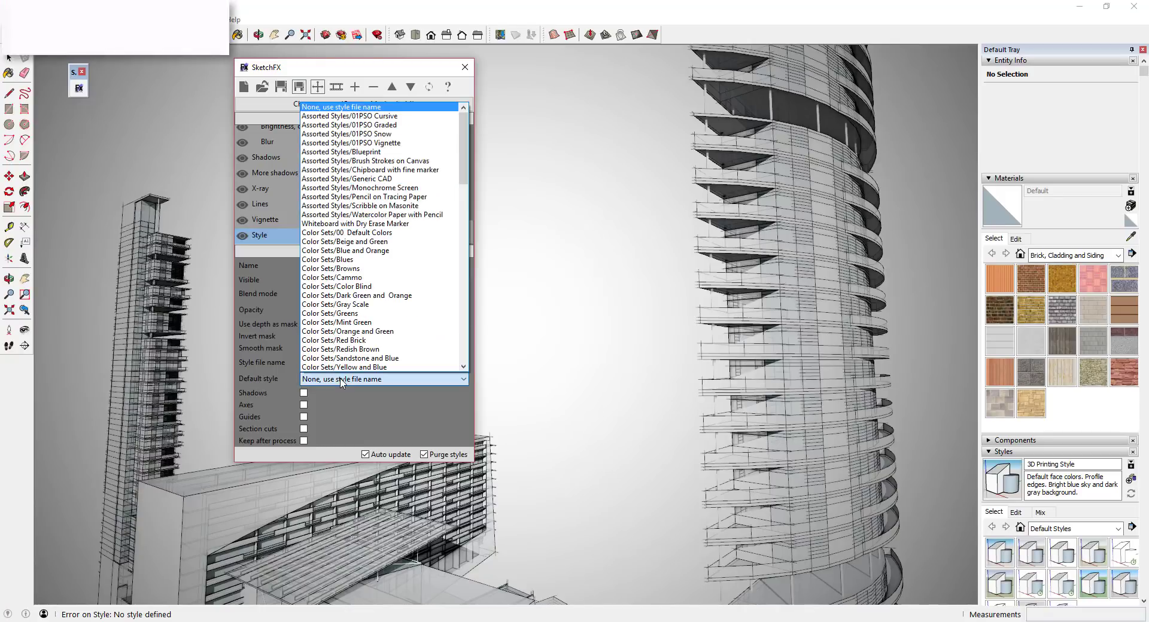
{"action": "left_click", "coordinate": [352, 379]}
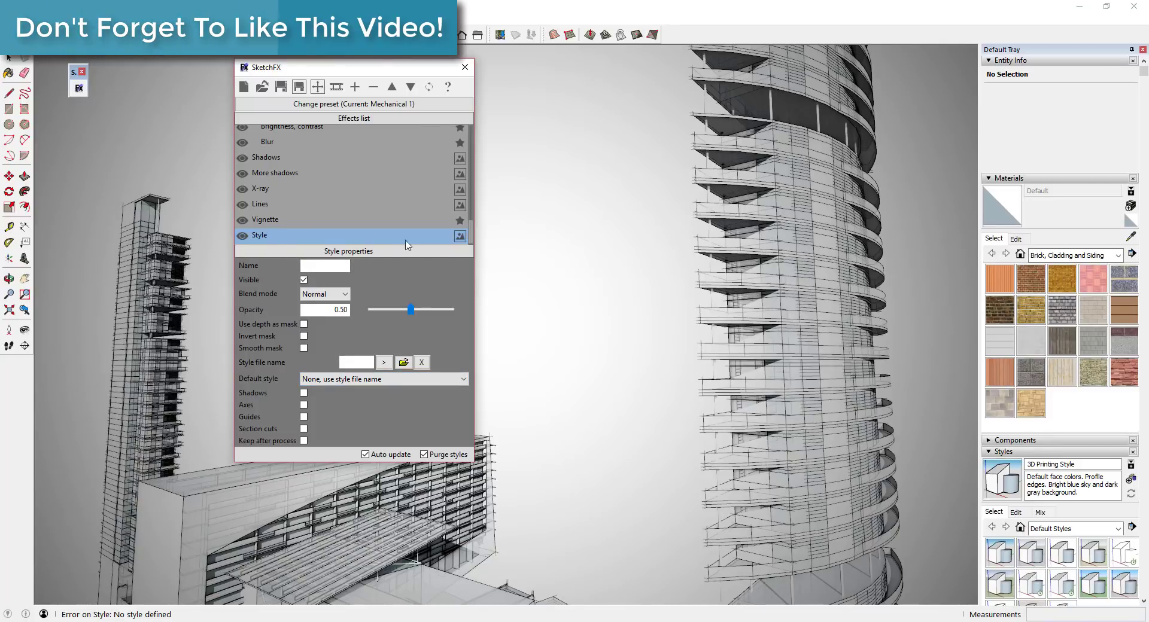
{"action": "left_click", "coordinate": [360, 383]}
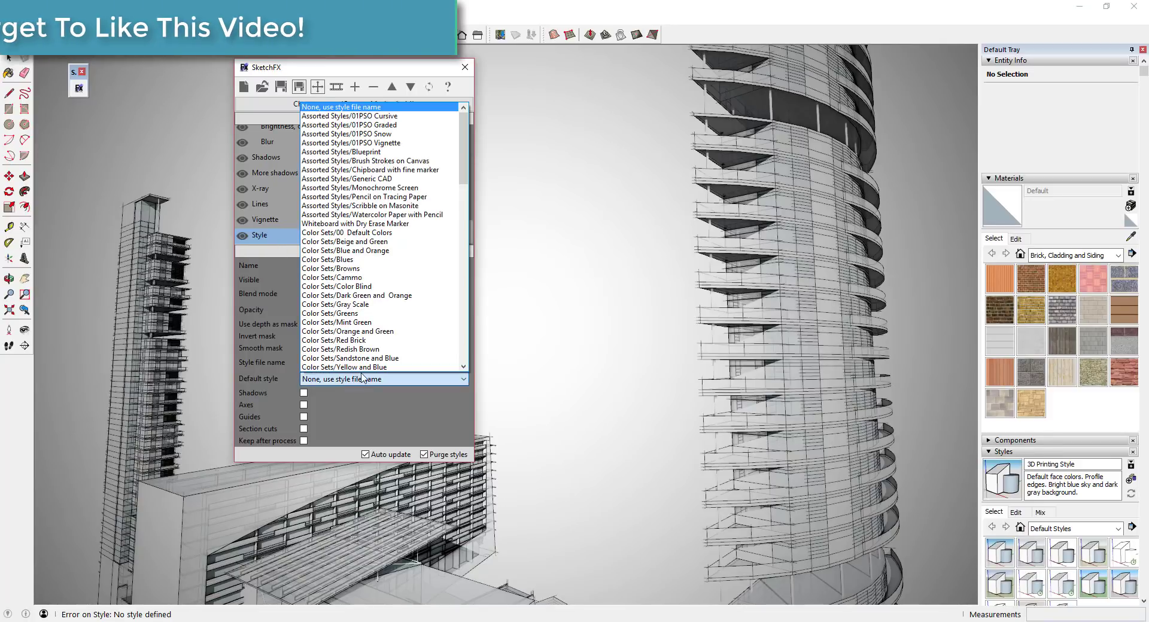
{"action": "left_click", "coordinate": [388, 153]}
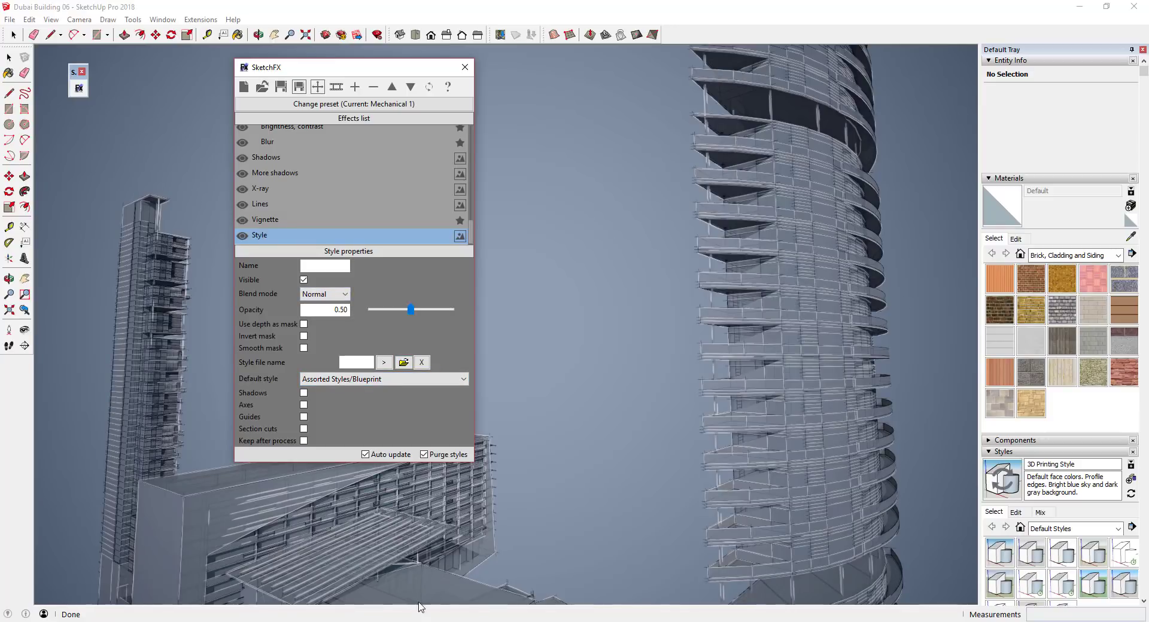
{"action": "left_click", "coordinate": [341, 309]}
{"action": "left_click", "coordinate": [411, 310]}
{"action": "left_click_drag", "start_coordinate": [420, 315], "coordinate": [452, 316]}
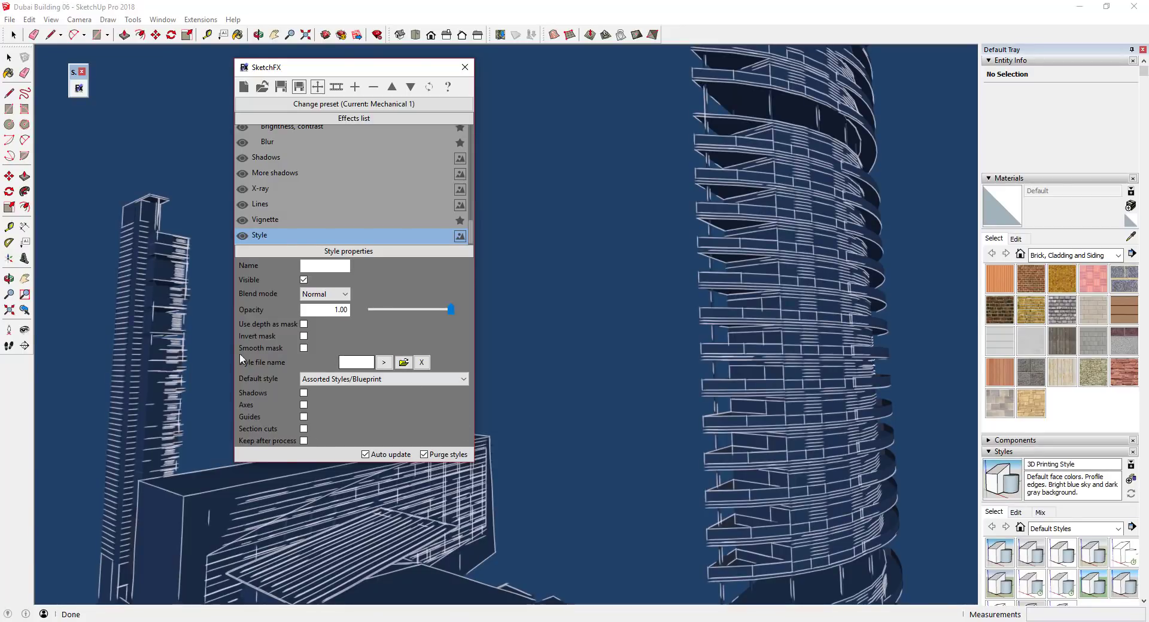
{"action": "type", "text": "0.5"}
{"action": "key", "text": "Return"}
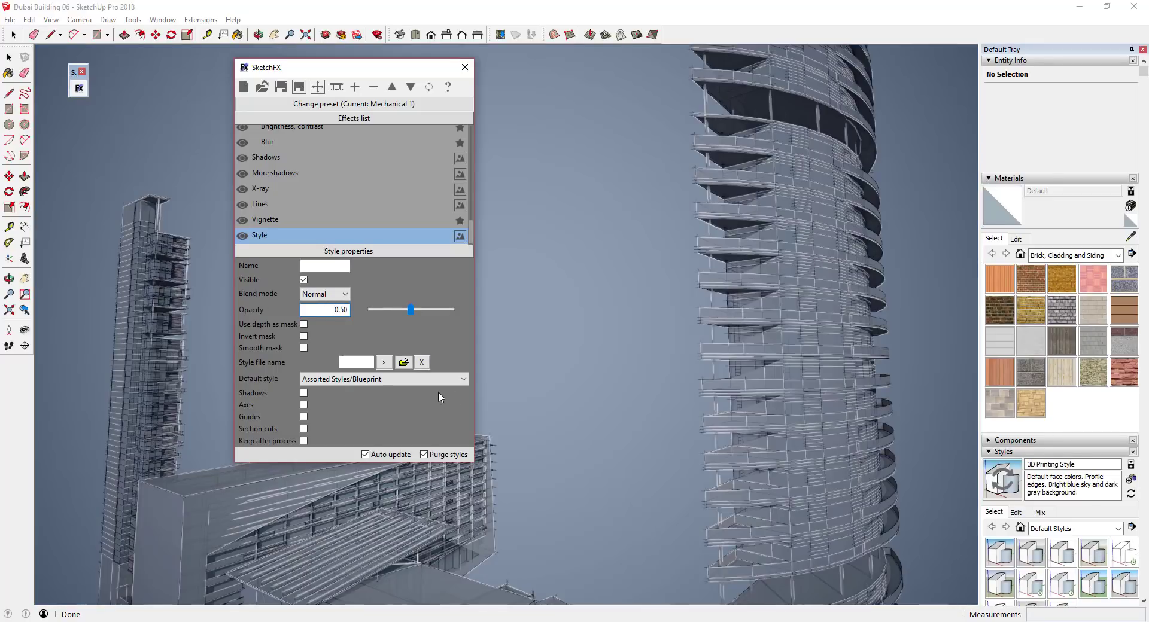
- Switch the style to Pencil on Tracing Paper, briefly trying Monochrome Screen
{"action": "left_click", "coordinate": [426, 379]}
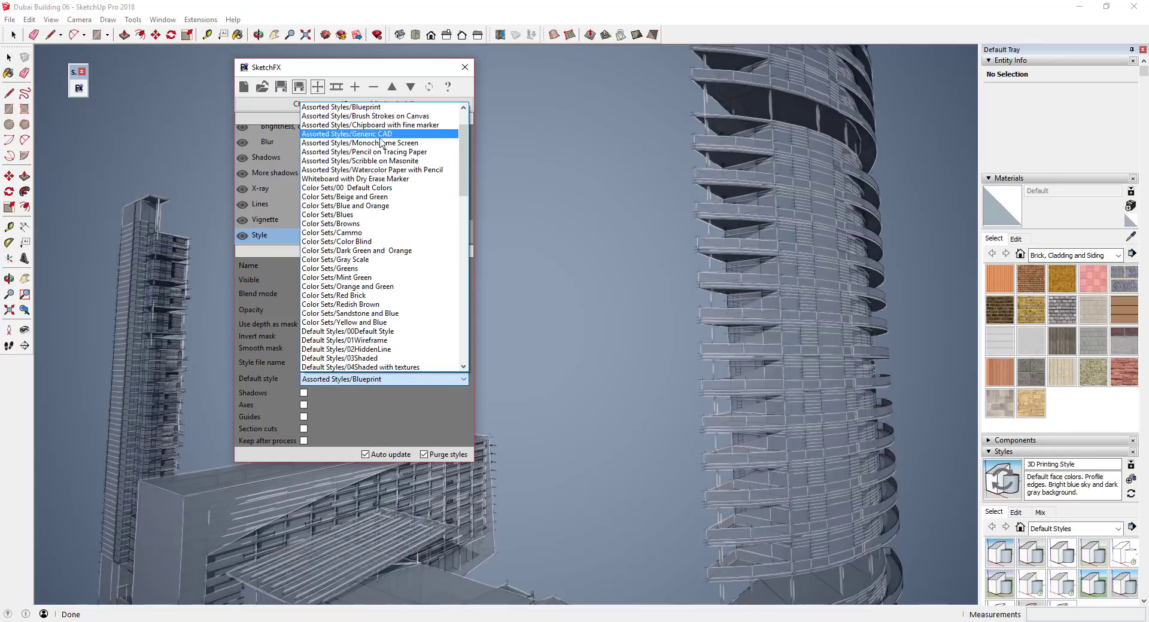
{"action": "left_click", "coordinate": [406, 153]}
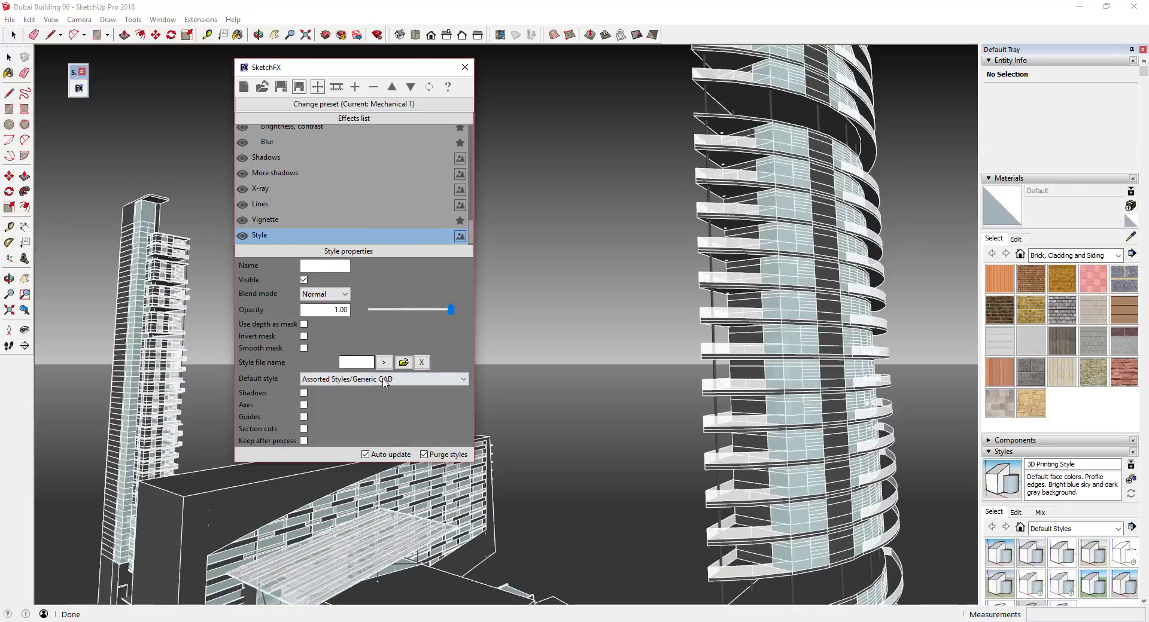
{"action": "left_click", "coordinate": [393, 384]}
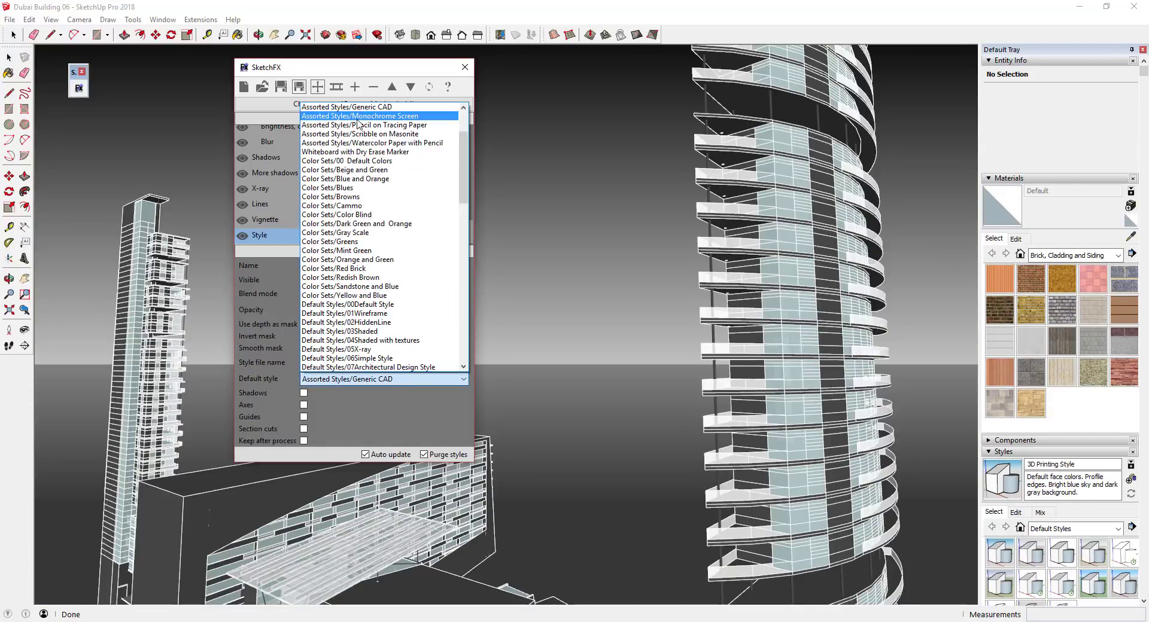
{"action": "left_click", "coordinate": [363, 127]}
{"action": "key", "text": "Down"}
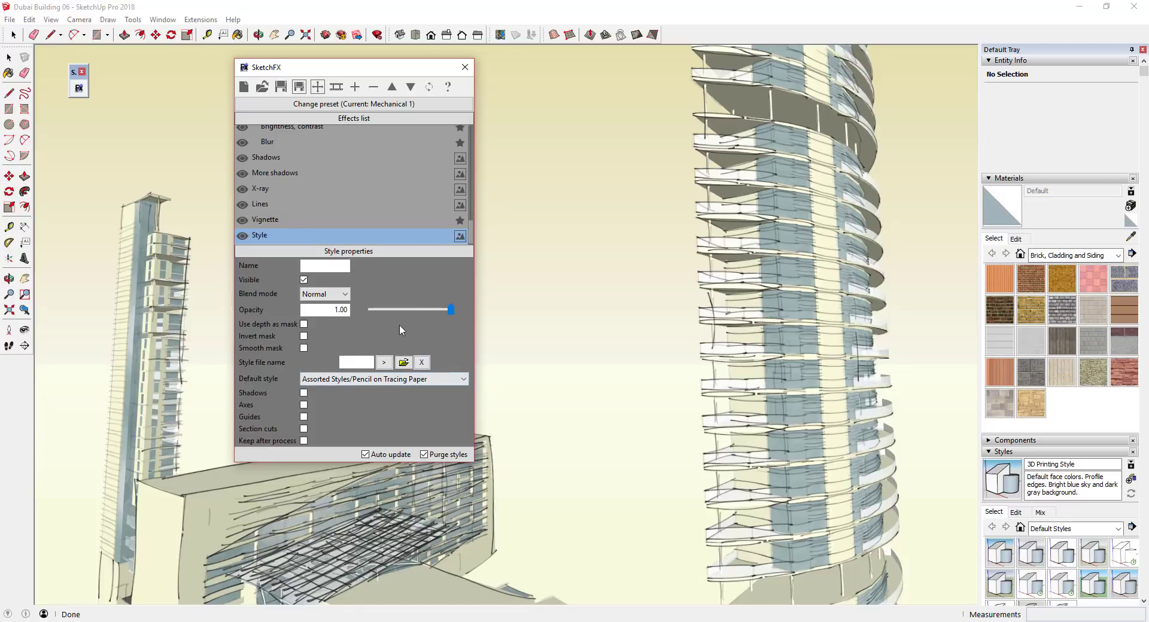
{"action": "double_click", "coordinate": [335, 310]}
{"action": "type", "text": "0.50"}
{"action": "key", "text": "Return"}
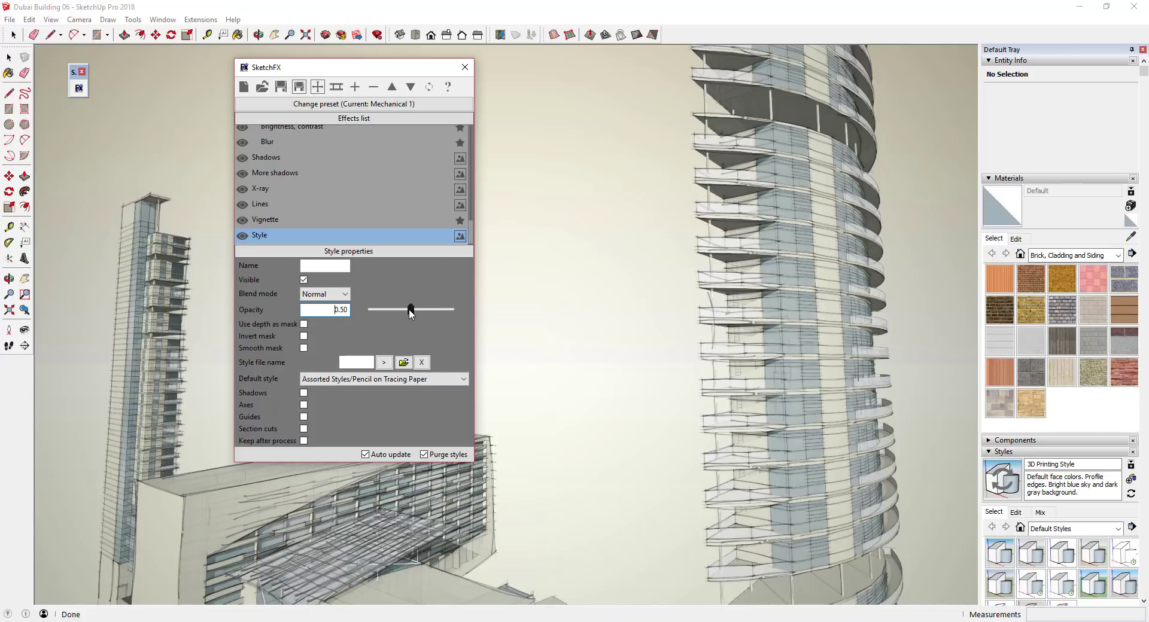
{"action": "left_click_drag", "start_coordinate": [325, 309], "coordinate": [386, 309]}
{"action": "type", "text": "1"}
{"action": "key", "text": "Return"}
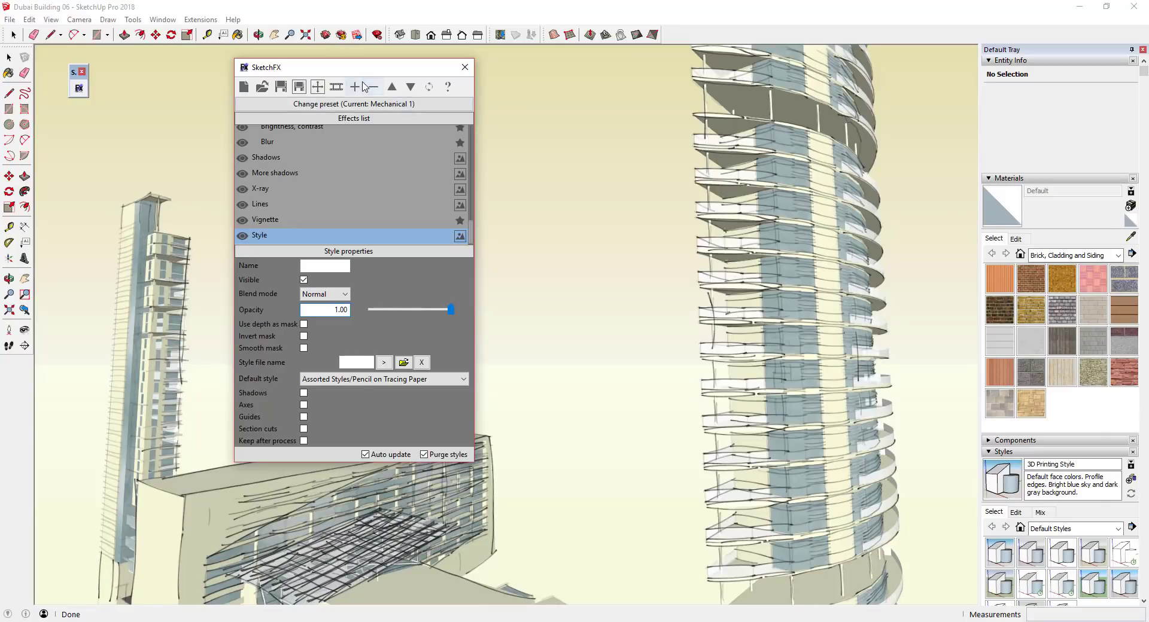
{"action": "left_click_drag", "start_coordinate": [362, 73], "coordinate": [507, 90]}
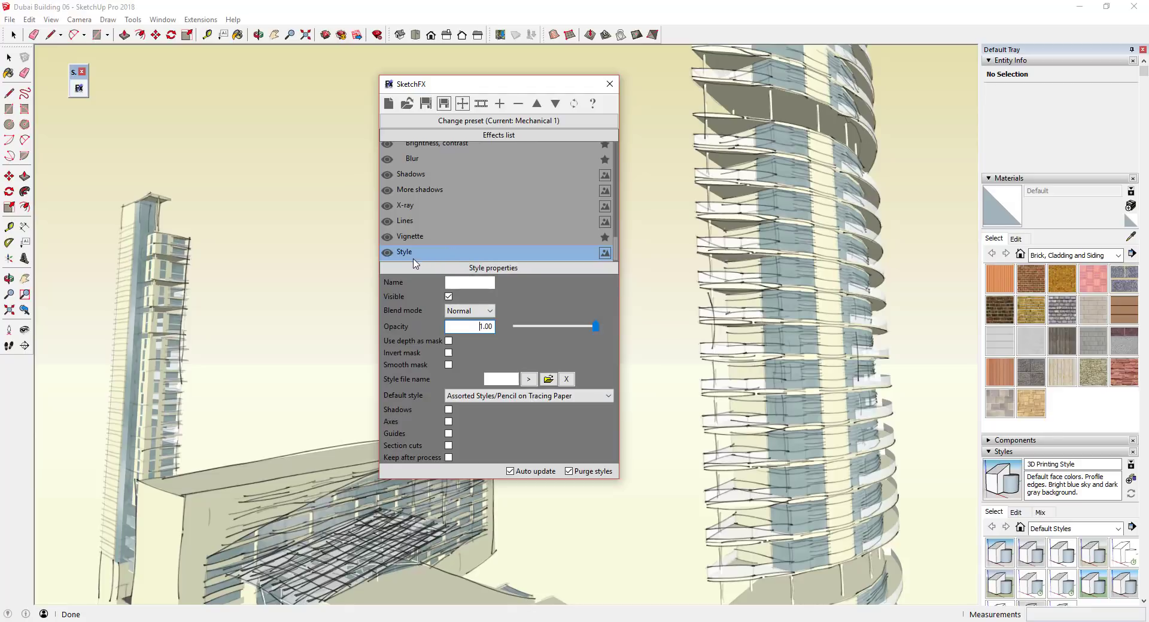
{"action": "left_click", "coordinate": [453, 259]}
- Add a Linear mask effect to the SketchFX stack
{"action": "left_click", "coordinate": [501, 108]}
{"action": "left_click", "coordinate": [480, 234]}
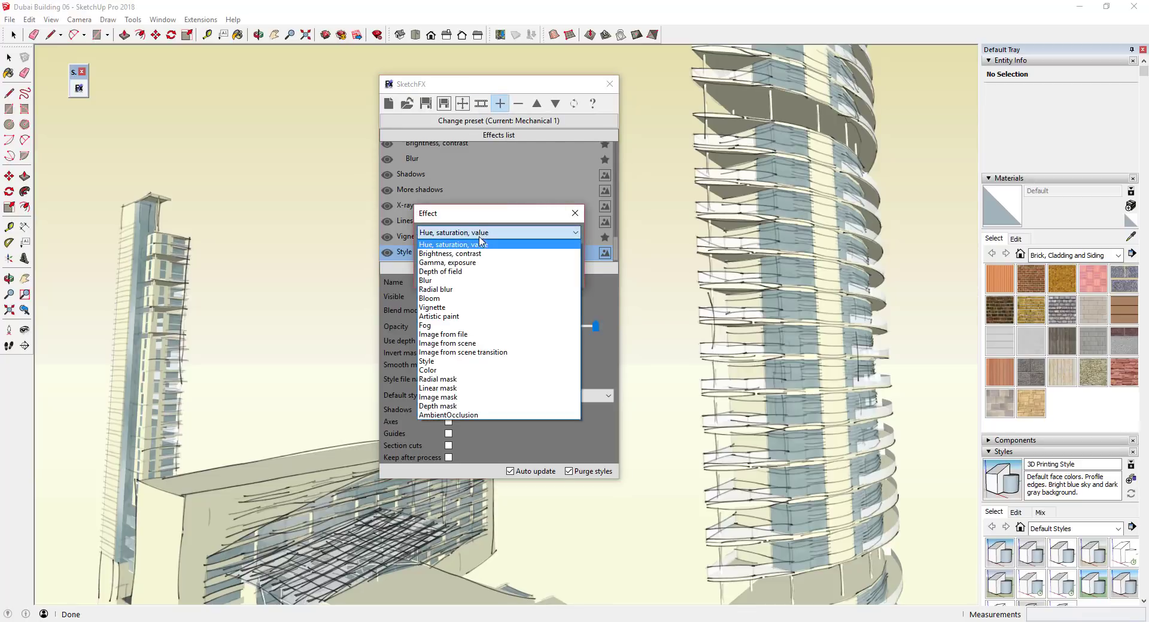
{"action": "left_click", "coordinate": [486, 389]}
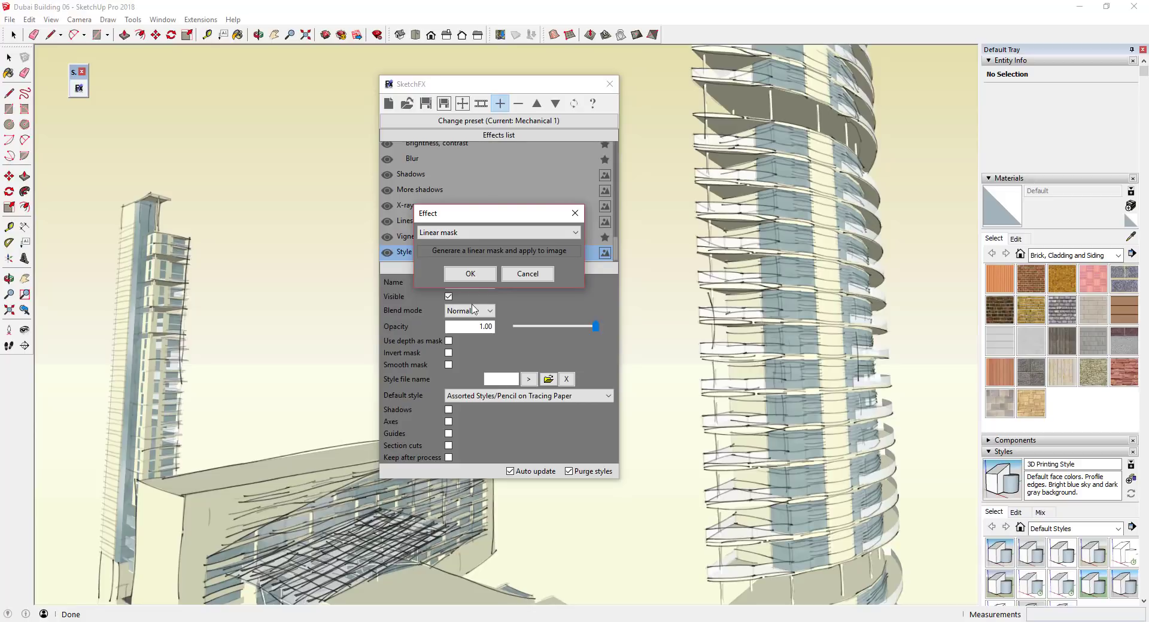
{"action": "left_click", "coordinate": [470, 273]}
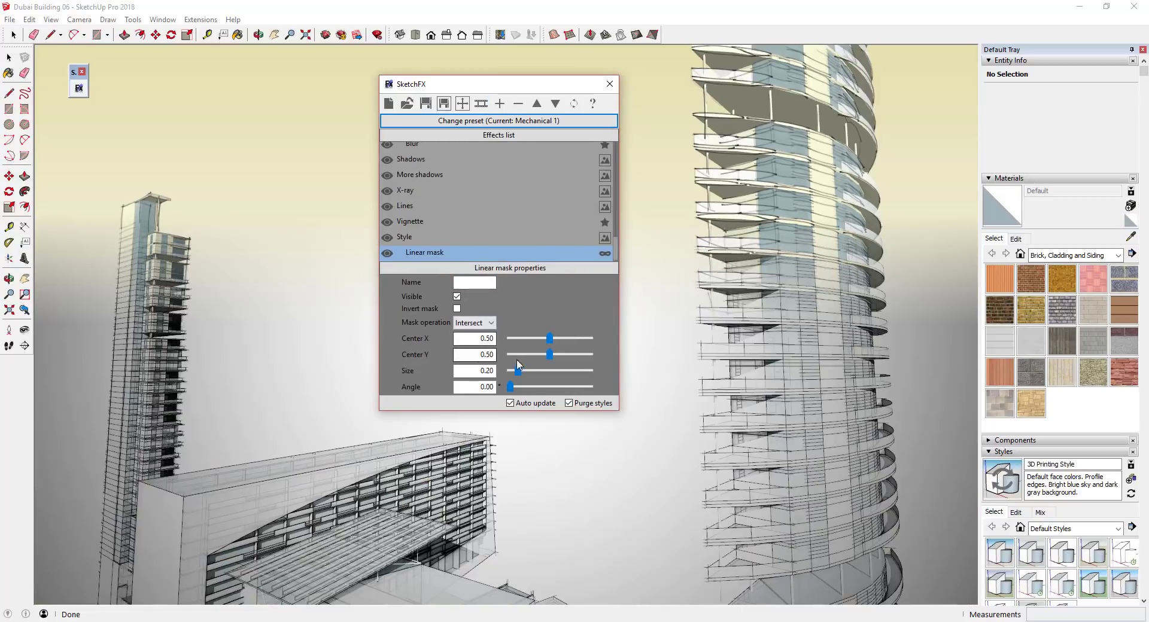
{"action": "left_click_drag", "start_coordinate": [502, 91], "coordinate": [504, 78]}
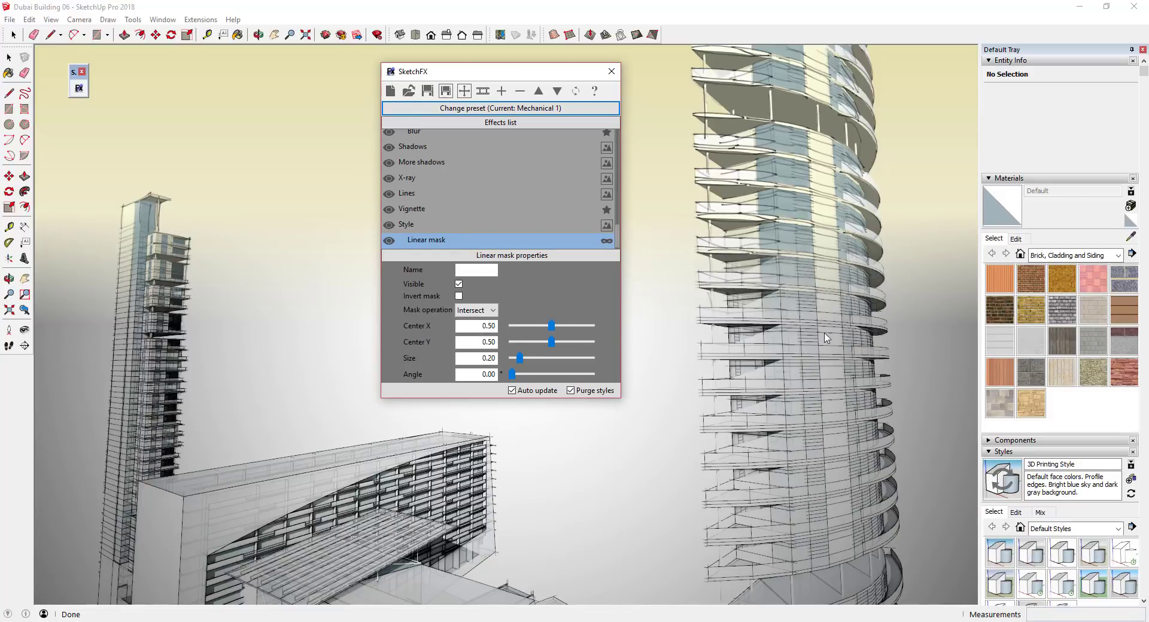
- Rename the Style effect to 'Pencil Style' and return to the Linear mask properties
{"action": "left_click", "coordinate": [409, 227]}
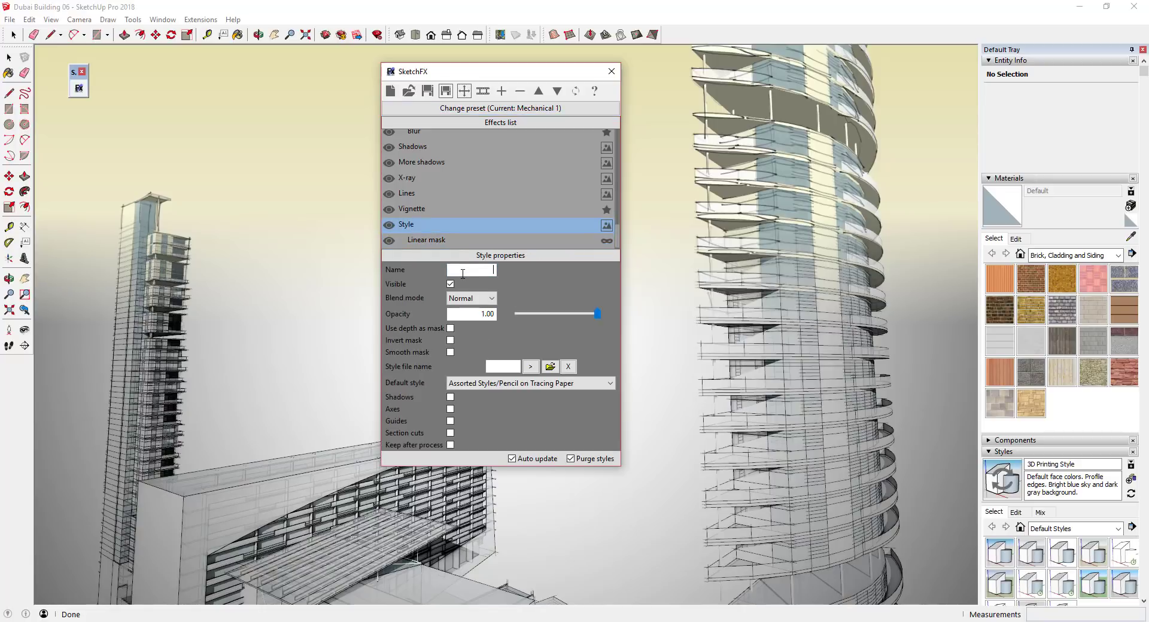
{"action": "left_click", "coordinate": [462, 274]}
{"action": "type", "text": "Pencil Style"}
{"action": "key", "text": "Return"}
{"action": "left_click", "coordinate": [414, 243]}
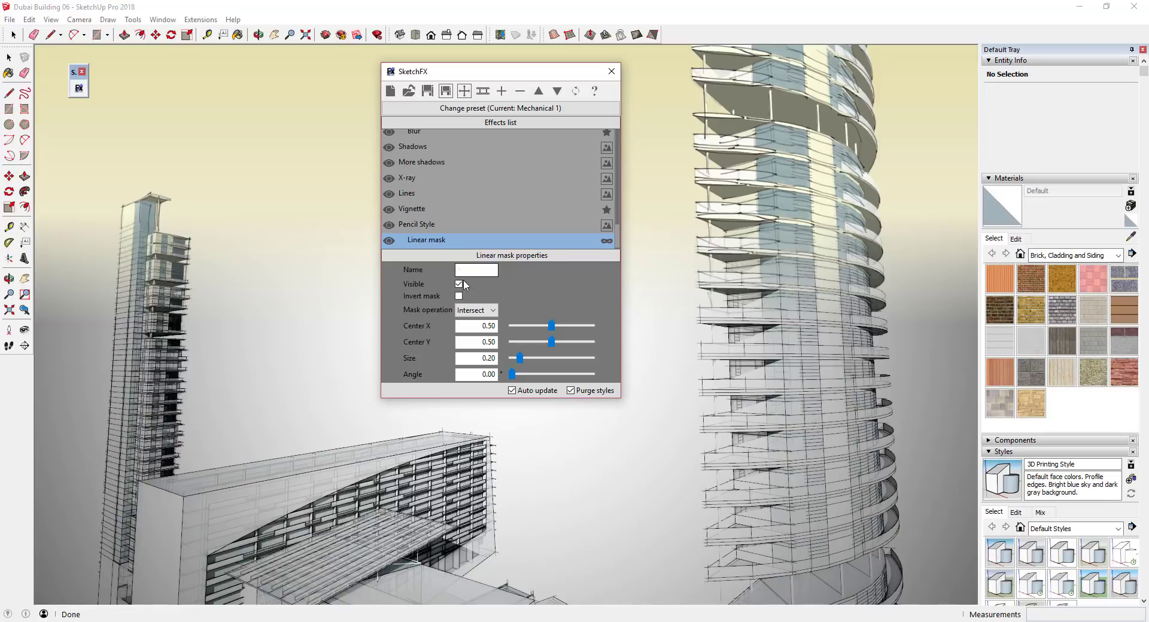
{"action": "double_click", "coordinate": [488, 375]}
- Try Linear mask angles of 45, 35 and 55 degrees
{"action": "type", "text": "45"}
{"action": "key", "text": "Return"}
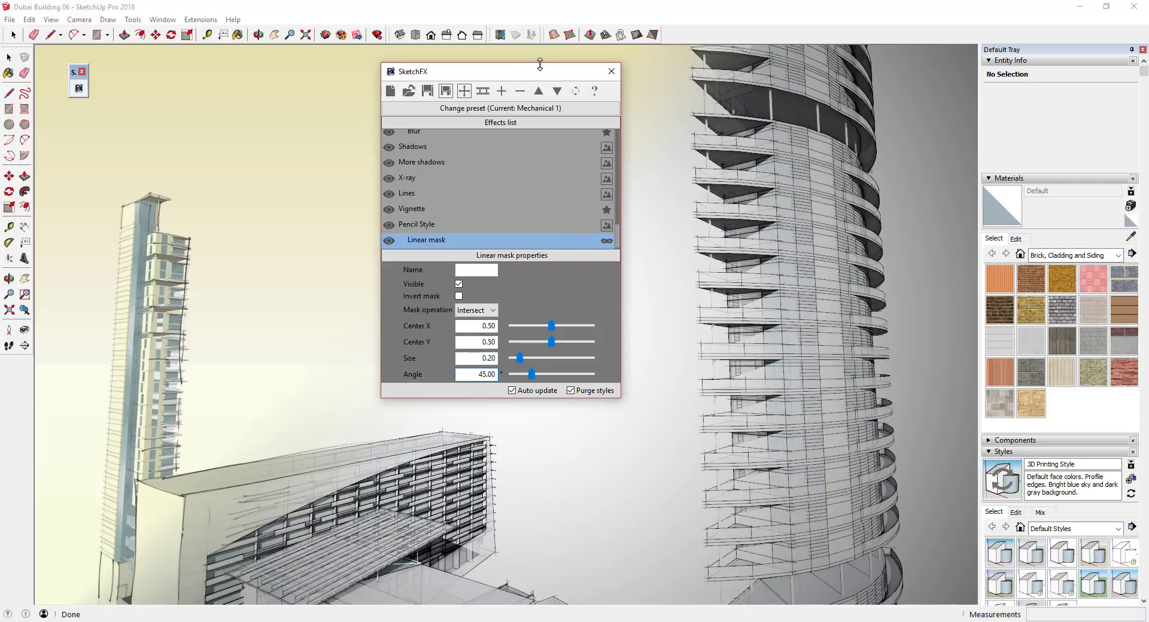
{"action": "double_click", "coordinate": [476, 374]}
{"action": "type", "text": "35"}
{"action": "key", "text": "Return"}
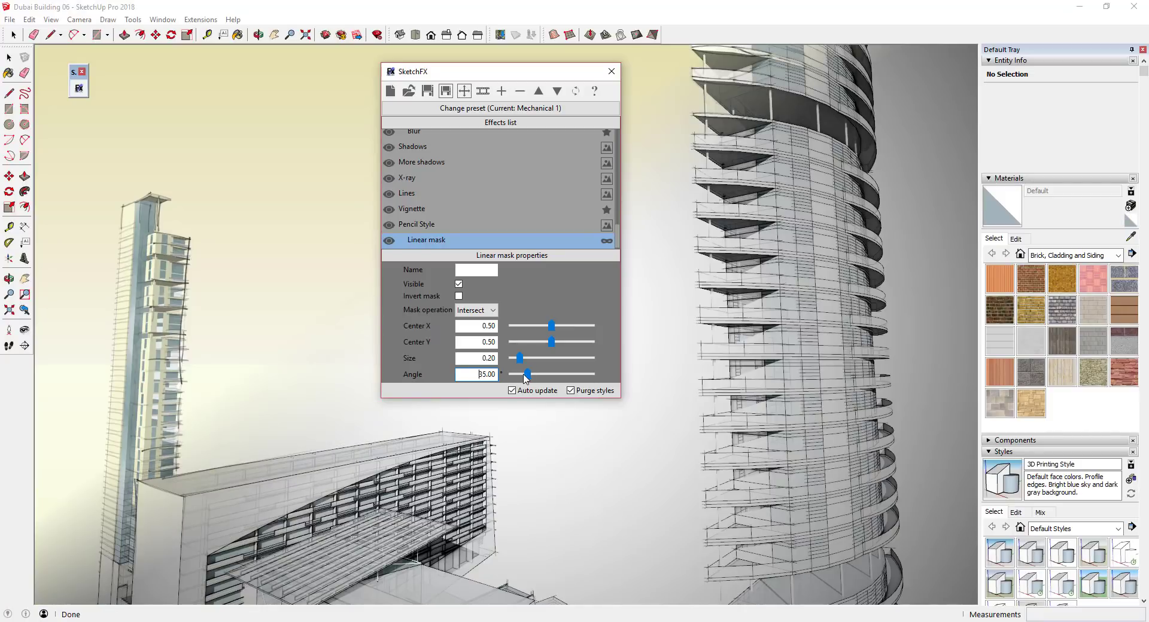
{"action": "left_click_drag", "start_coordinate": [479, 374], "coordinate": [556, 373]}
{"action": "type", "text": "55"}
{"action": "key", "text": "Return"}
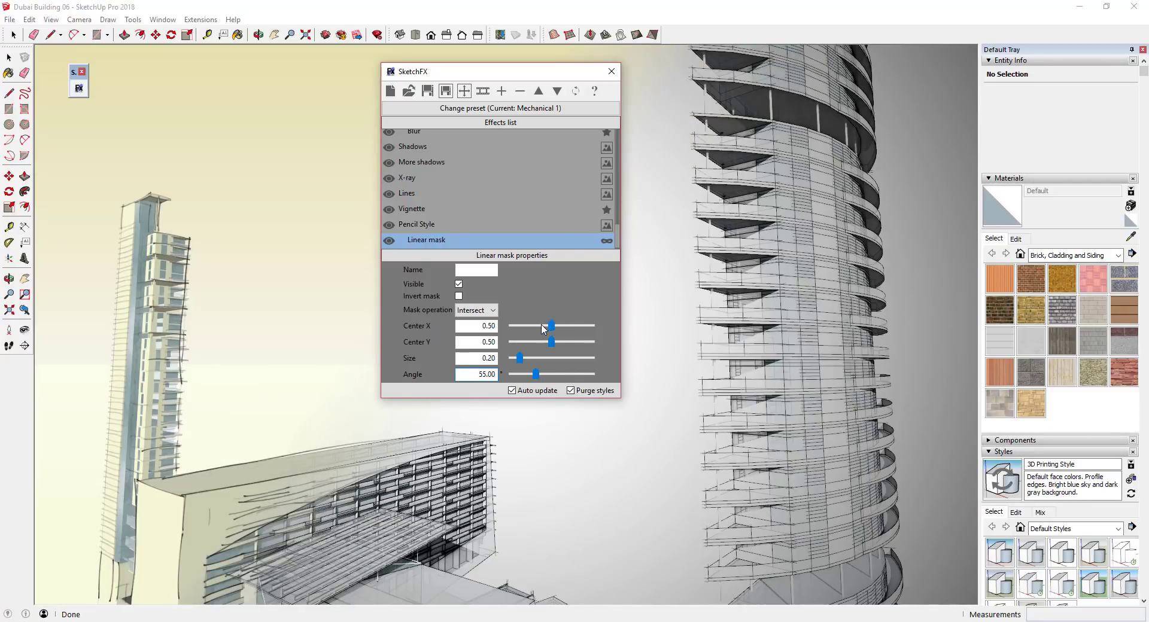
- Shift the mask centre, reset Center Y to 0.50, and reposition the SketchFX panel
{"action": "left_click_drag", "start_coordinate": [552, 326], "coordinate": [579, 340]}
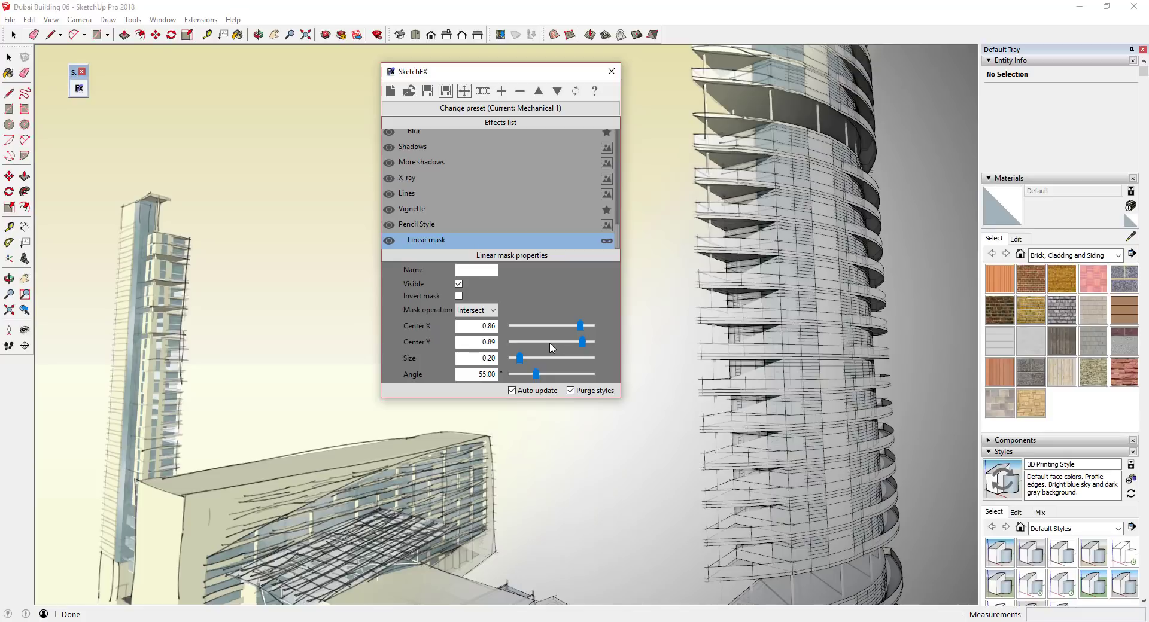
{"action": "left_click", "coordinate": [550, 342]}
{"action": "left_click_drag", "start_coordinate": [580, 326], "coordinate": [553, 327]}
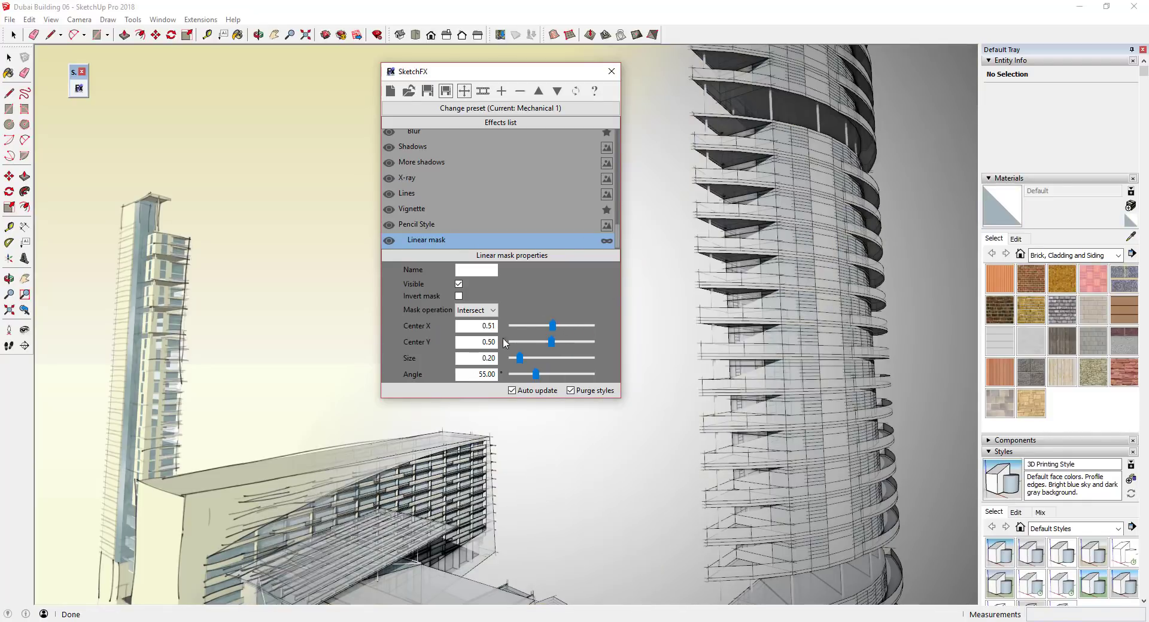
{"action": "mouse_move", "coordinate": [485, 77]}
{"action": "left_mouse_down"}
{"action": "mouse_move", "coordinate": [427, 106]}
{"action": "mouse_move", "coordinate": [278, 124]}
{"action": "mouse_move", "coordinate": [460, 60]}
{"action": "left_mouse_up"}
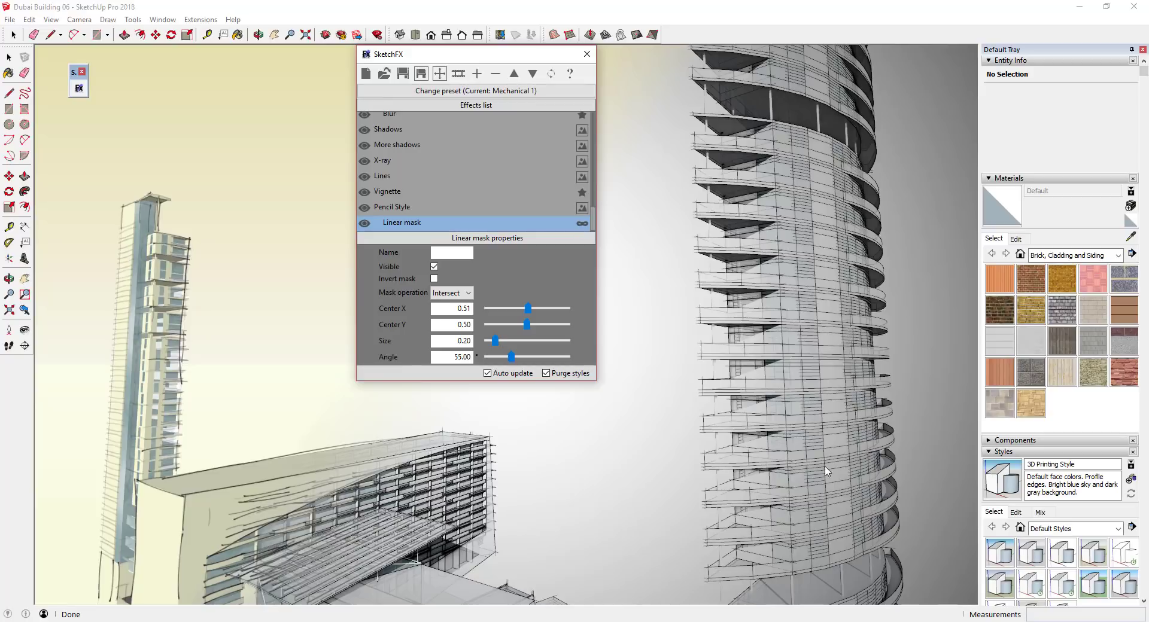
{"action": "mouse_move", "coordinate": [491, 58]}
{"action": "left_mouse_down"}
{"action": "mouse_move", "coordinate": [435, 58]}
{"action": "mouse_move", "coordinate": [706, 197]}
{"action": "mouse_move", "coordinate": [856, 205]}
{"action": "left_mouse_up"}
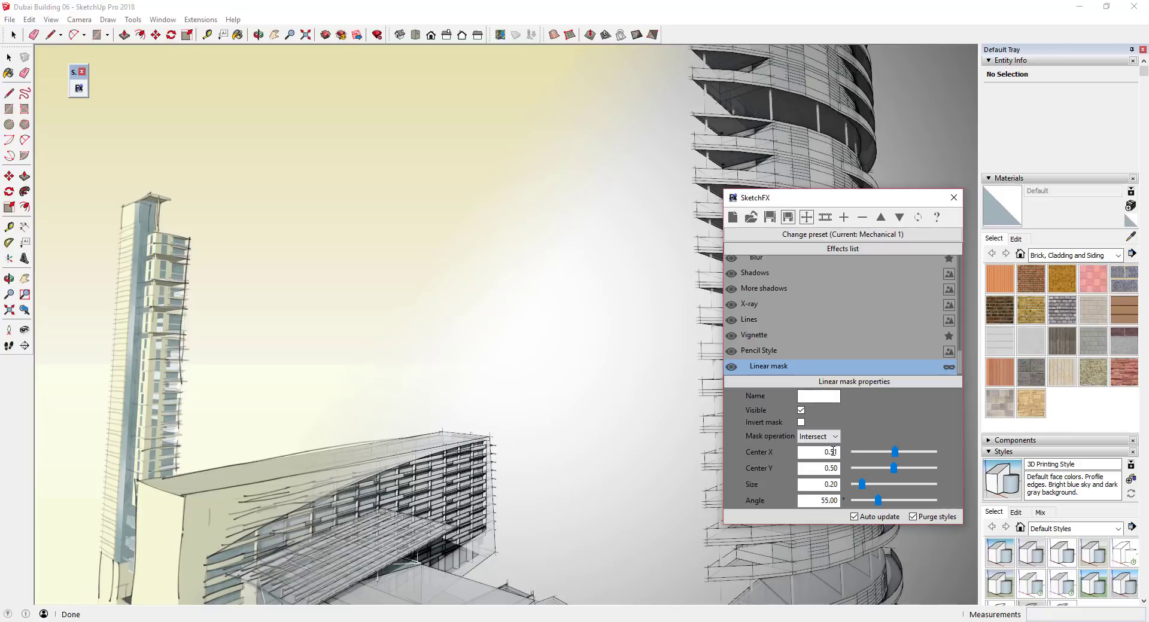
- Set the mask angle to 65 and Center X to about 0.61
{"action": "double_click", "coordinate": [828, 502]}
{"action": "type", "text": "65"}
{"action": "key", "text": "Return"}
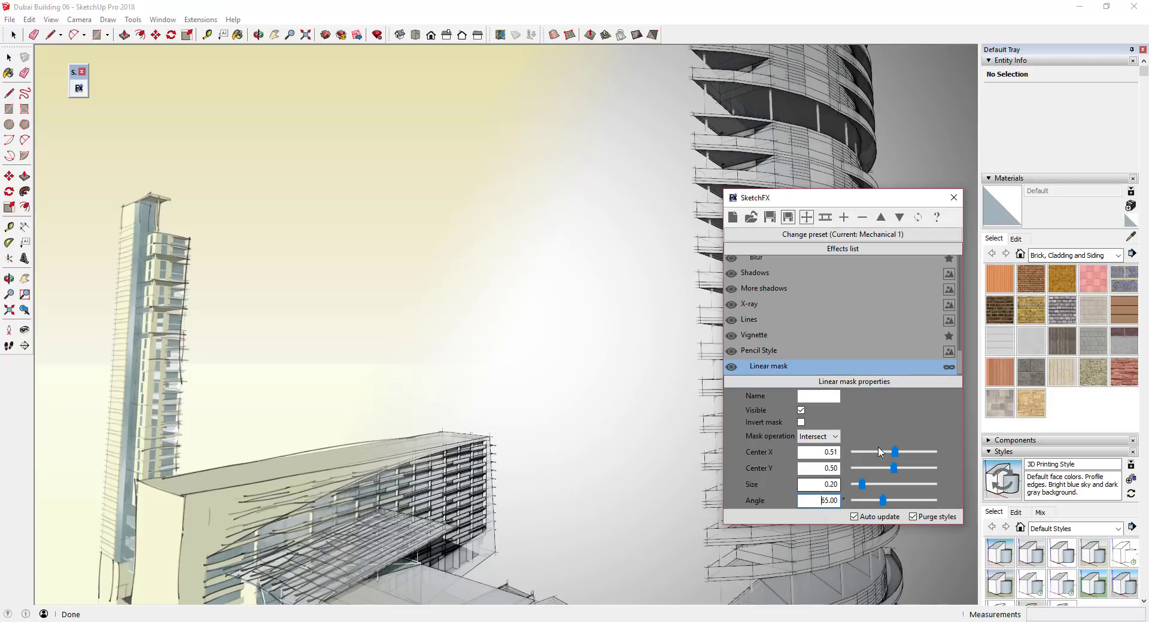
{"action": "left_click_drag", "start_coordinate": [895, 452], "coordinate": [906, 459]}
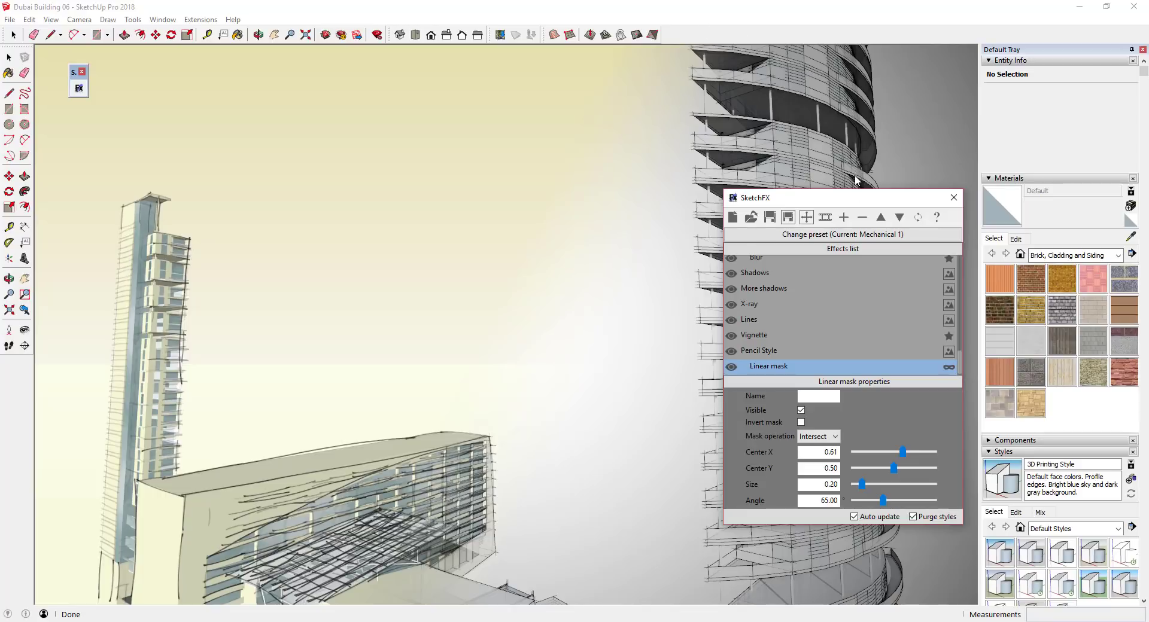
{"action": "left_click_drag", "start_coordinate": [838, 198], "coordinate": [507, 197]}
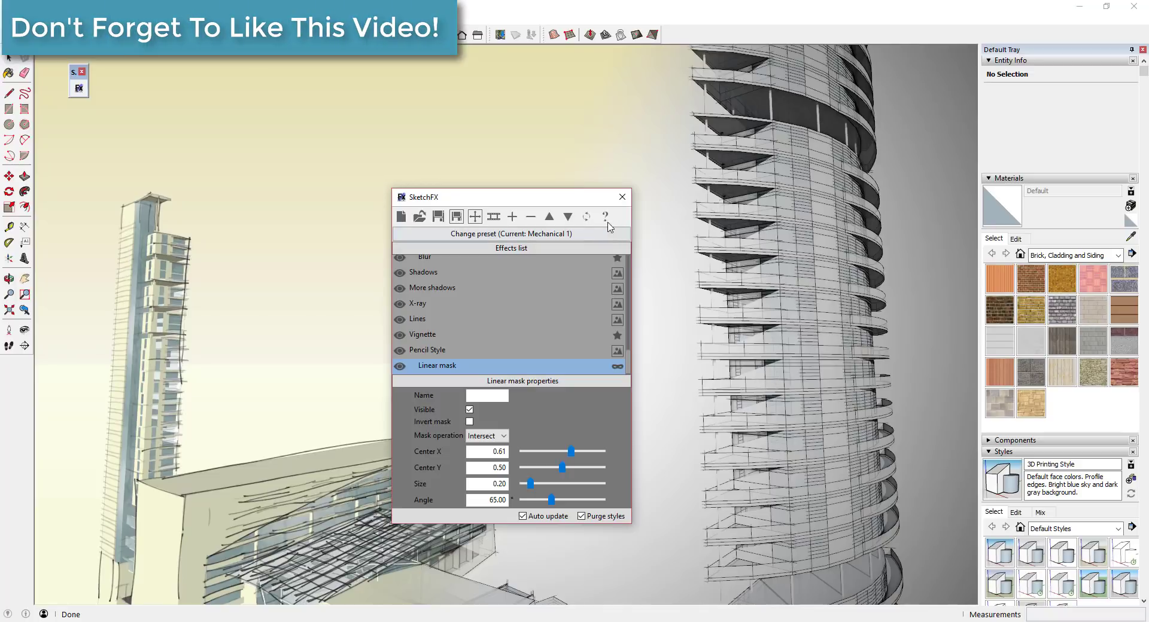
{"action": "mouse_move", "coordinate": [571, 205]}
{"action": "left_mouse_down"}
{"action": "mouse_move", "coordinate": [705, 165]}
{"action": "mouse_move", "coordinate": [649, 112]}
{"action": "mouse_move", "coordinate": [733, 127]}
{"action": "mouse_move", "coordinate": [633, 83]}
{"action": "left_mouse_up"}
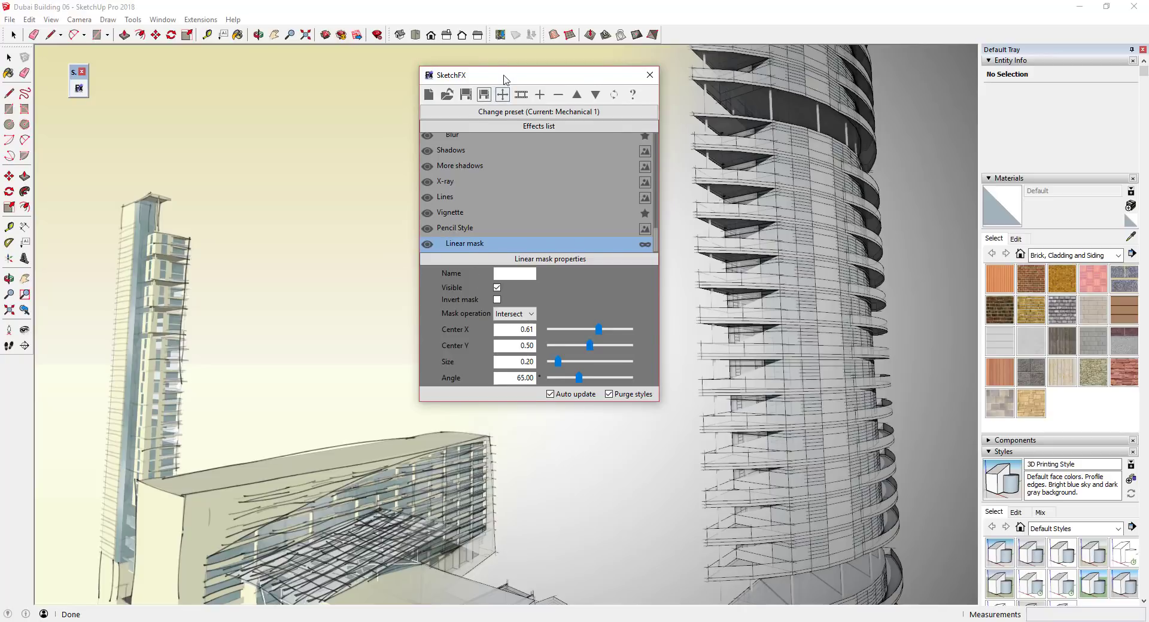
- Toggle Invert mask repeatedly to compare, leaving the linear mask inverted
{"action": "left_click_drag", "start_coordinate": [506, 75], "coordinate": [465, 57]}
{"action": "left_click", "coordinate": [457, 270]}
{"action": "left_click", "coordinate": [457, 282]}
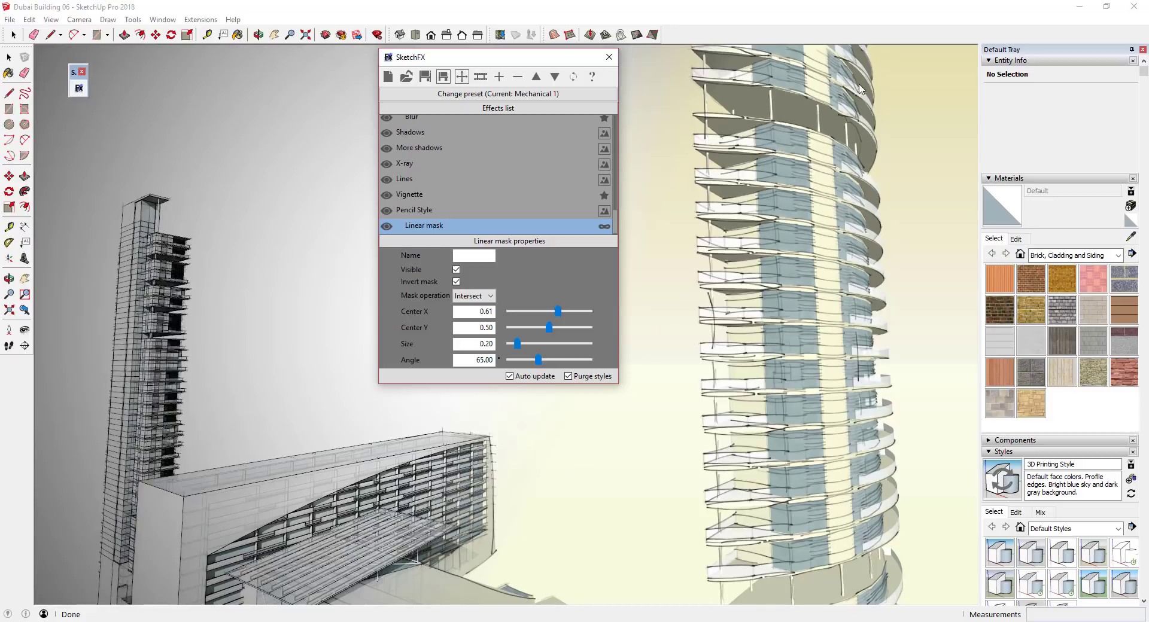
{"action": "left_click", "coordinate": [625, 489]}
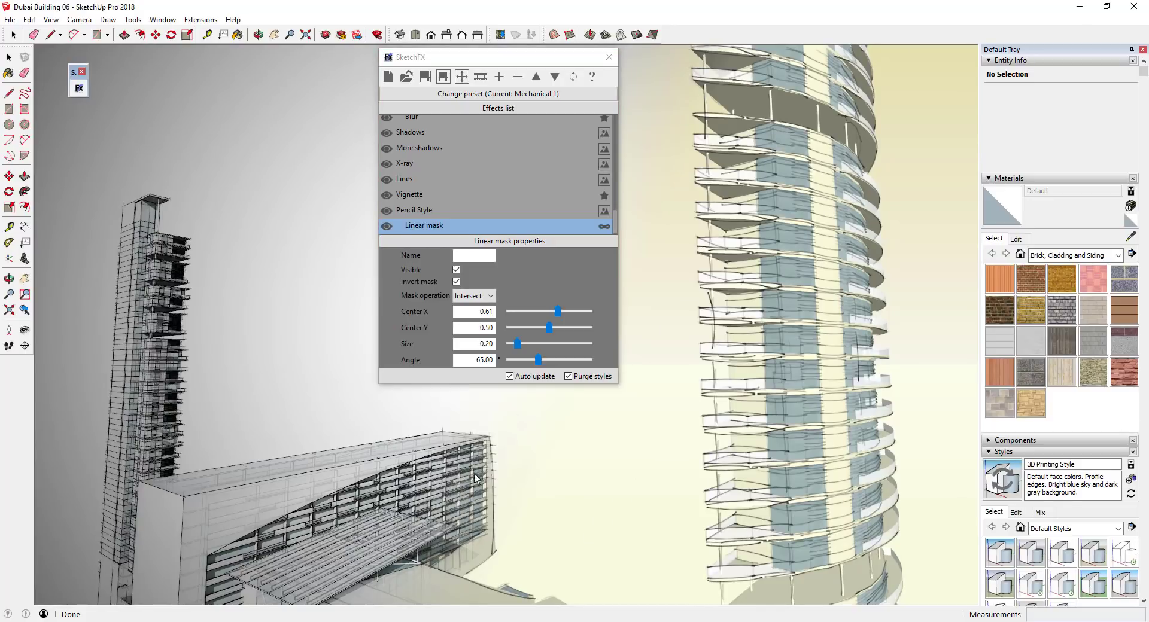
{"action": "left_click", "coordinate": [457, 282]}
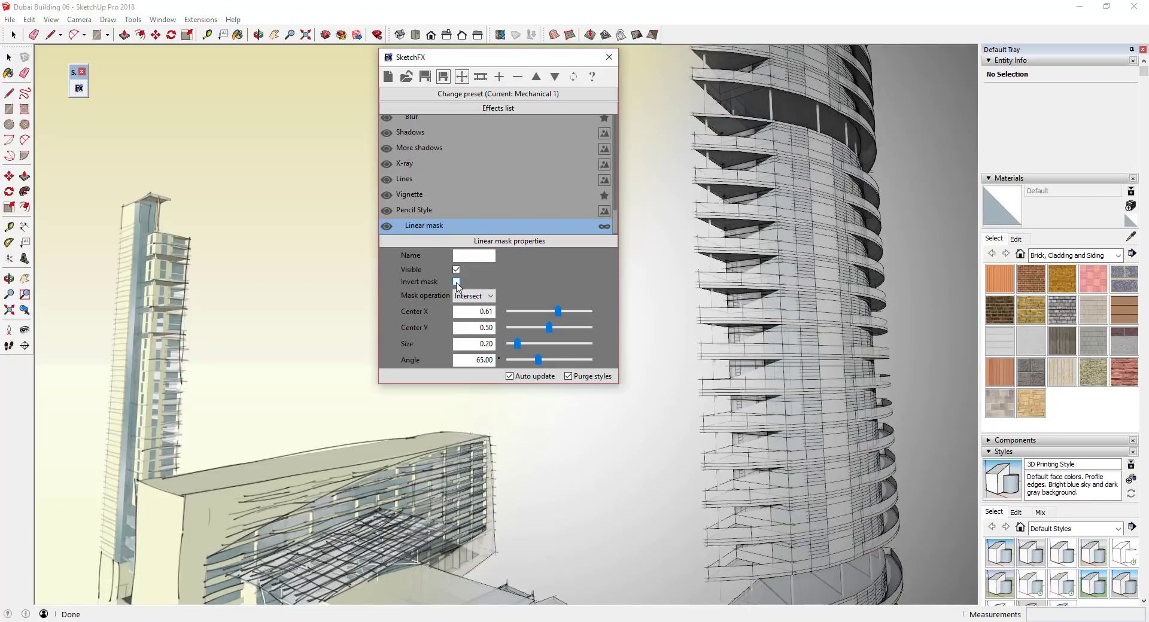
{"action": "left_click", "coordinate": [457, 282]}
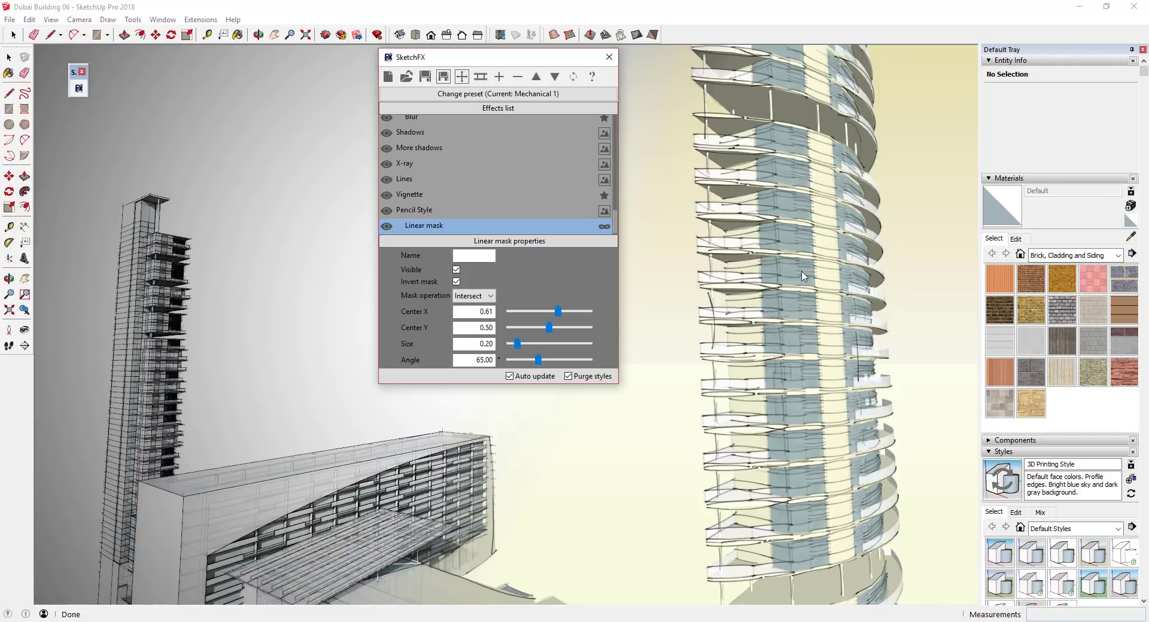
{"action": "left_click", "coordinate": [457, 282]}
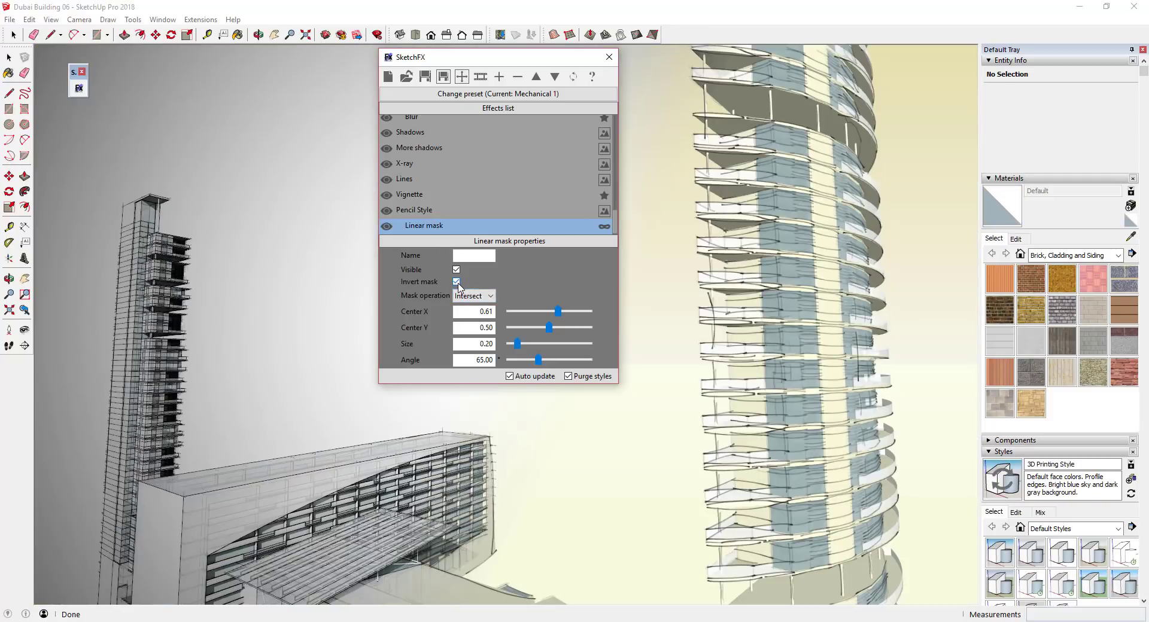
{"action": "left_click", "coordinate": [458, 282]}
{"action": "left_click", "coordinate": [457, 282]}
{"action": "left_click", "coordinate": [457, 282]}
- Add an Image from file effect overlaying the sky2.jpg clouds at 0.50 opacity
{"action": "left_click", "coordinate": [500, 77]}
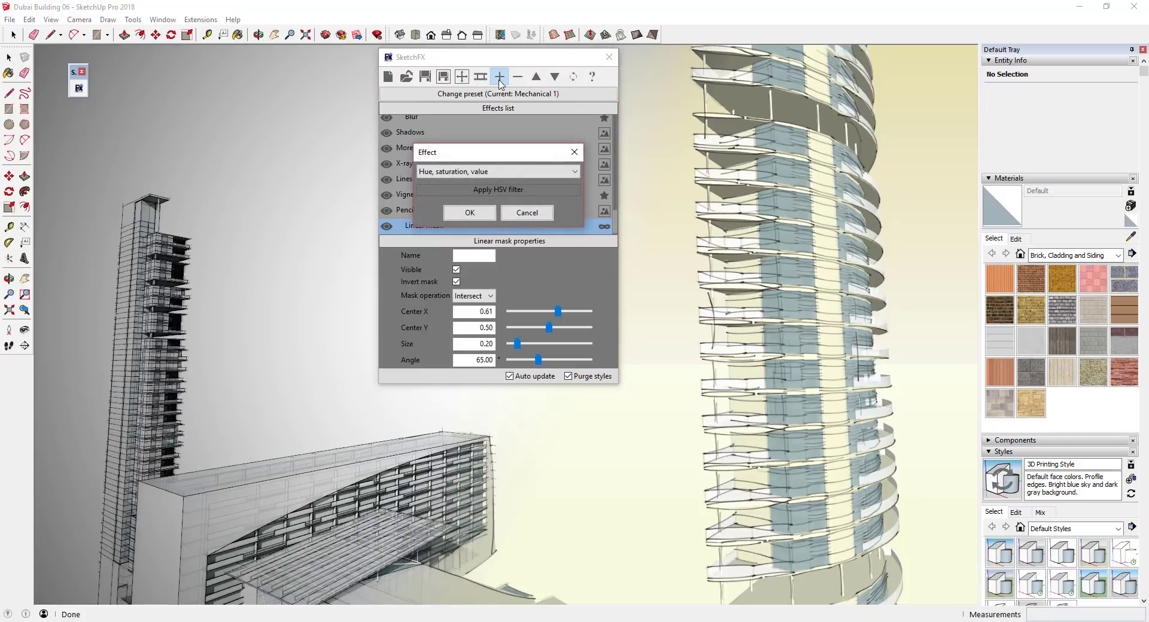
{"action": "left_click", "coordinate": [485, 172]}
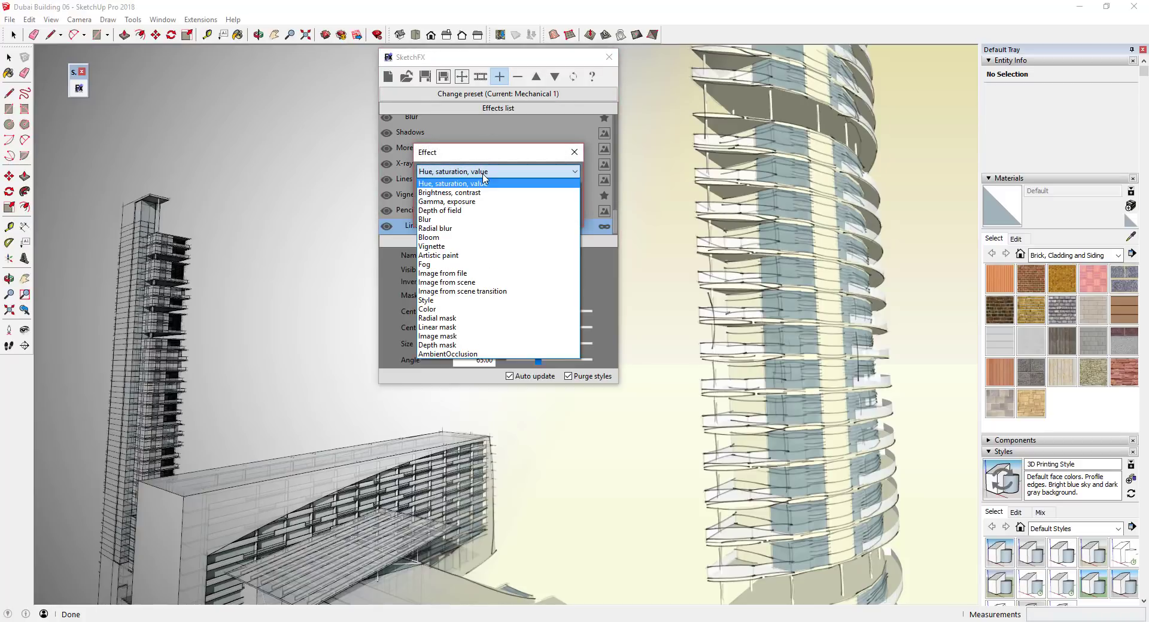
{"action": "left_click", "coordinate": [460, 274]}
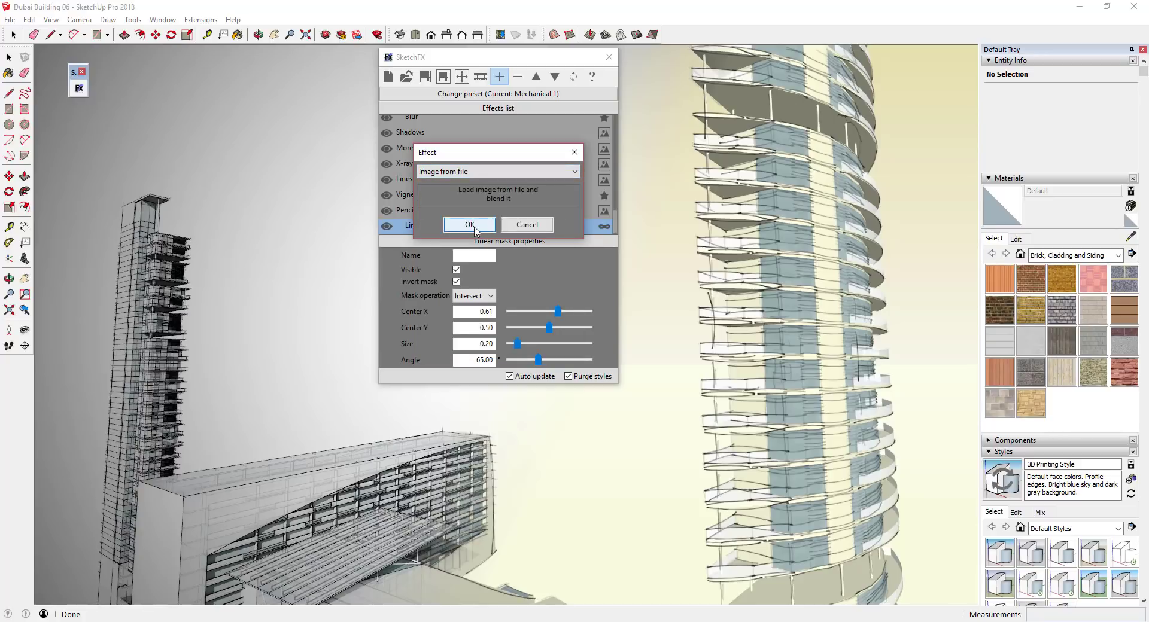
{"action": "left_click", "coordinate": [470, 225]}
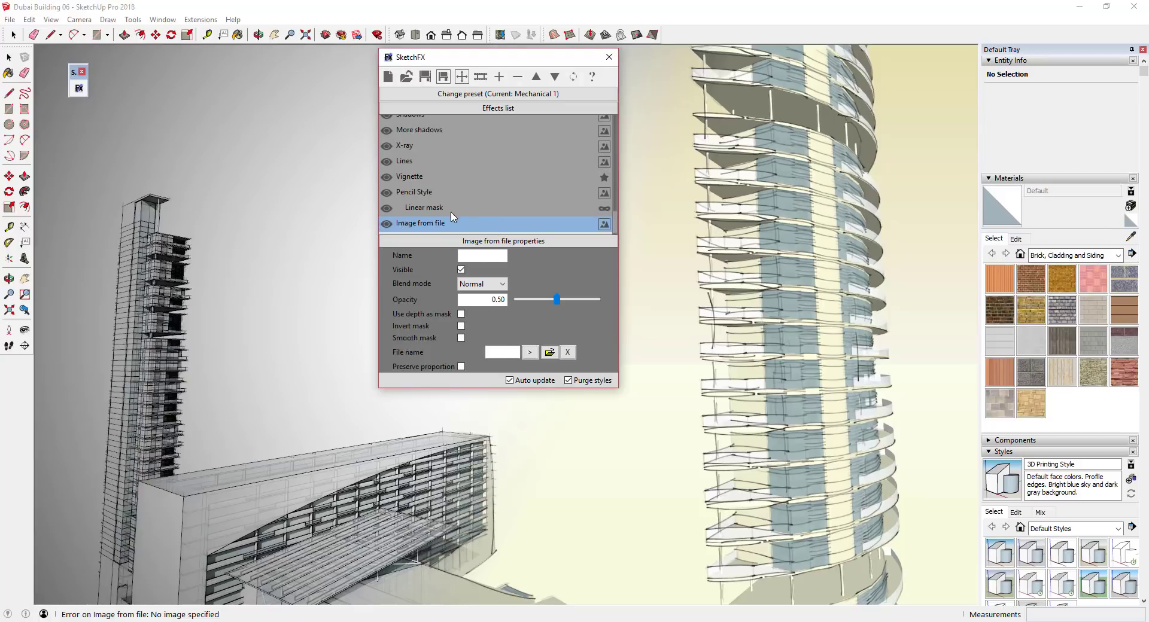
{"action": "left_click", "coordinate": [529, 353]}
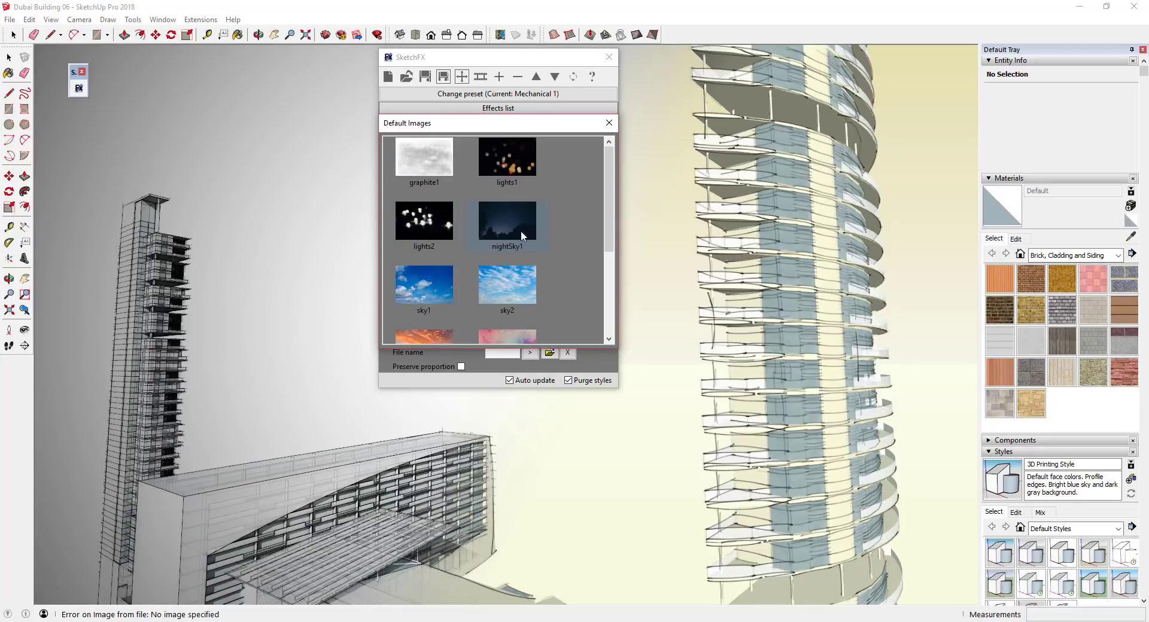
{"action": "left_click", "coordinate": [508, 286]}
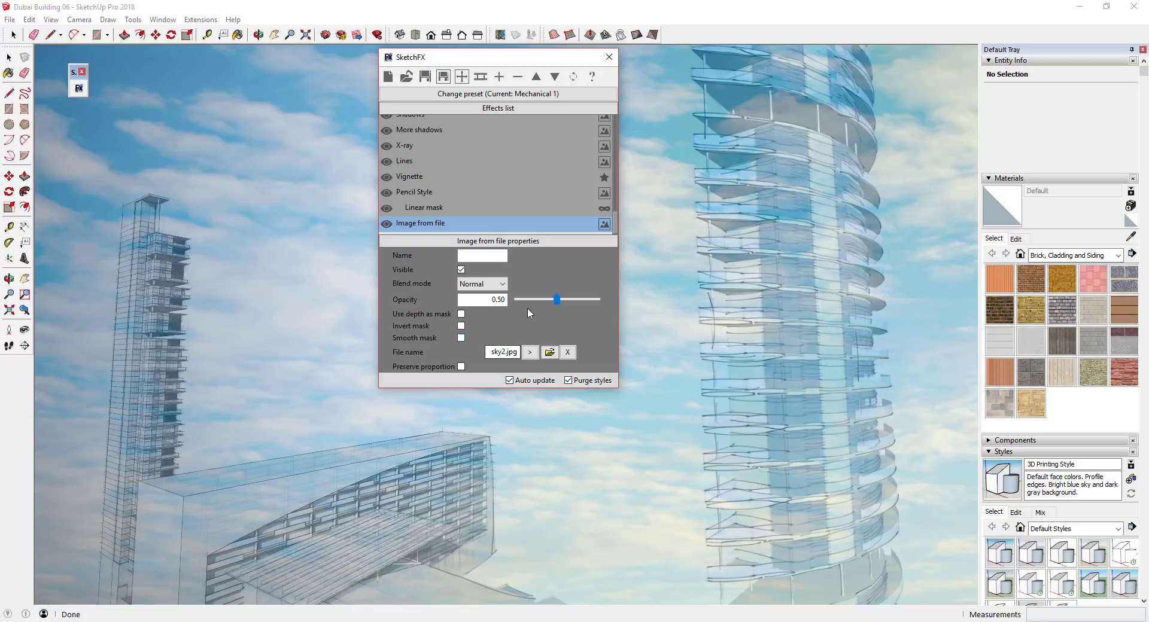
- Set the sky image to 1.00 opacity using an inverted depth mask
{"action": "left_click_drag", "start_coordinate": [558, 300], "coordinate": [601, 299]}
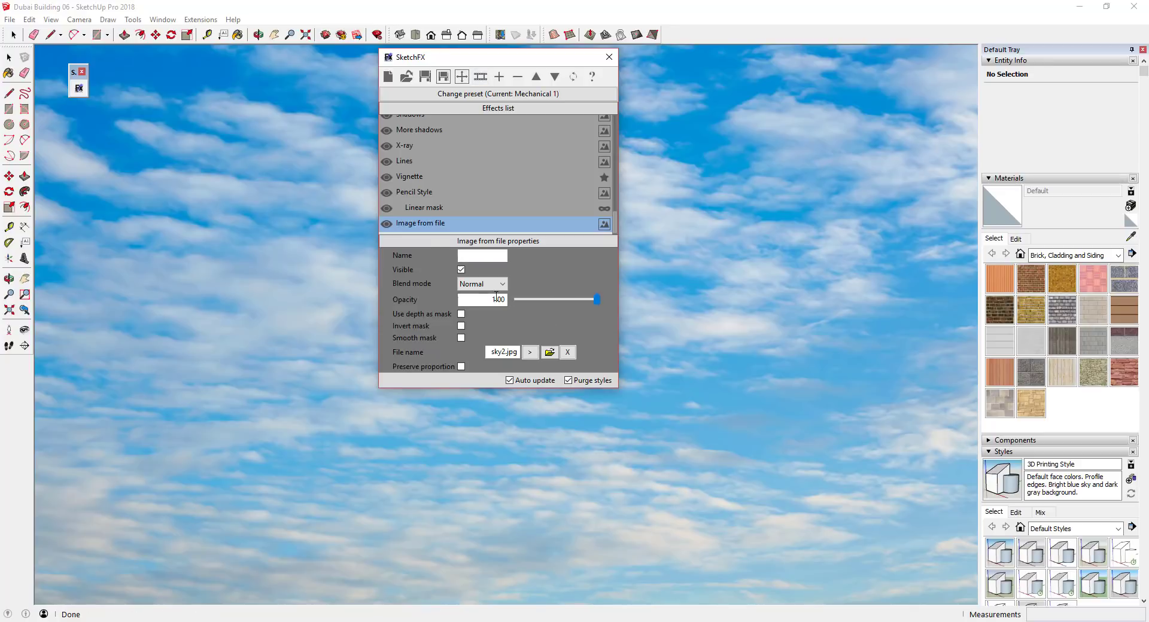
{"action": "left_click", "coordinate": [558, 300]}
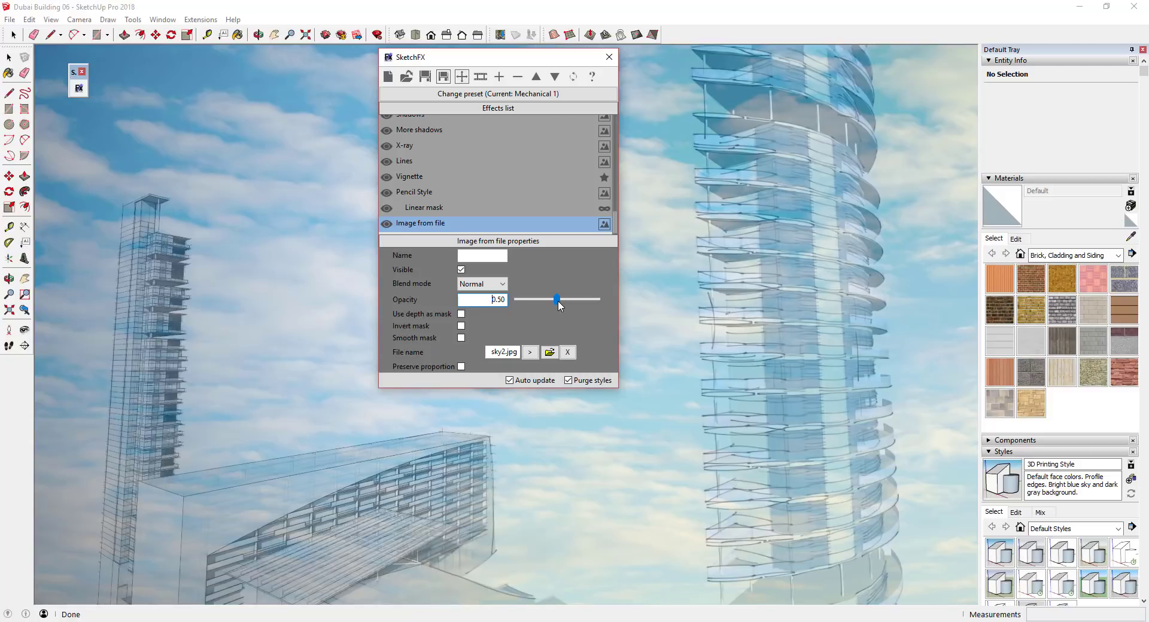
{"action": "left_click", "coordinate": [461, 315]}
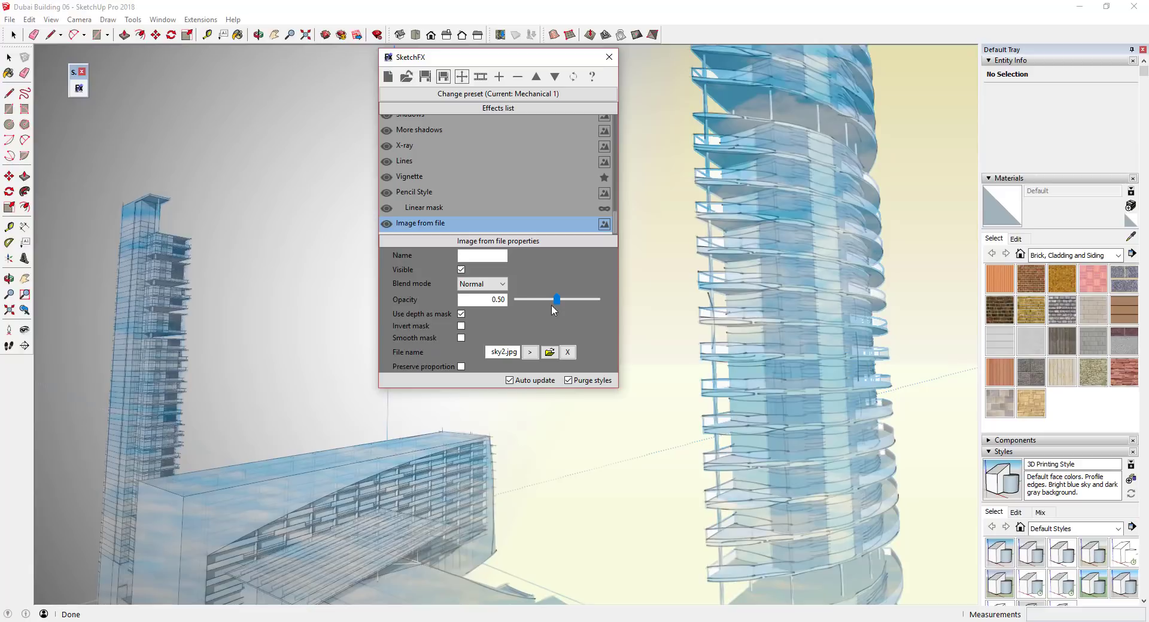
{"action": "left_click_drag", "start_coordinate": [557, 301], "coordinate": [598, 301]}
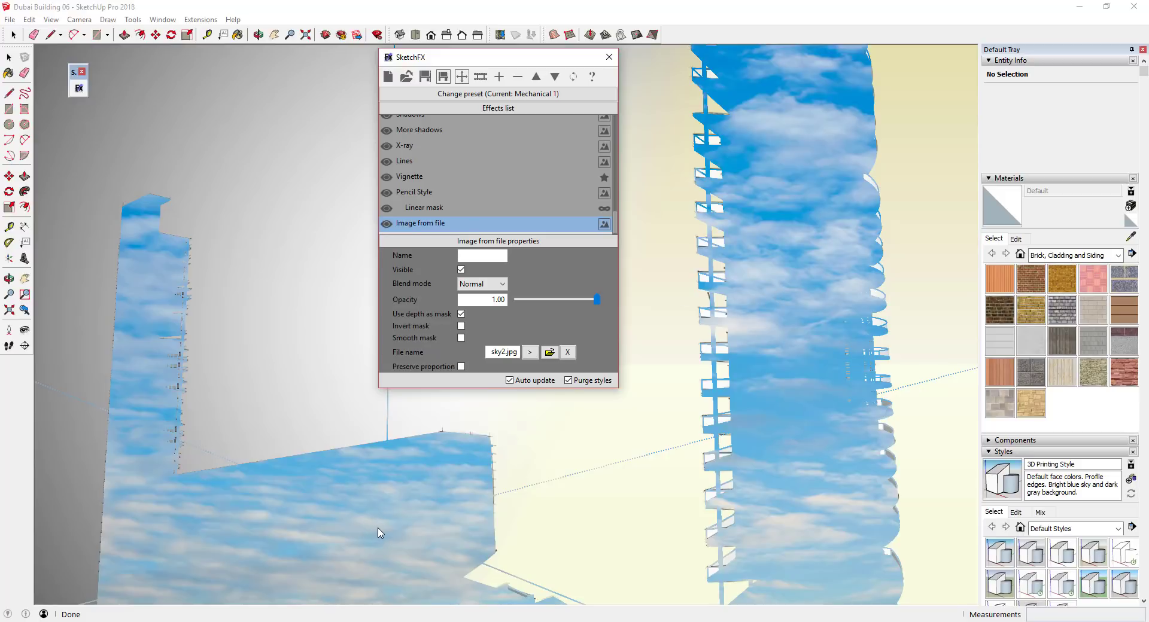
{"action": "left_click", "coordinate": [462, 328]}
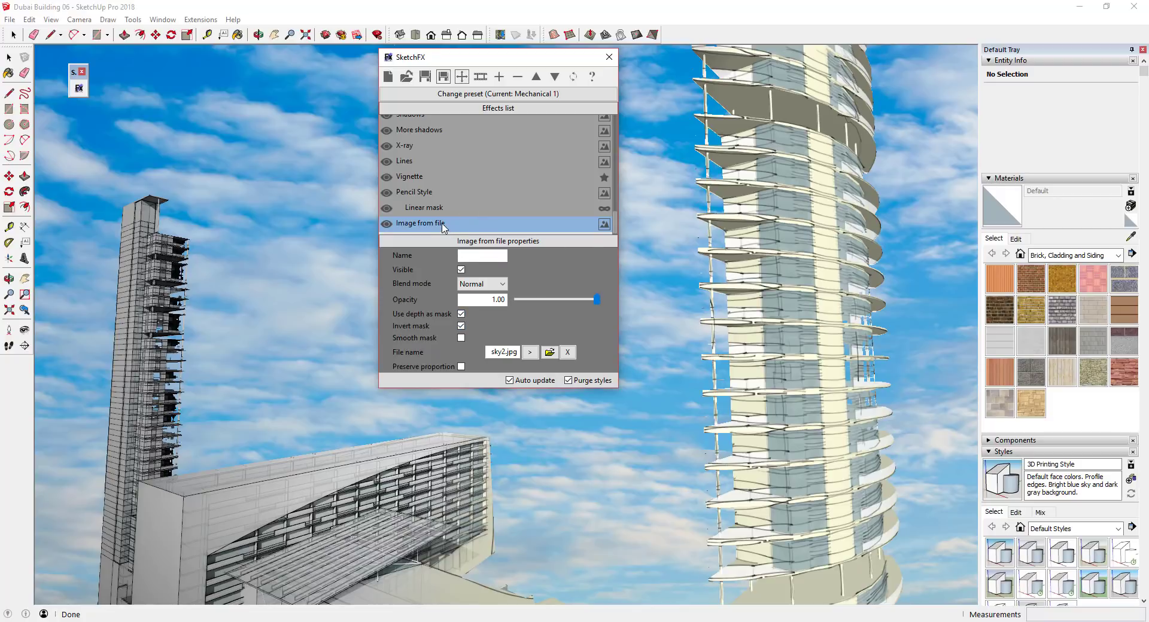
- Name the image effect 'Sky'
{"action": "left_click_drag", "start_coordinate": [473, 58], "coordinate": [416, 63]}
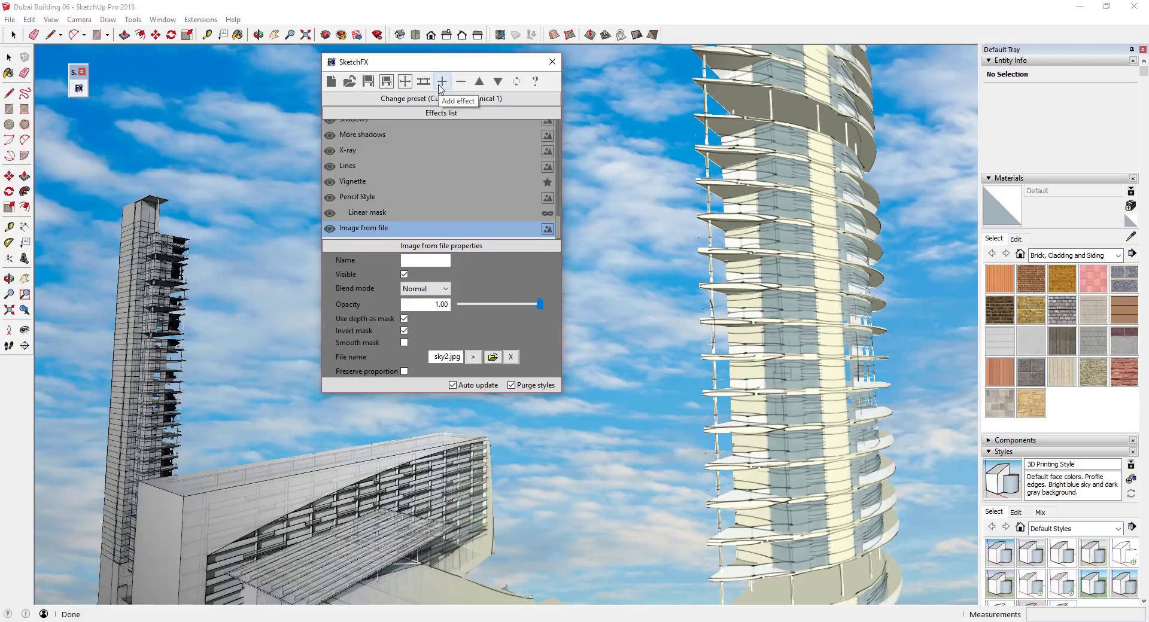
{"action": "left_click", "coordinate": [423, 260]}
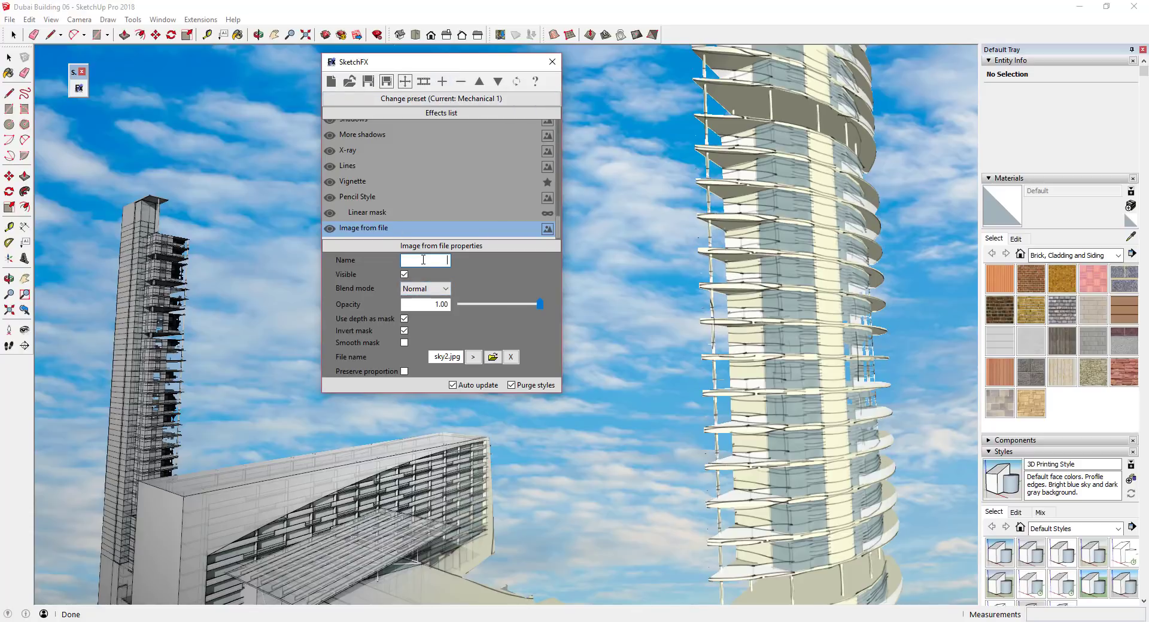
{"action": "type", "text": "Sky"}
{"action": "key", "text": "Return"}
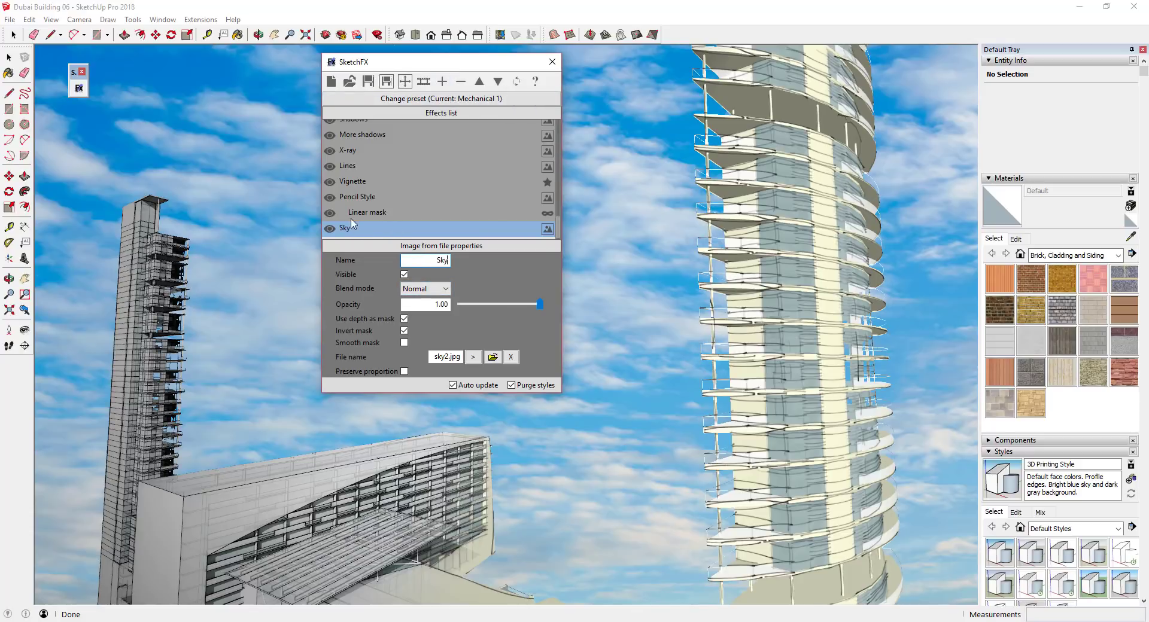
- Insert a Linear mask effect directly after the Sky image effect
{"action": "left_click", "coordinate": [442, 81]}
{"action": "left_click", "coordinate": [444, 184]}
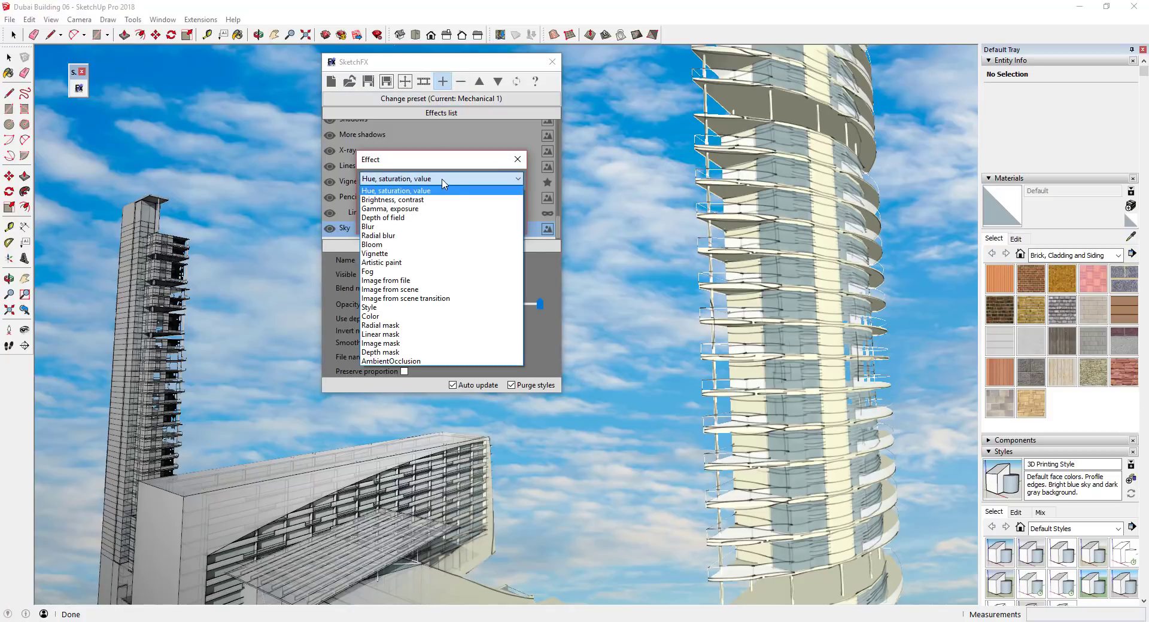
{"action": "left_click", "coordinate": [400, 334]}
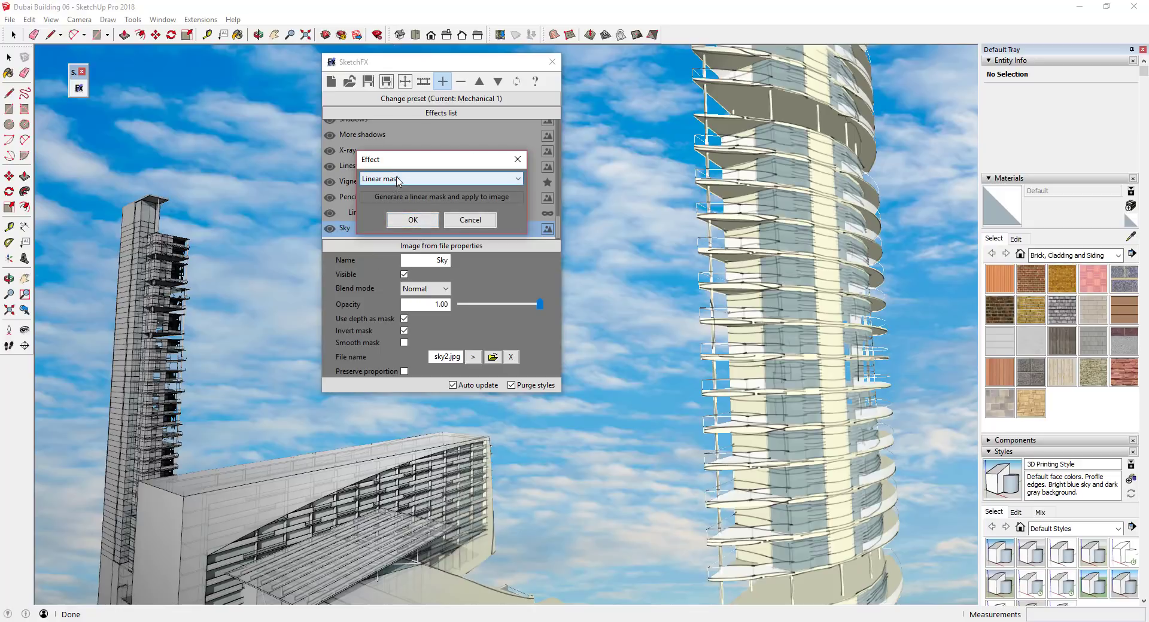
{"action": "left_click", "coordinate": [413, 220]}
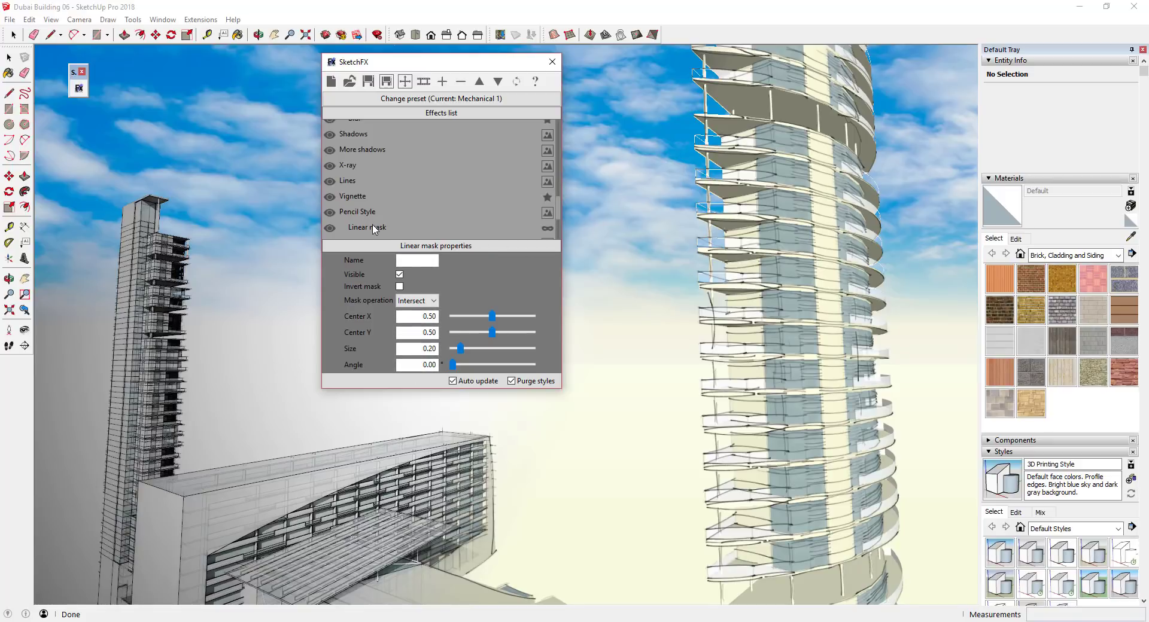
- Display the Pencil Style Linear mask settings (Center X 0.61, Angle 65)
{"action": "scroll", "coordinate": [374, 229], "scroll_direction": "down", "scroll_amount": 1}
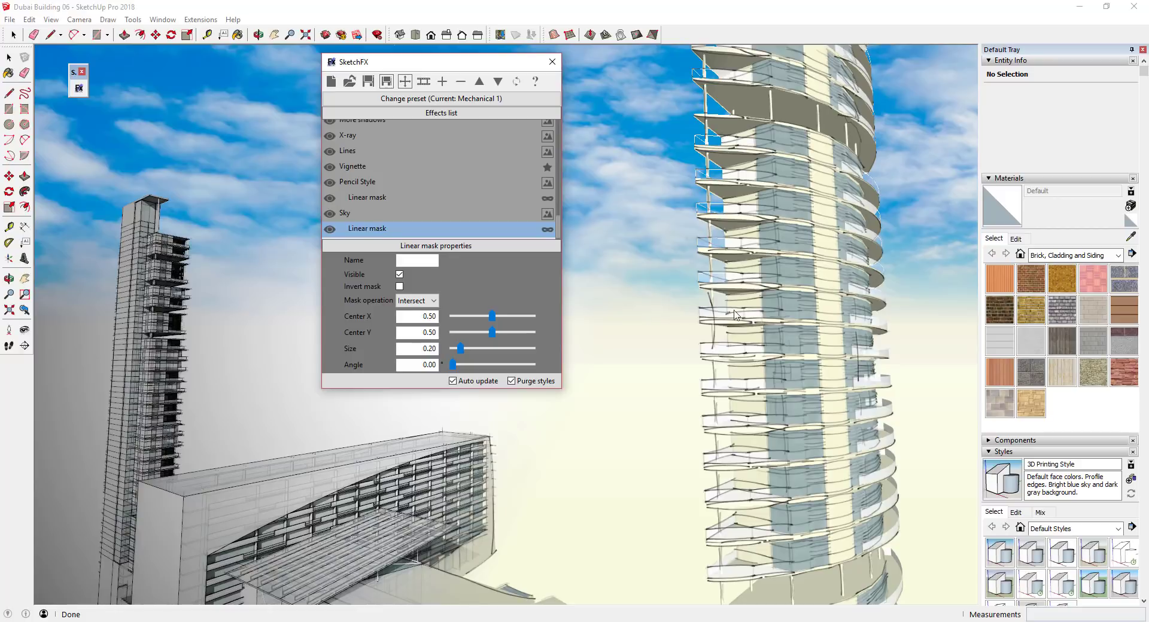
{"action": "left_click", "coordinate": [383, 229]}
{"action": "left_click", "coordinate": [375, 200]}
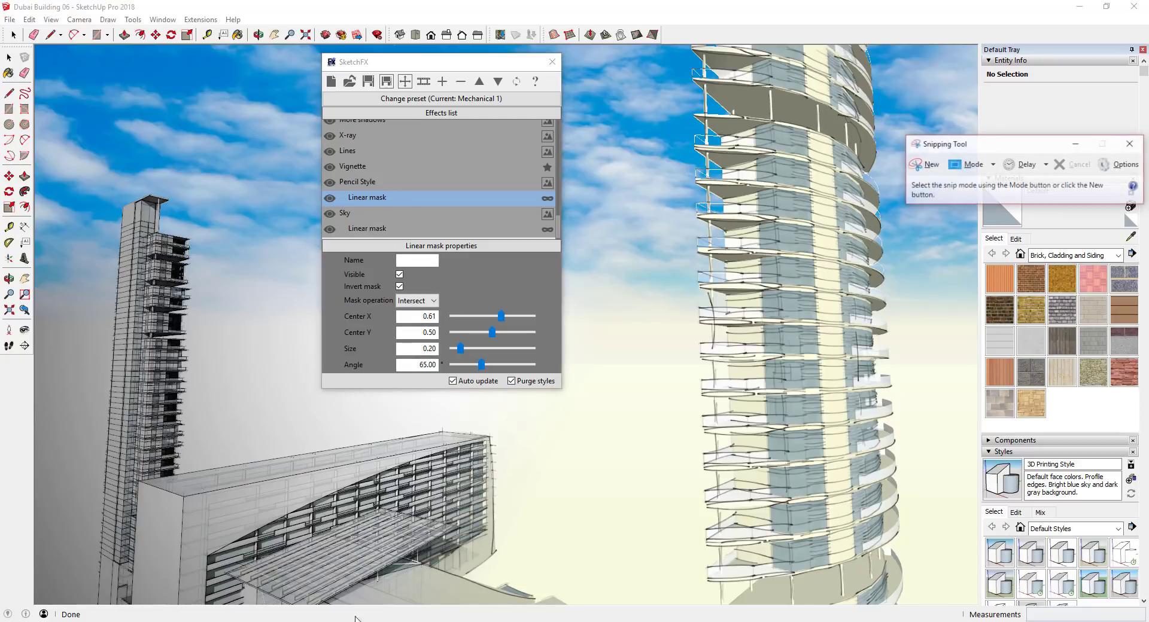
- Snip the Pencil Style Linear mask settings and place the snip to the right
{"action": "left_click", "coordinate": [927, 164]}
{"action": "left_click_drag", "start_coordinate": [310, 227], "coordinate": [583, 407]}
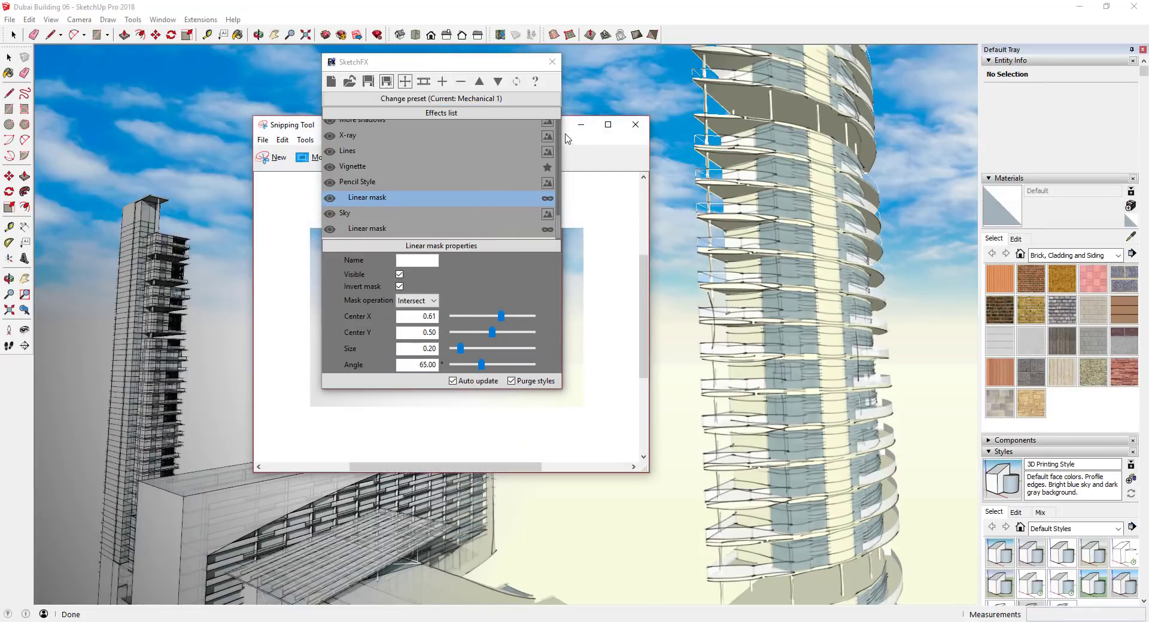
{"action": "mouse_move", "coordinate": [301, 126]}
{"action": "left_mouse_down"}
{"action": "mouse_move", "coordinate": [460, 140]}
{"action": "mouse_move", "coordinate": [623, 103]}
{"action": "mouse_move", "coordinate": [623, 90]}
{"action": "left_mouse_up"}
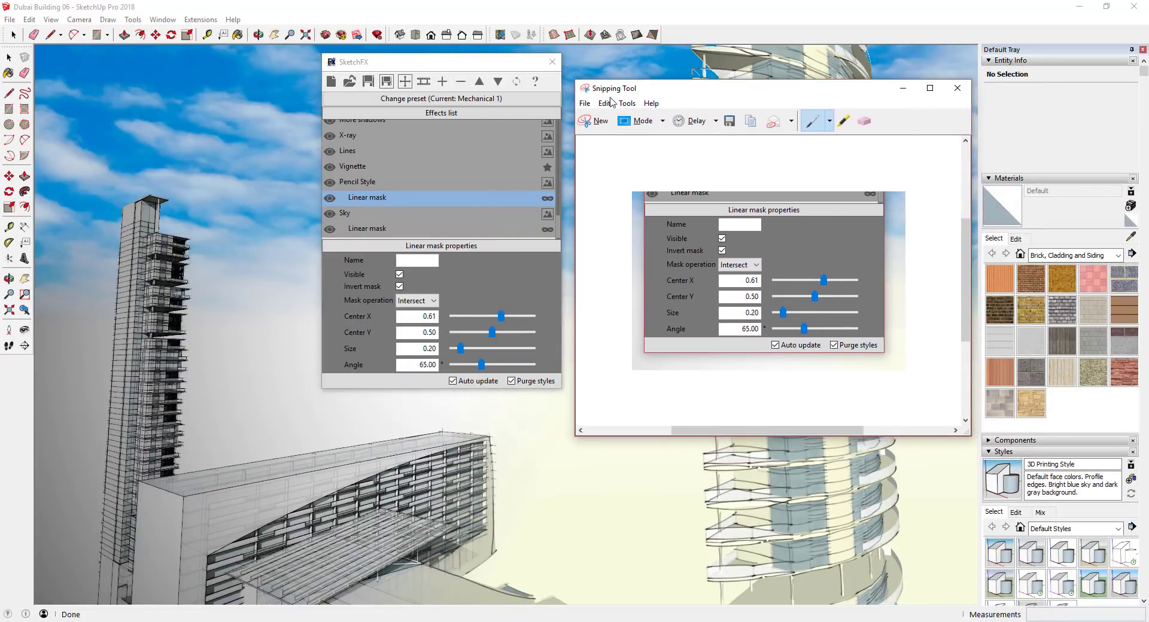
{"action": "left_click", "coordinate": [370, 229]}
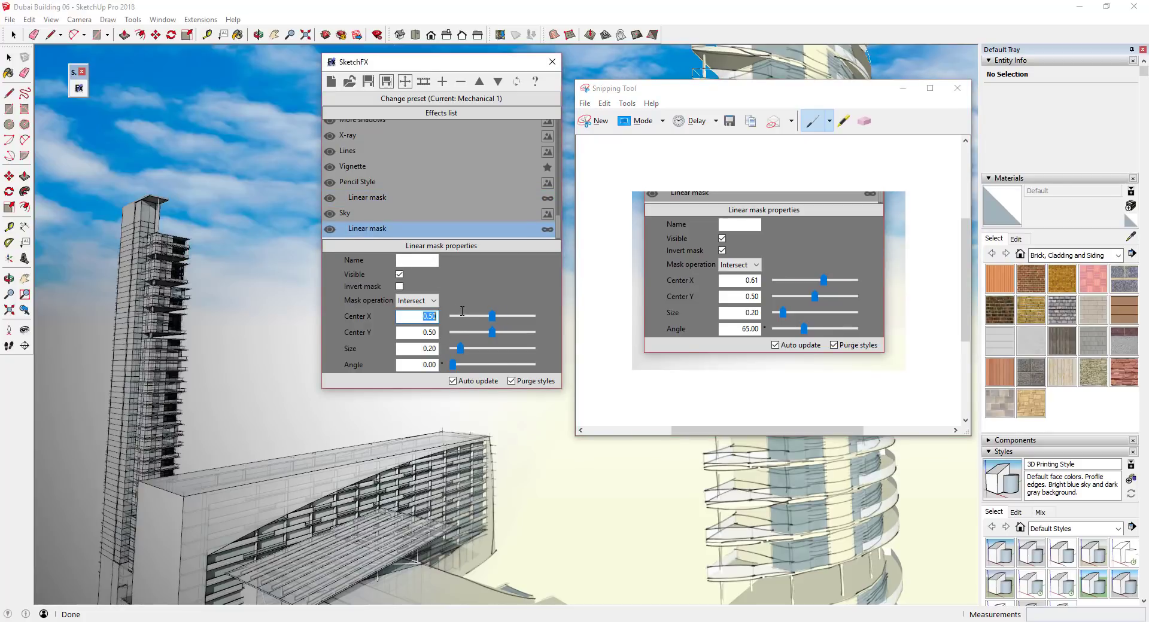
- Give the Sky's linear mask Center X 0.61 and Angle 65, then close the snip unsaved
{"action": "type", "text": ".61"}
{"action": "key", "text": "Return"}
{"action": "double_click", "coordinate": [422, 364]}
{"action": "type", "text": "65"}
{"action": "key", "text": "Return"}
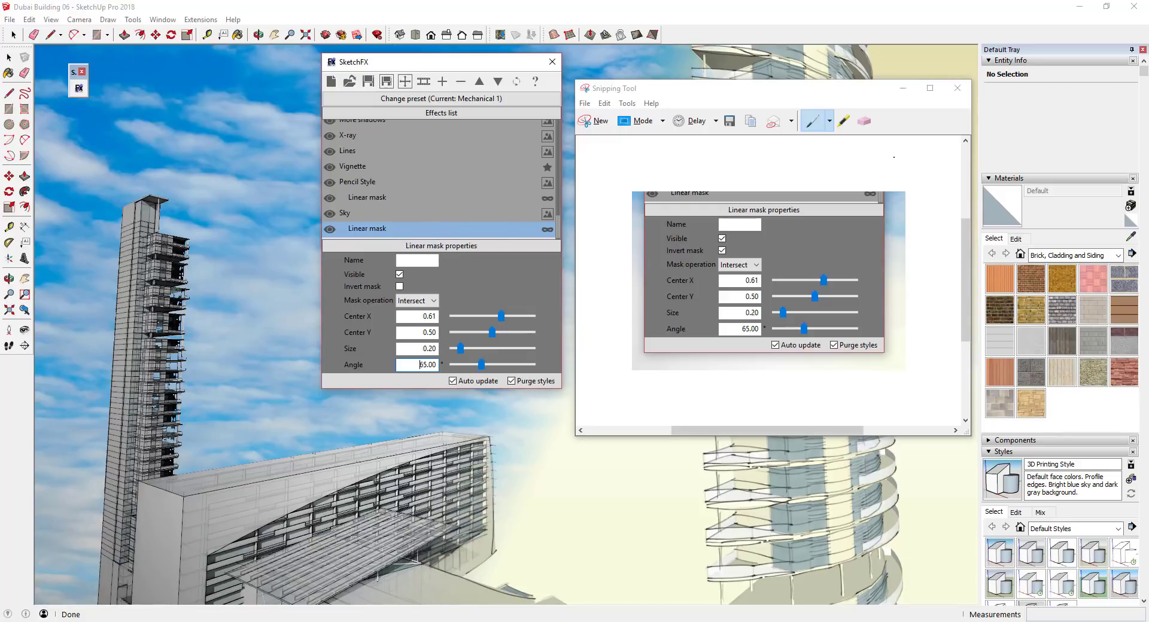
{"action": "left_click", "coordinate": [957, 88]}
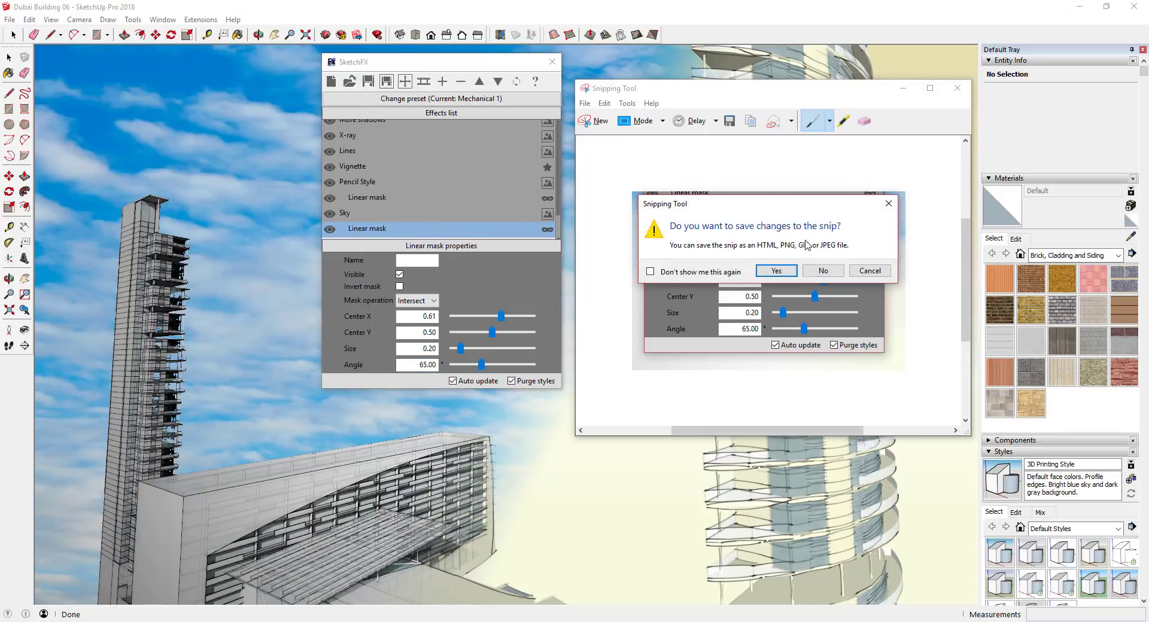
{"action": "left_click", "coordinate": [820, 271]}
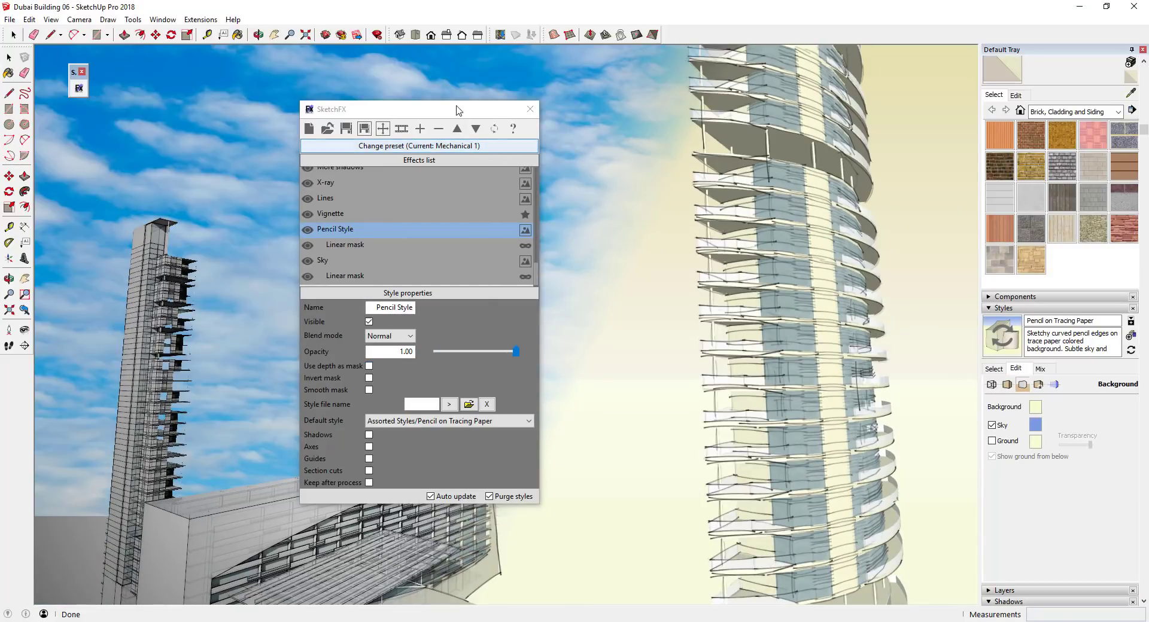
- Change the Pencil Style to Assorted Styles/Blueprint after previewing Generic CAD
{"action": "left_click_drag", "start_coordinate": [456, 109], "coordinate": [309, 99]}
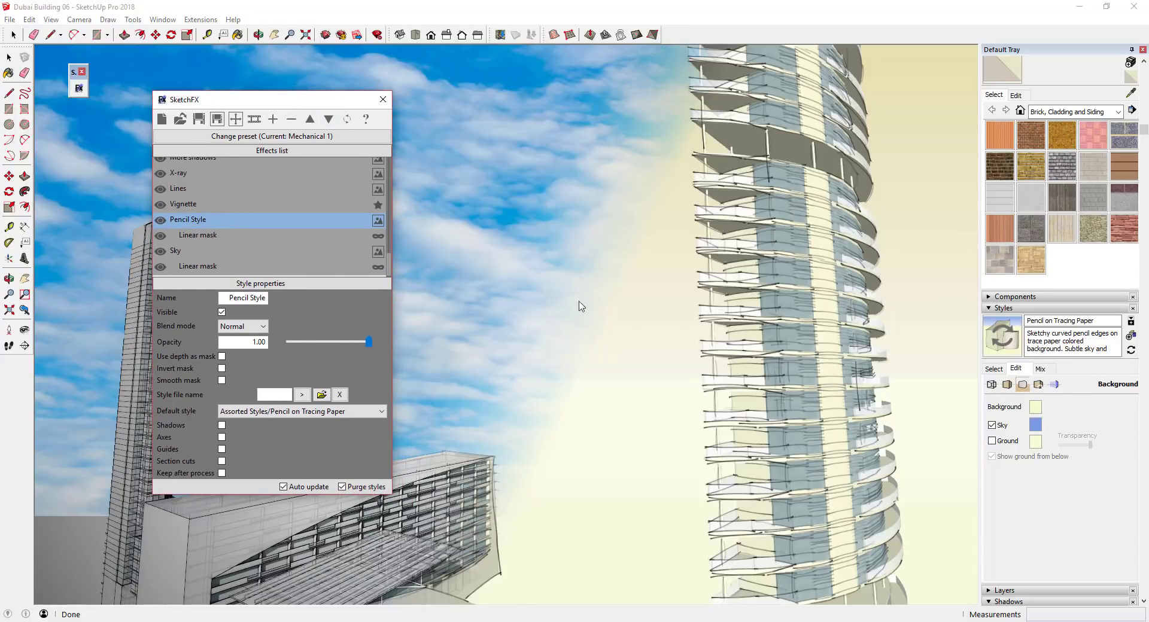
{"action": "left_click_drag", "start_coordinate": [270, 95], "coordinate": [411, 124]}
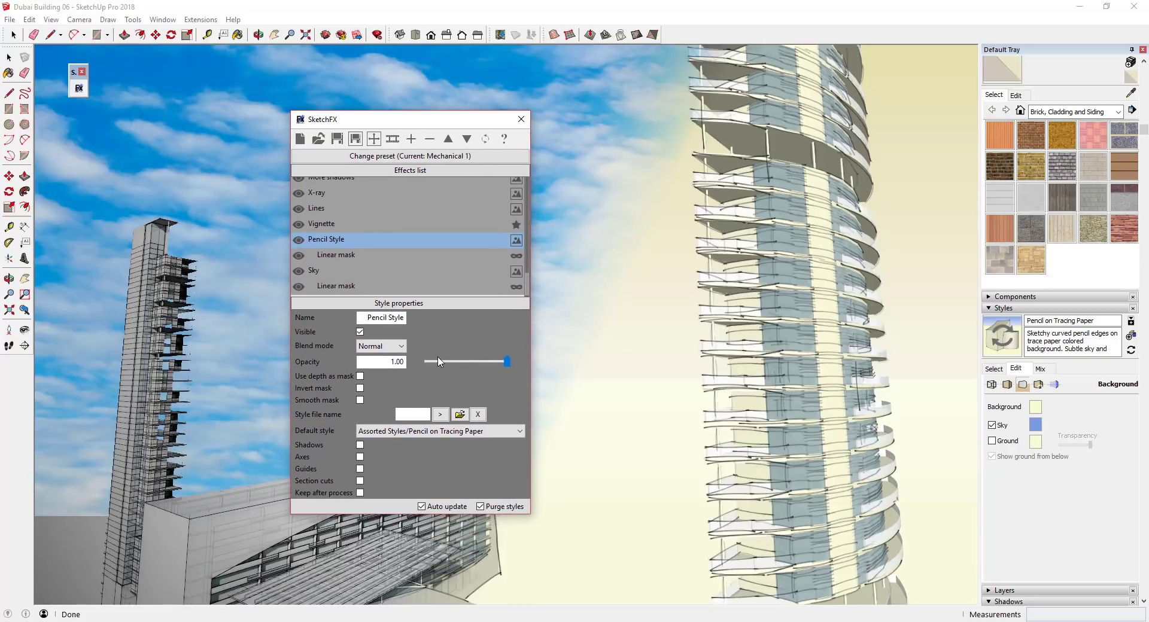
{"action": "left_click", "coordinate": [519, 432]}
{"action": "scroll", "coordinate": [455, 216], "scroll_direction": "up", "scroll_amount": 3}
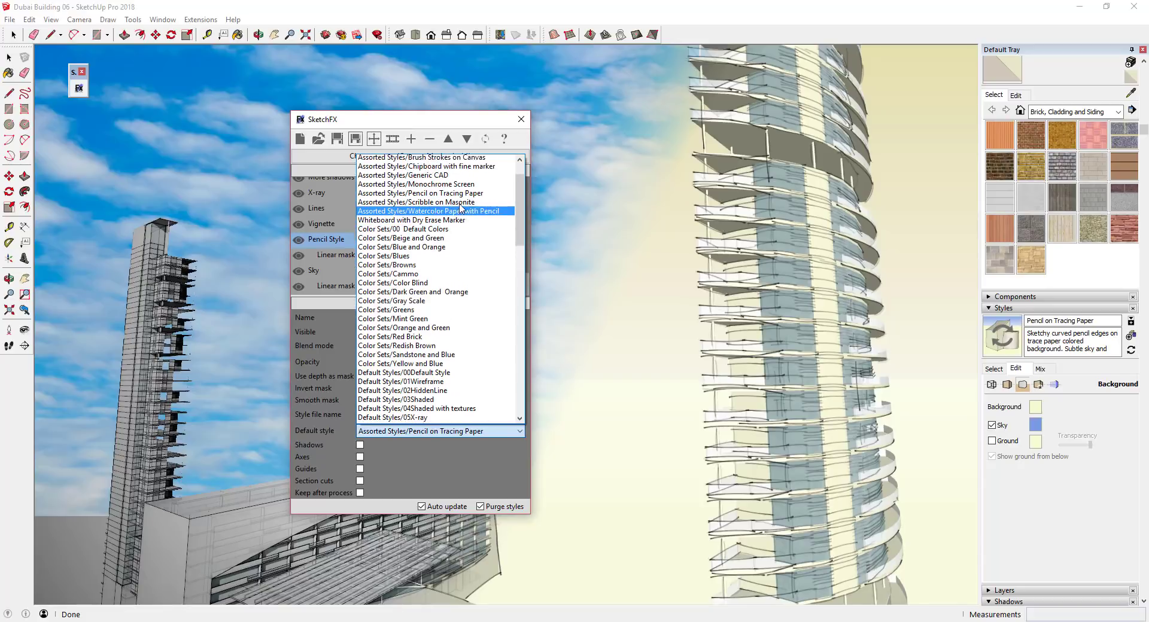
{"action": "left_click", "coordinate": [452, 229]}
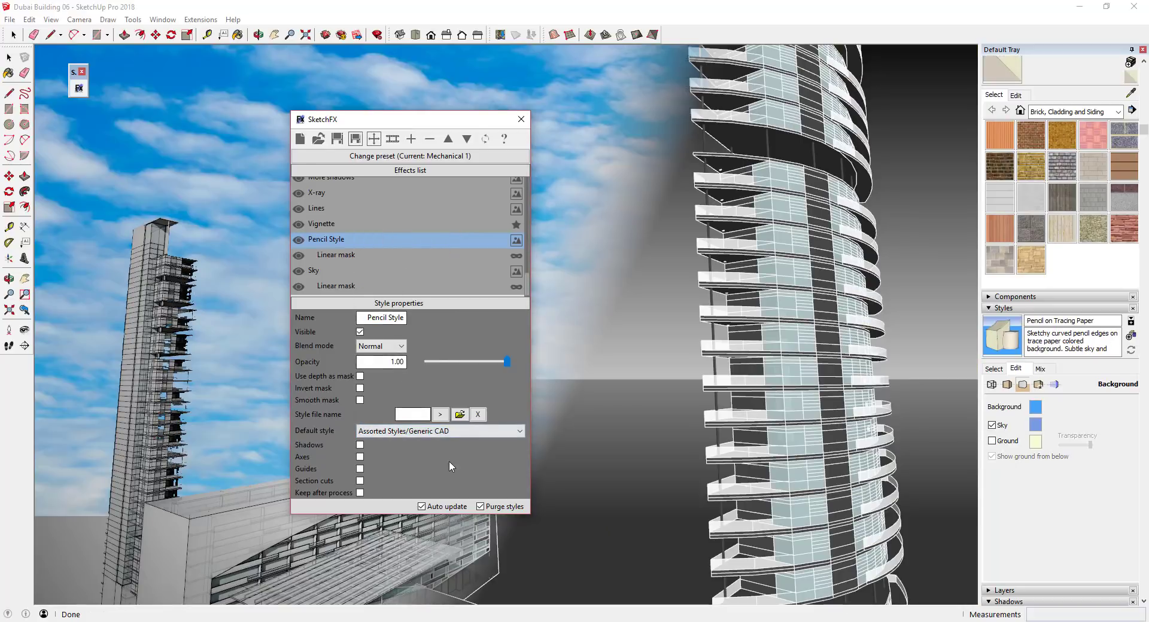
{"action": "left_click", "coordinate": [455, 431]}
{"action": "scroll", "coordinate": [416, 275], "scroll_direction": "up", "scroll_amount": 3}
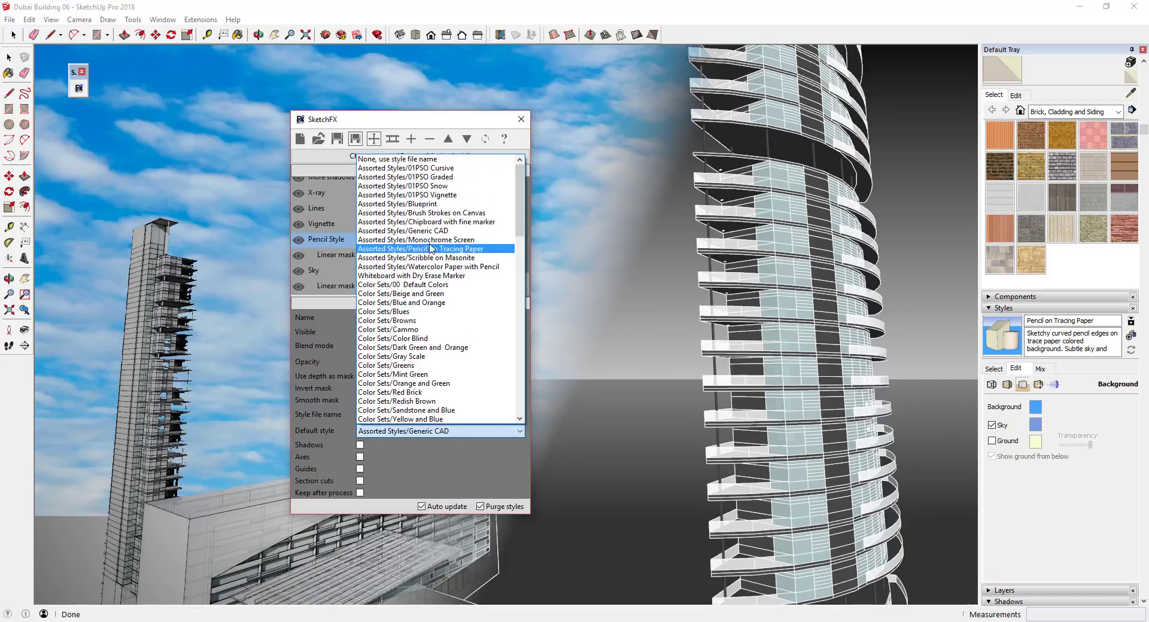
{"action": "left_click", "coordinate": [422, 204]}
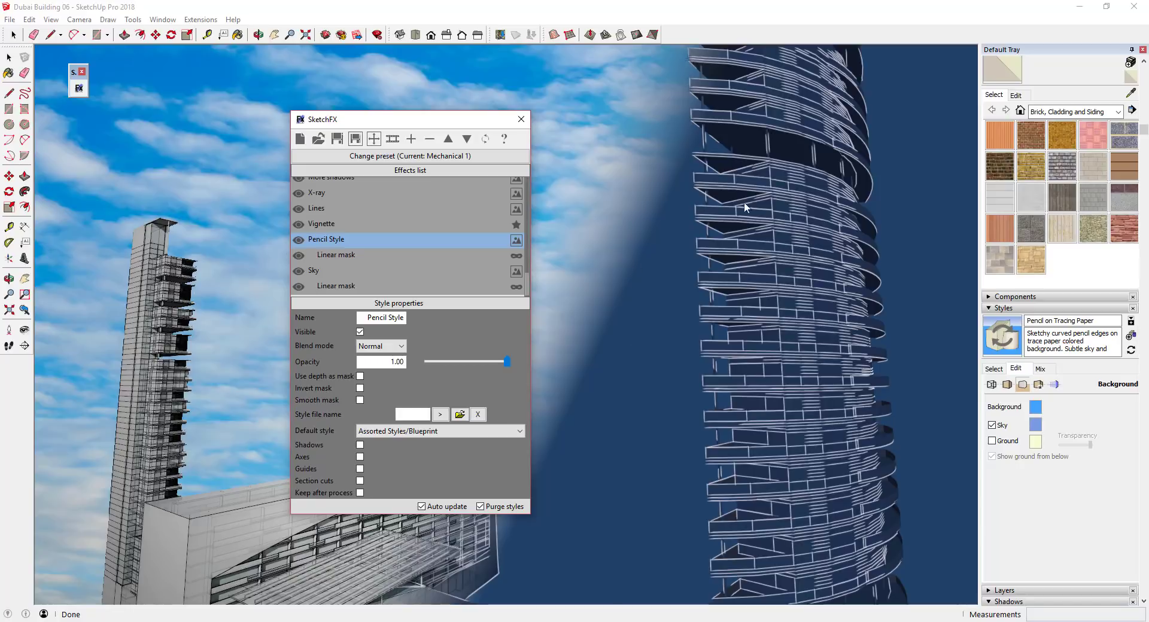
{"action": "left_click", "coordinate": [383, 347]}
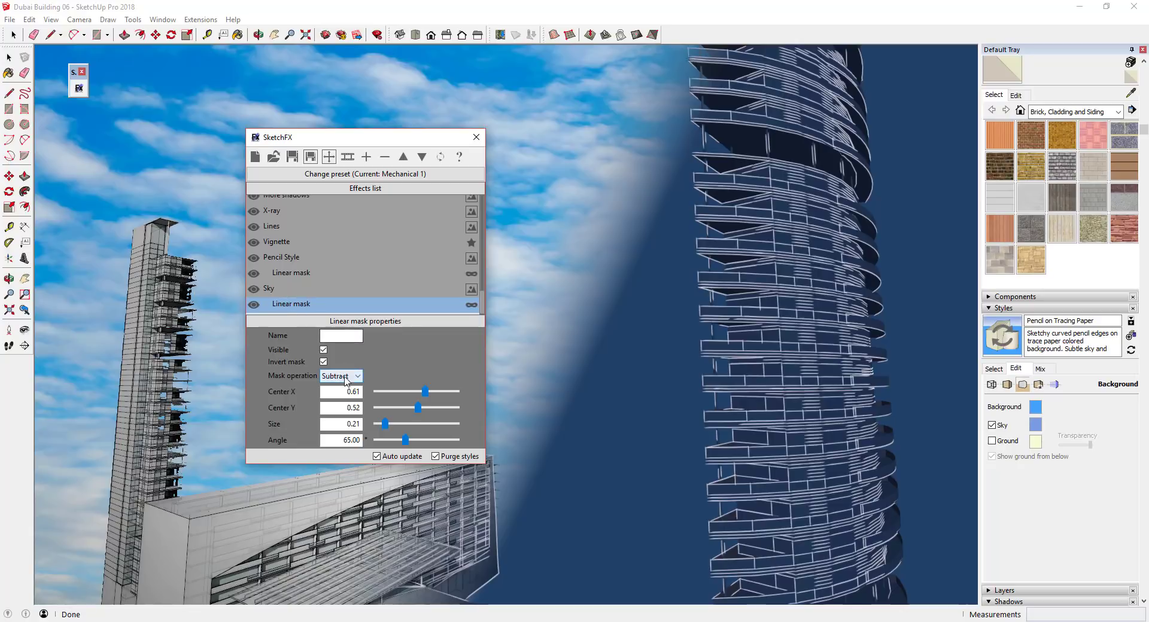
- Try Overlay and then Multiply blend modes on the Sky image effect
{"action": "left_click", "coordinate": [277, 290]}
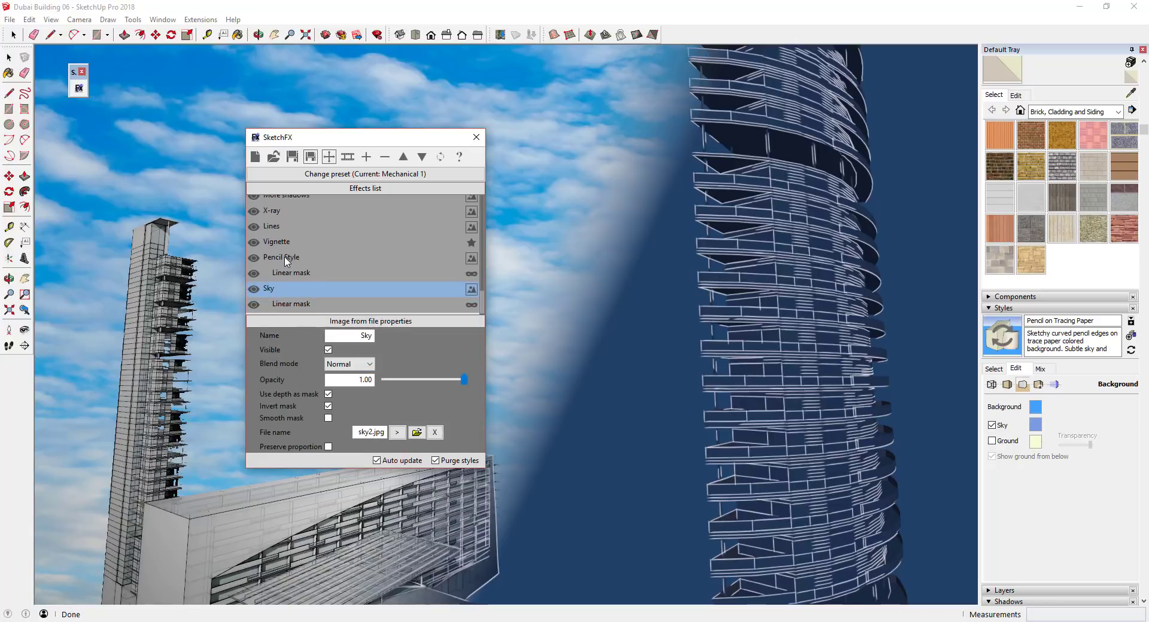
{"action": "left_click", "coordinate": [287, 260]}
{"action": "left_click", "coordinate": [286, 291]}
{"action": "left_click", "coordinate": [373, 365]}
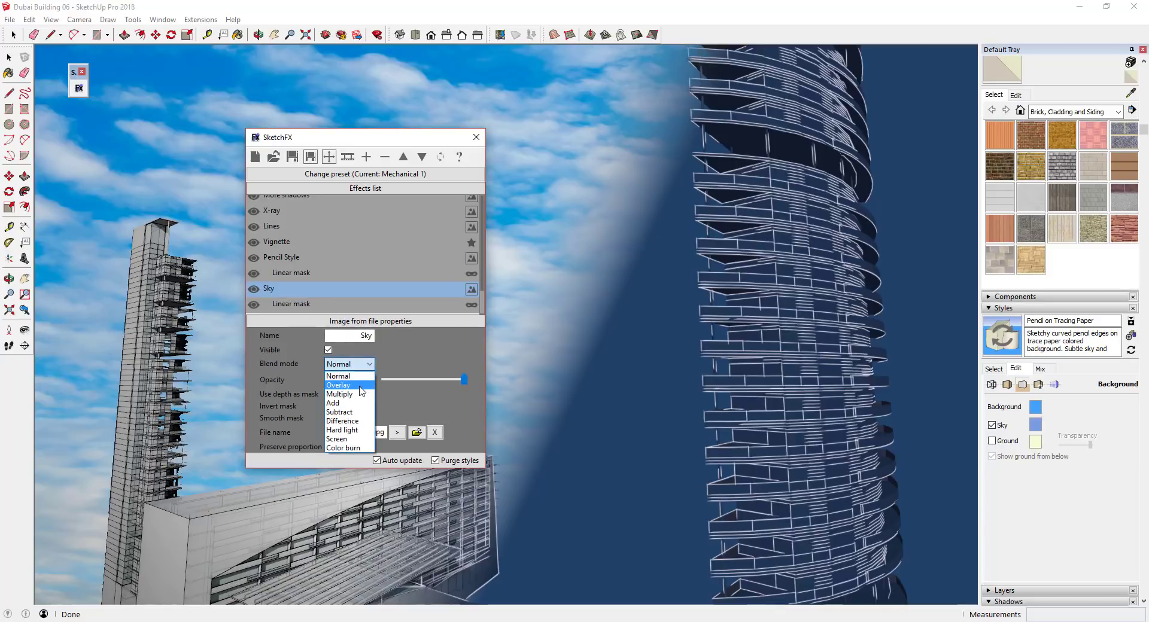
{"action": "left_click", "coordinate": [350, 386]}
{"action": "left_click", "coordinate": [370, 364]}
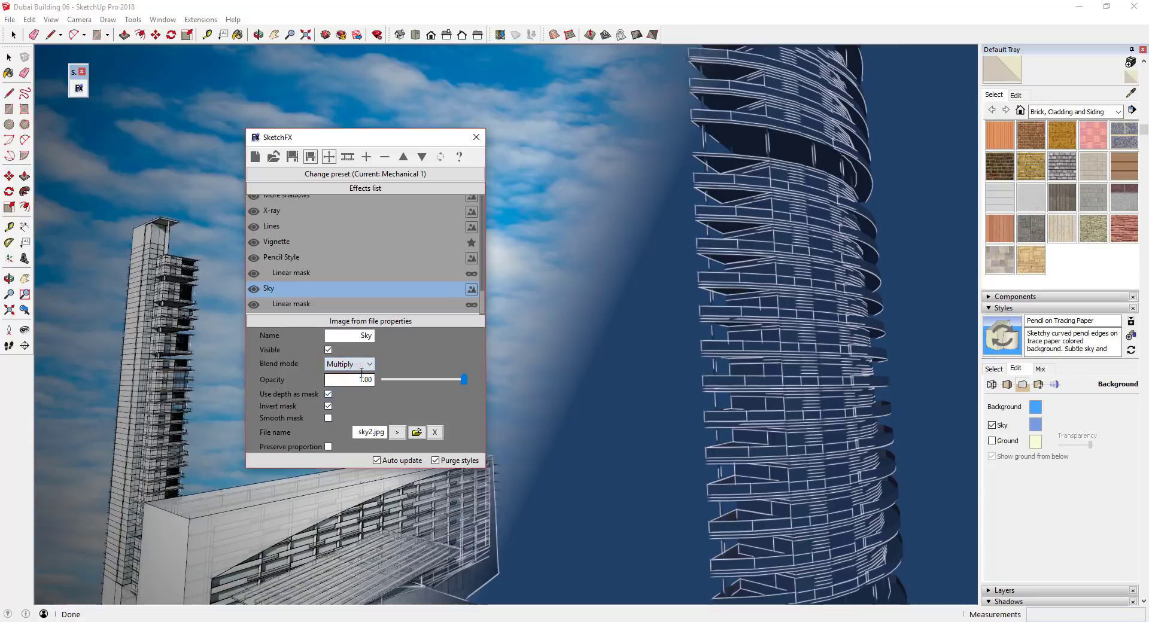
{"action": "left_click", "coordinate": [361, 395]}
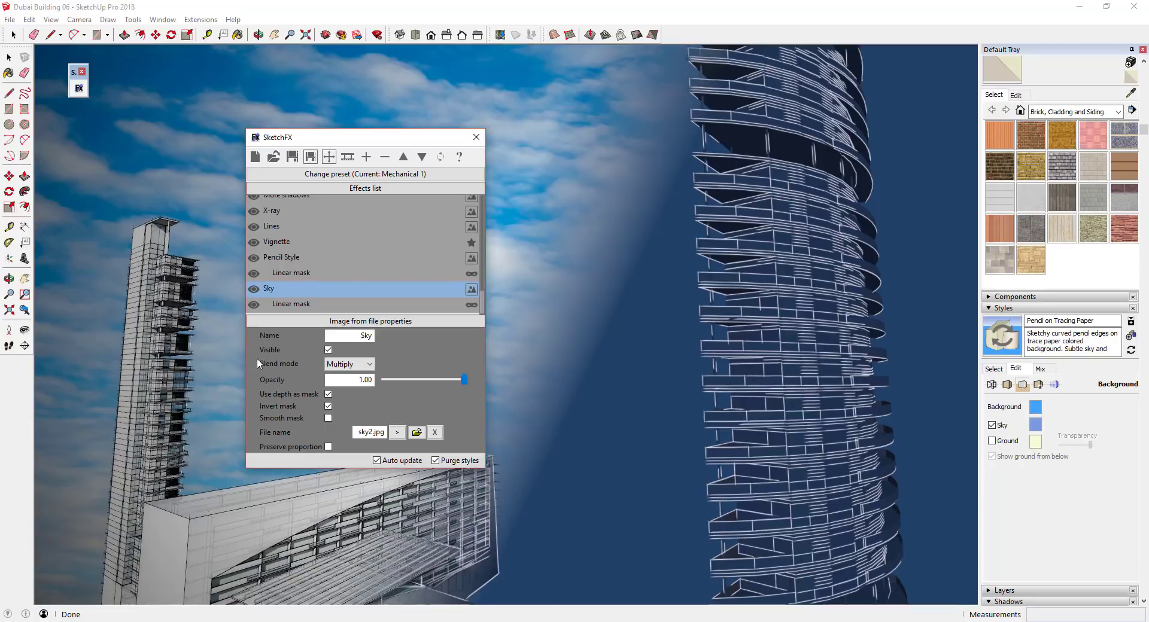
- Compare Normal against Multiply blending for Sky, leaving it on Multiply
{"action": "left_click", "coordinate": [359, 364]}
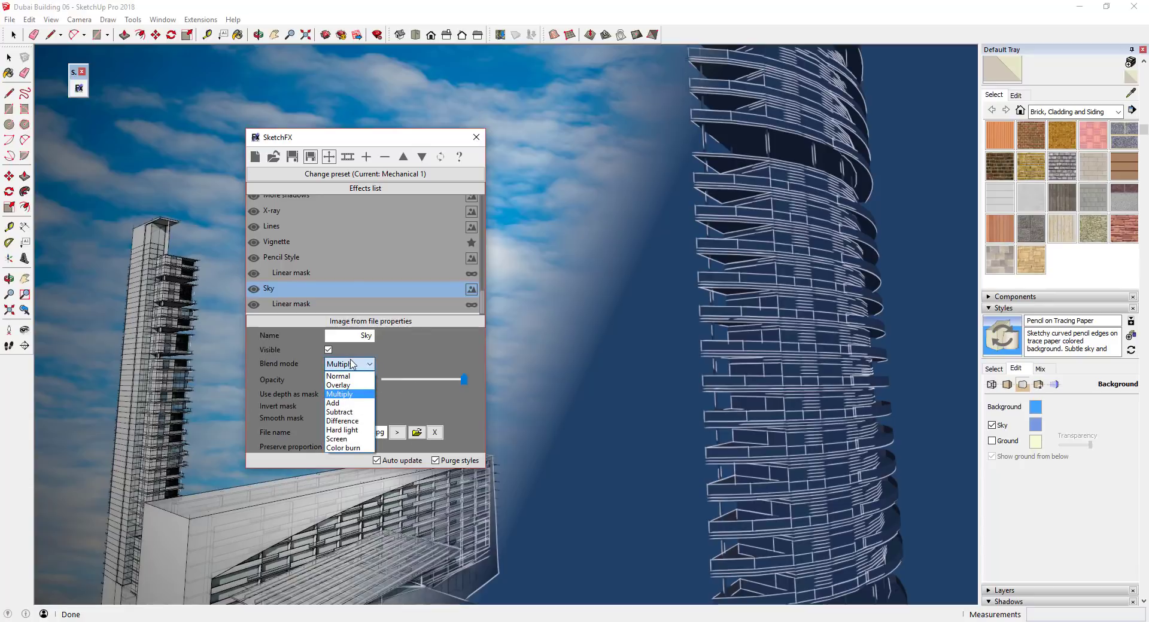
{"action": "left_click", "coordinate": [346, 379]}
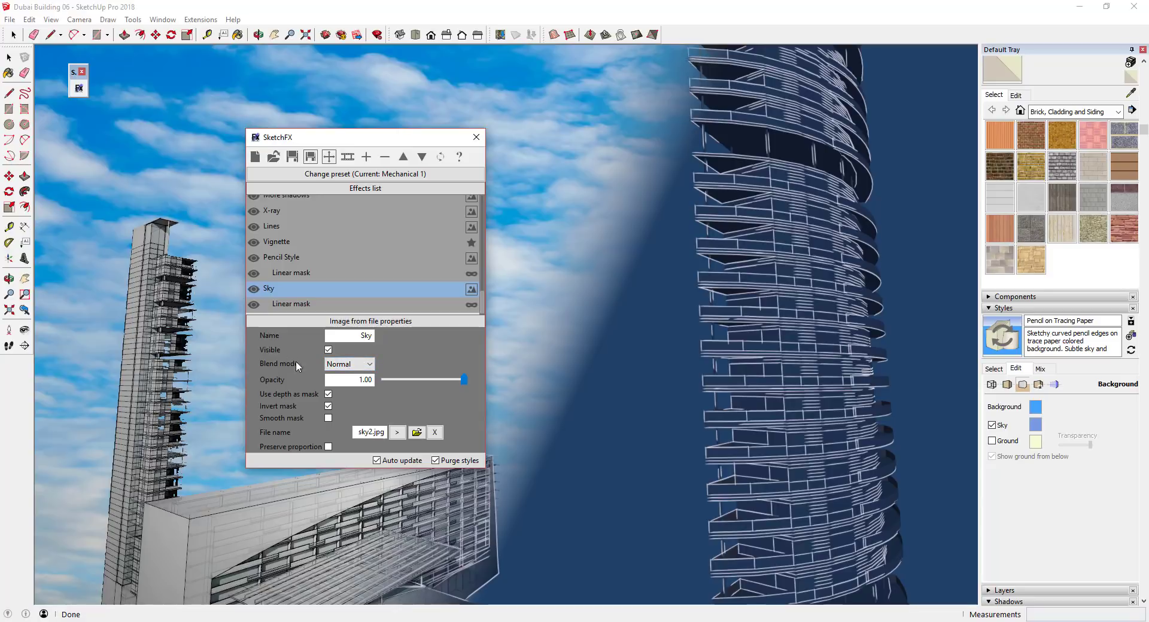
{"action": "left_click", "coordinate": [367, 370]}
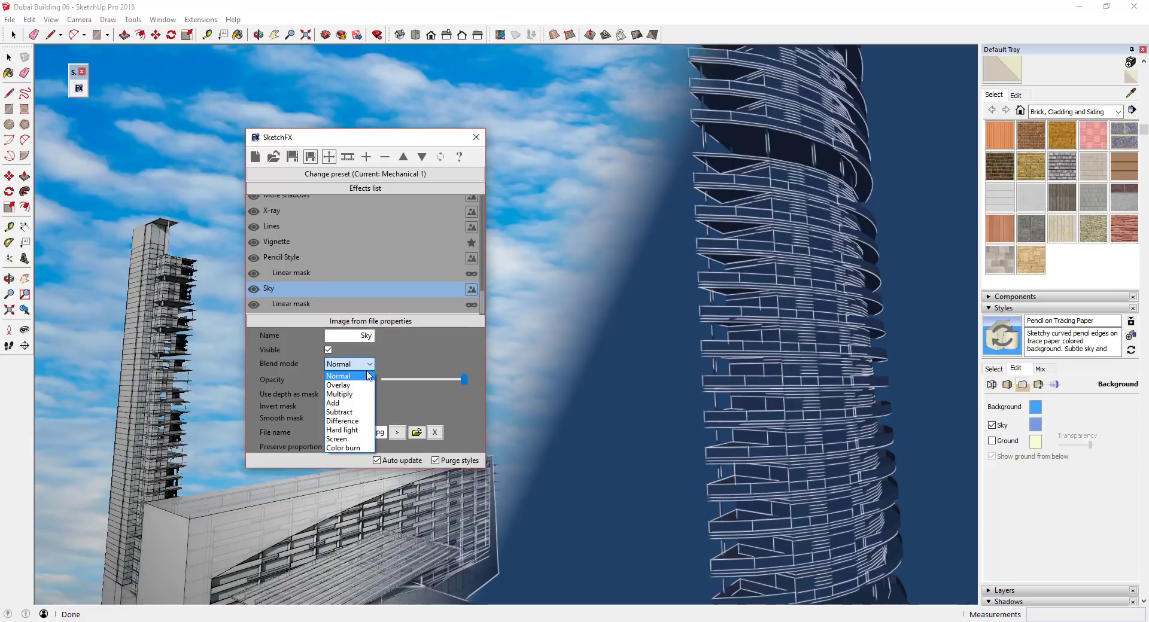
{"action": "left_click", "coordinate": [361, 397]}
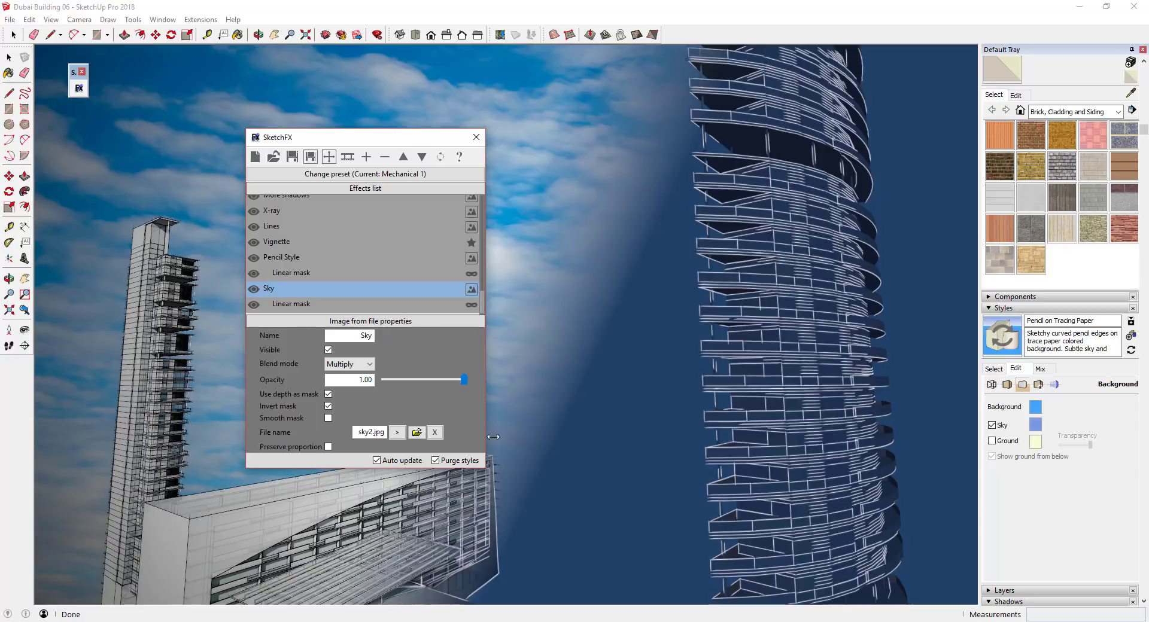
{"action": "left_click", "coordinate": [349, 364]}
{"action": "left_click", "coordinate": [345, 376]}
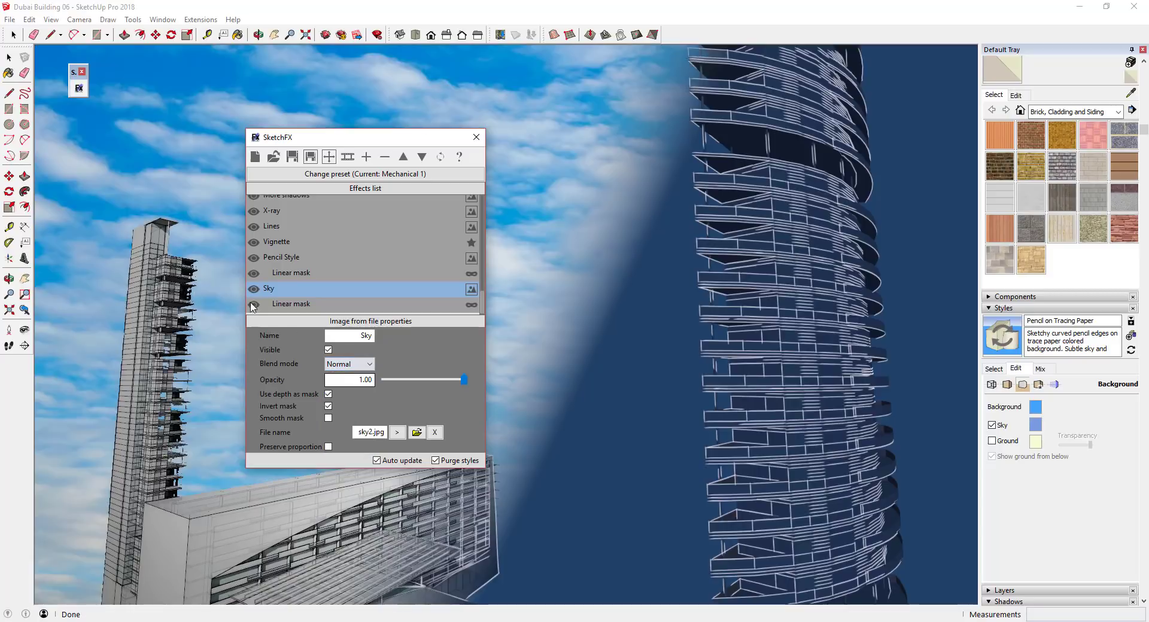
{"action": "left_click", "coordinate": [347, 364]}
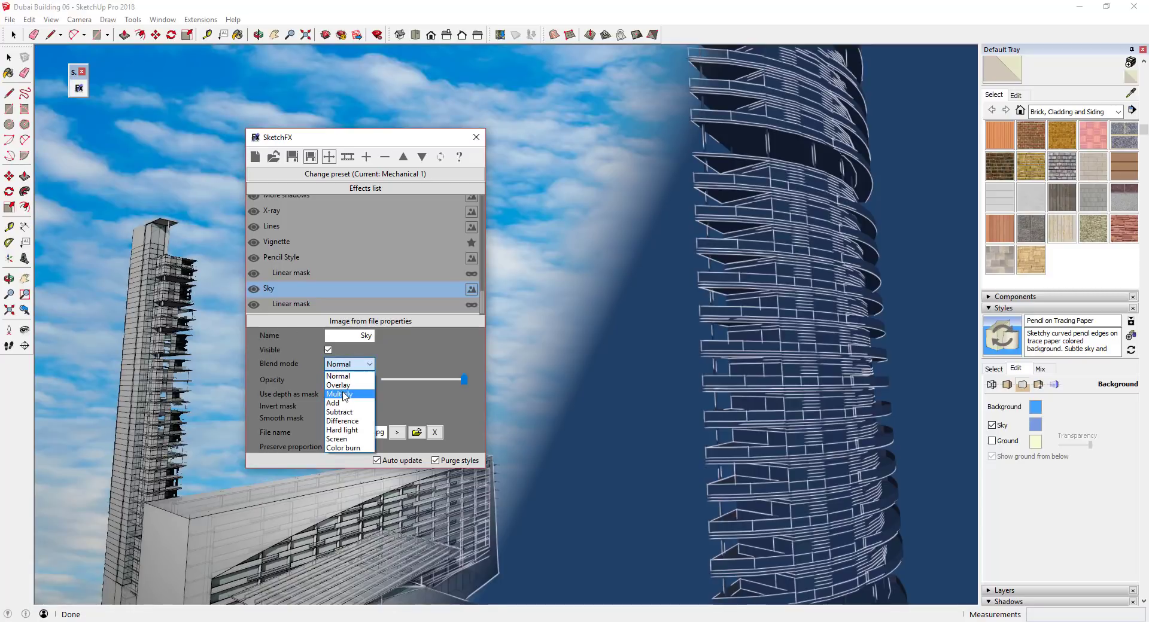
{"action": "left_click", "coordinate": [344, 395]}
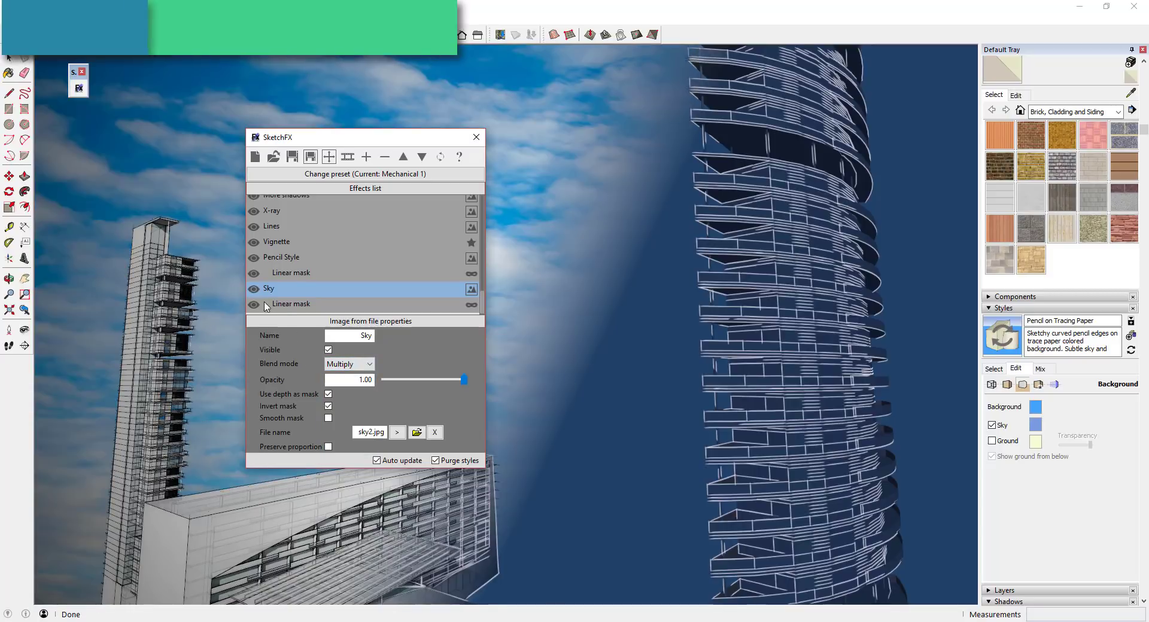
{"action": "mouse_move", "coordinate": [405, 139]}
{"action": "left_mouse_down"}
{"action": "mouse_move", "coordinate": [877, 282]}
{"action": "mouse_move", "coordinate": [867, 177]}
{"action": "mouse_move", "coordinate": [677, 109]}
{"action": "left_mouse_up"}
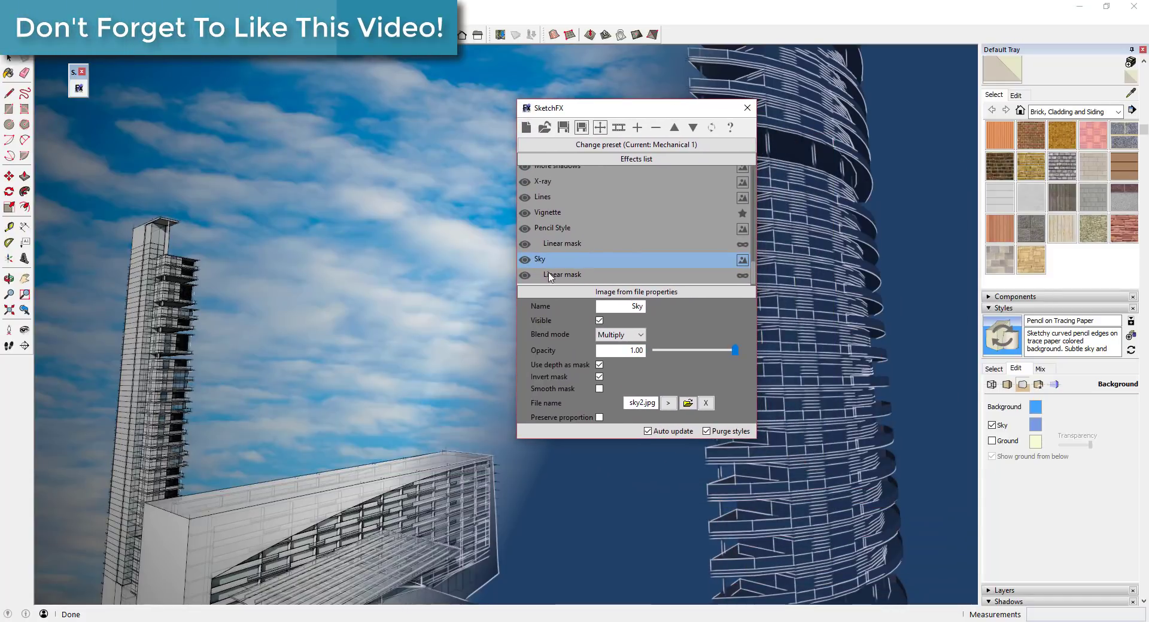
{"action": "left_click", "coordinate": [638, 128]}
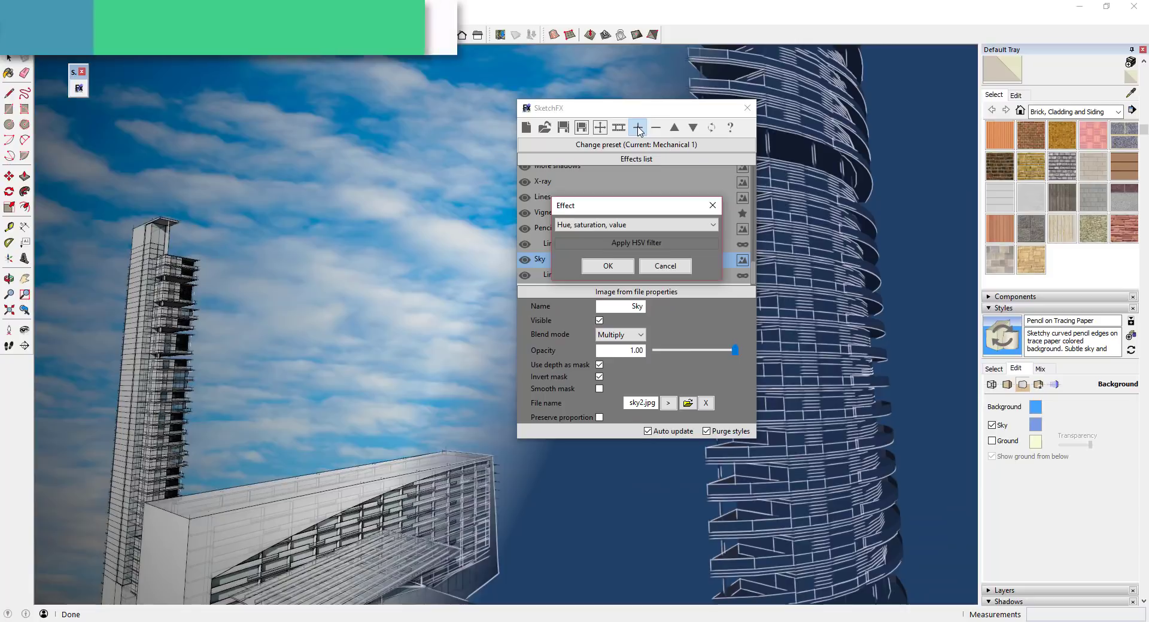
- Add a Brightness, contrast effect to the end of the SketchFX stack
{"action": "left_click", "coordinate": [588, 227]}
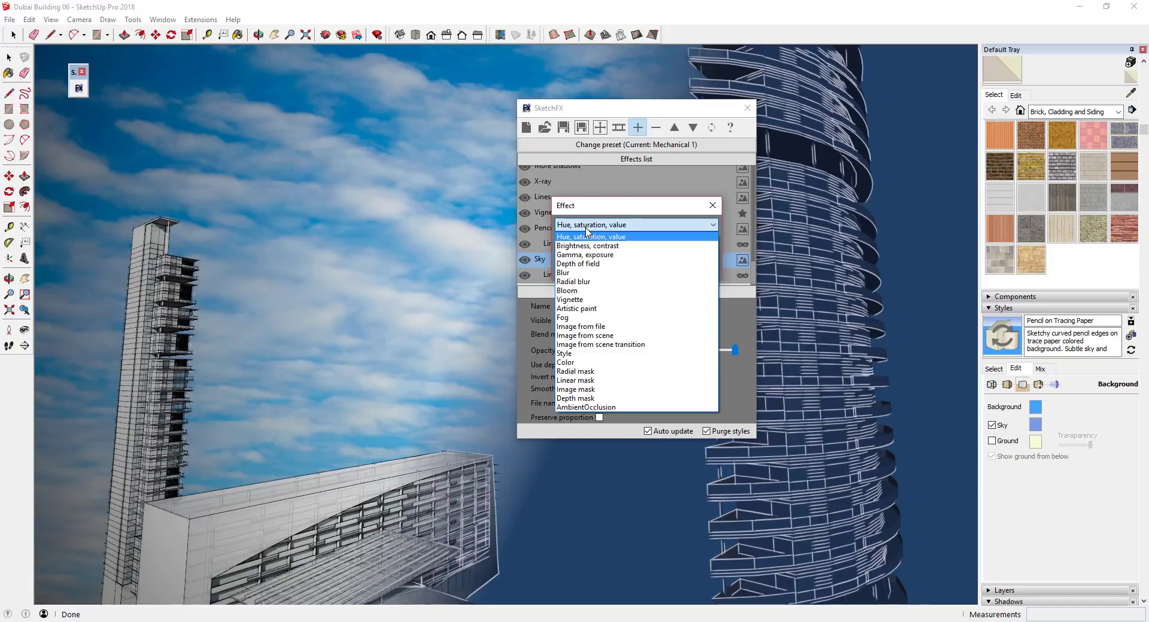
{"action": "left_click", "coordinate": [601, 245]}
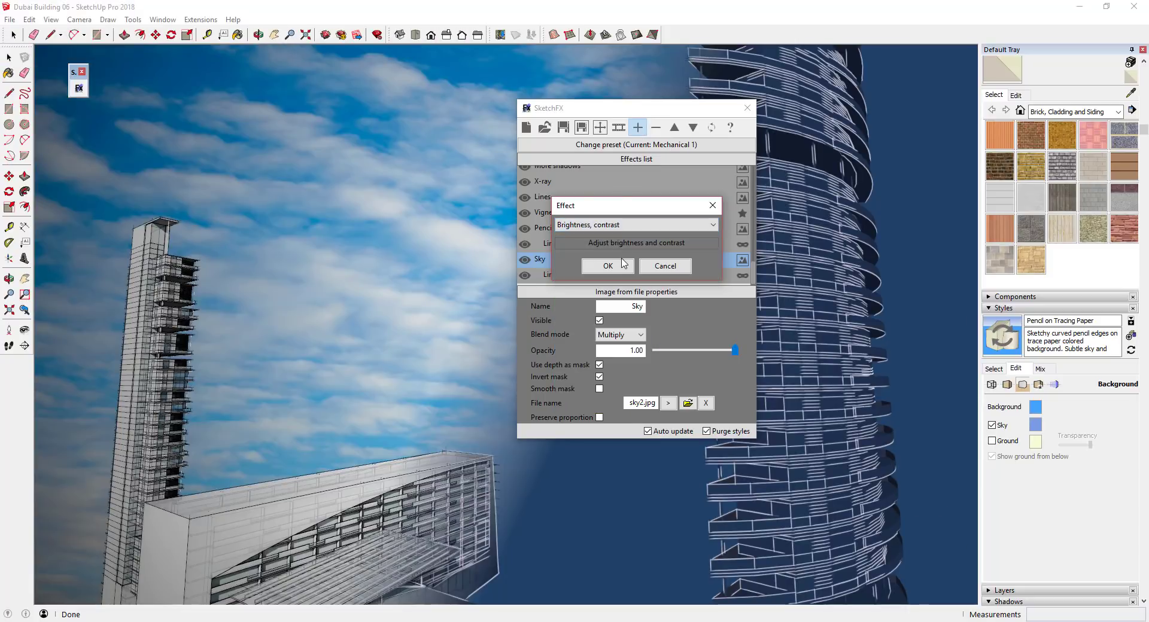
{"action": "left_click", "coordinate": [609, 267]}
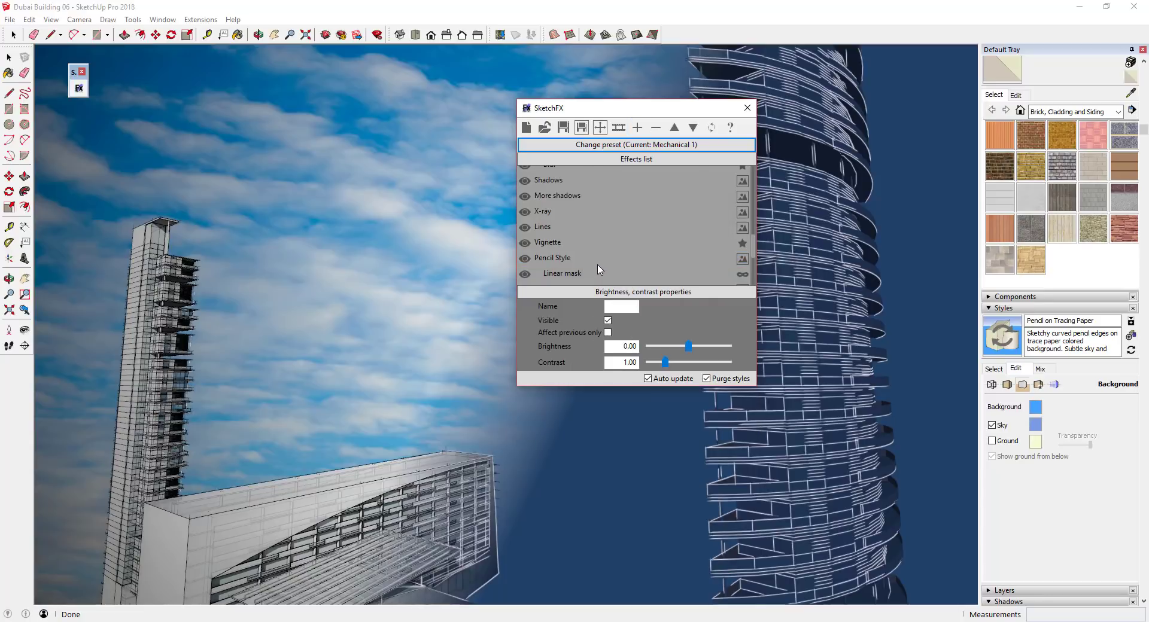
- Set Brightness 5.00 and Contrast 1.35 affecting previous only, then re-render
{"action": "scroll", "coordinate": [601, 236], "scroll_direction": "down", "scroll_amount": 1}
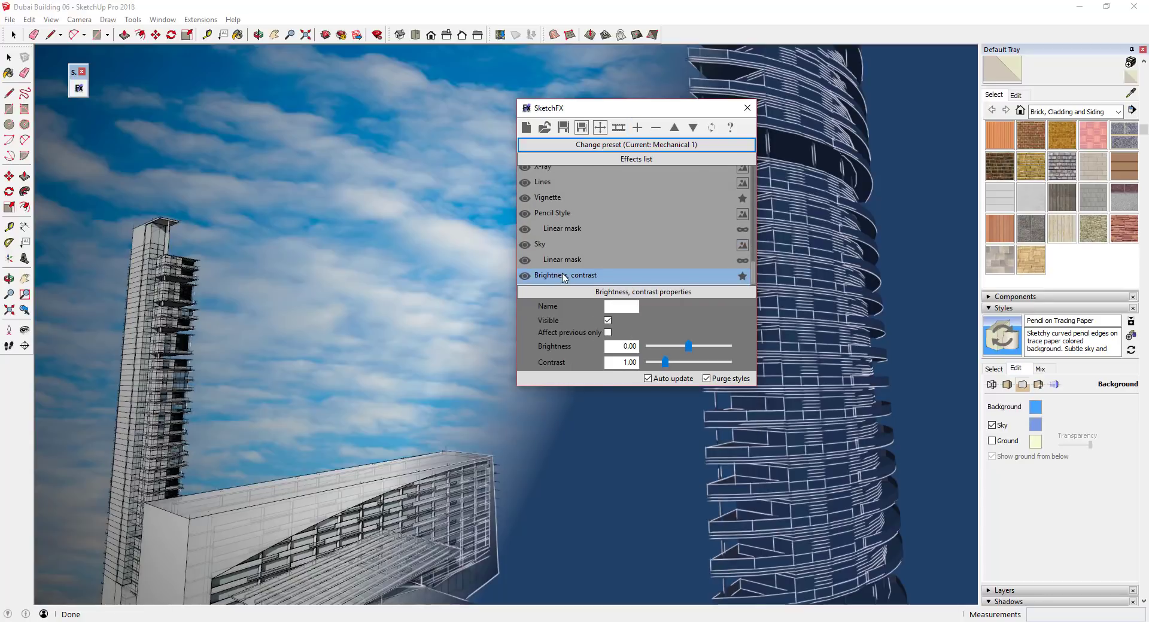
{"action": "left_click", "coordinate": [694, 350]}
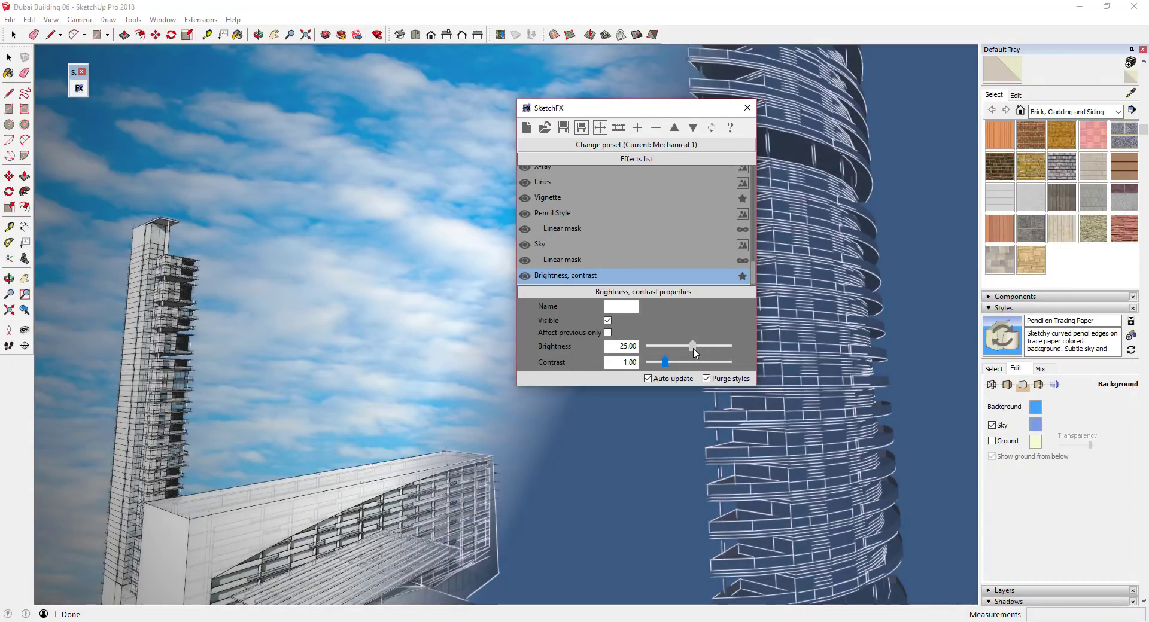
{"action": "left_click_drag", "start_coordinate": [694, 353], "coordinate": [686, 350]}
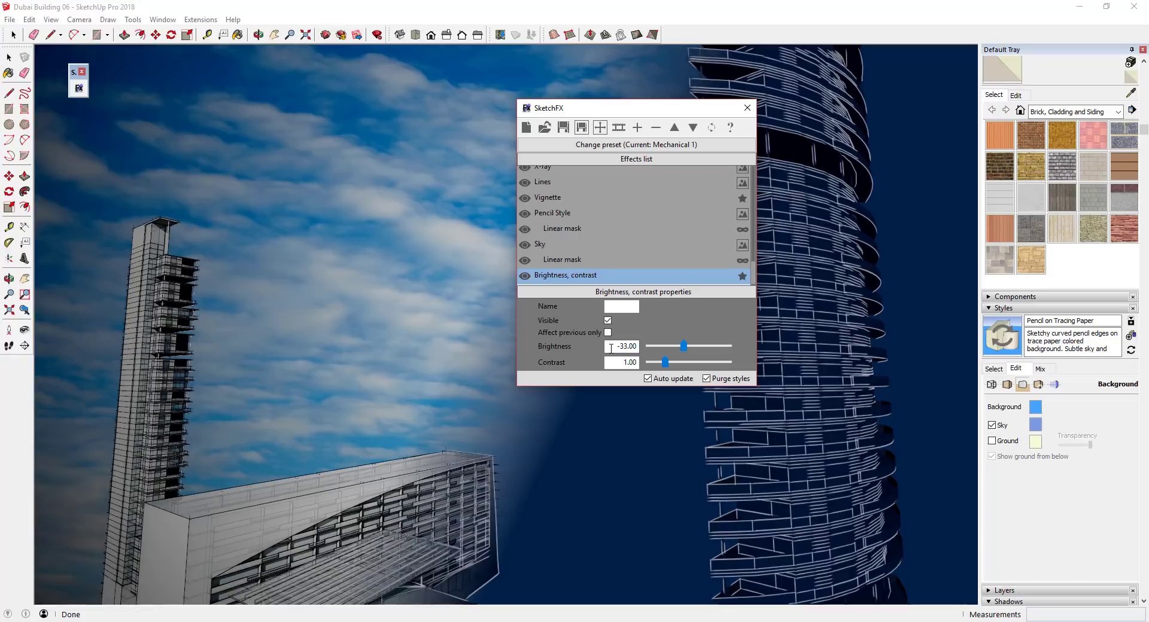
{"action": "type", "text": "0"}
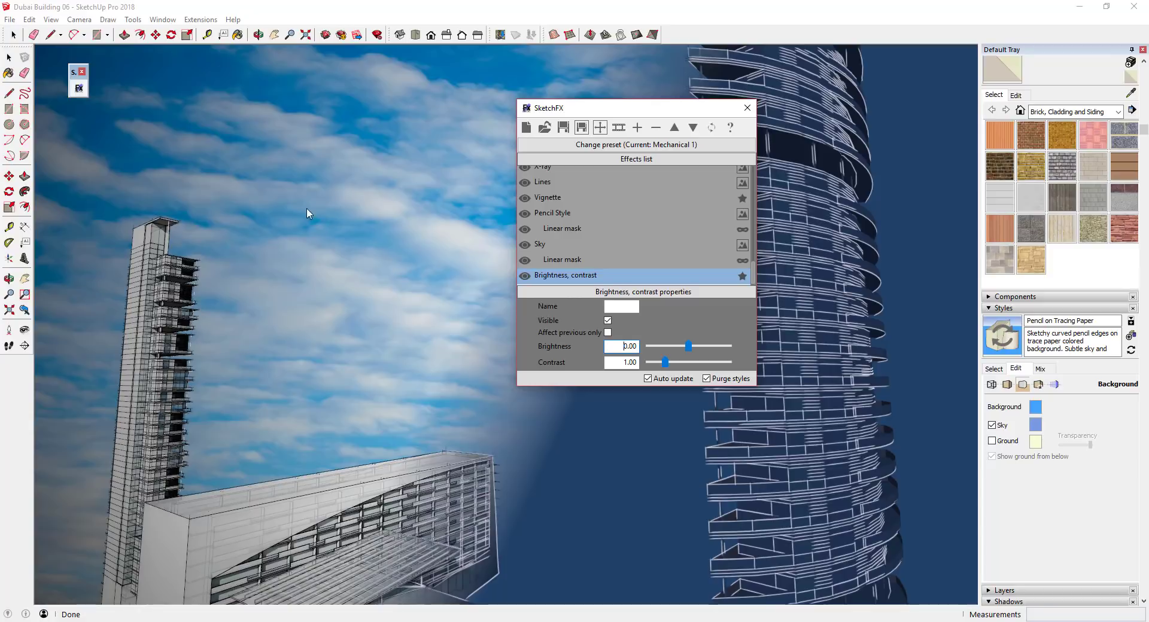
{"action": "left_click", "coordinate": [608, 332]}
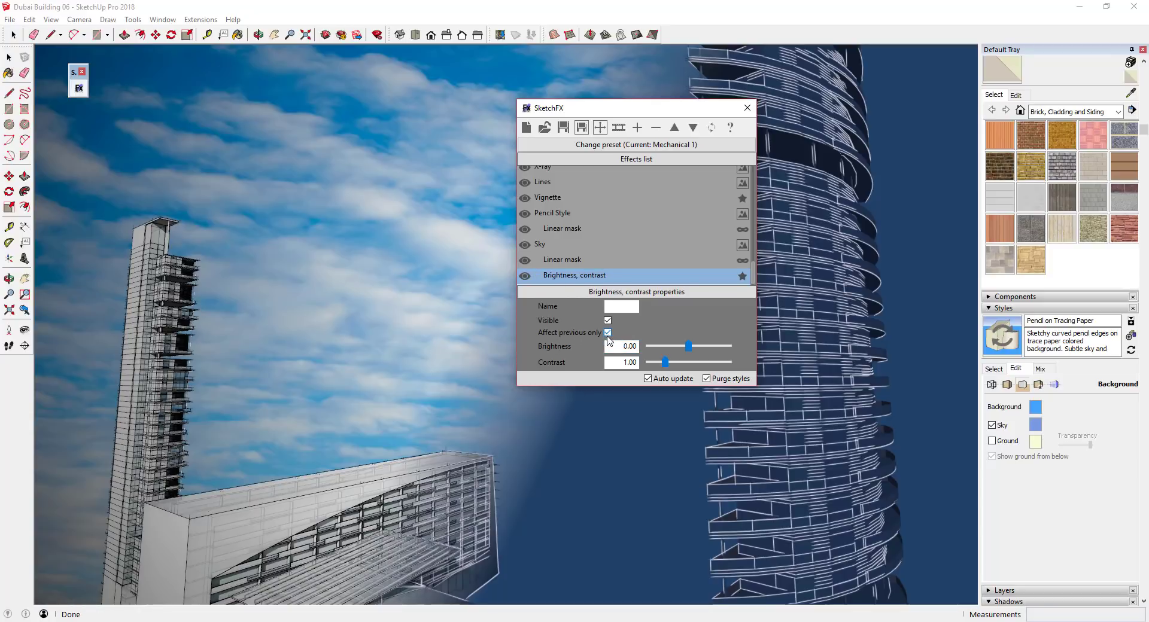
{"action": "left_click_drag", "start_coordinate": [688, 346], "coordinate": [674, 366]}
{"action": "middle_click_drag", "start_coordinate": [623, 490], "coordinate": [628, 465]}
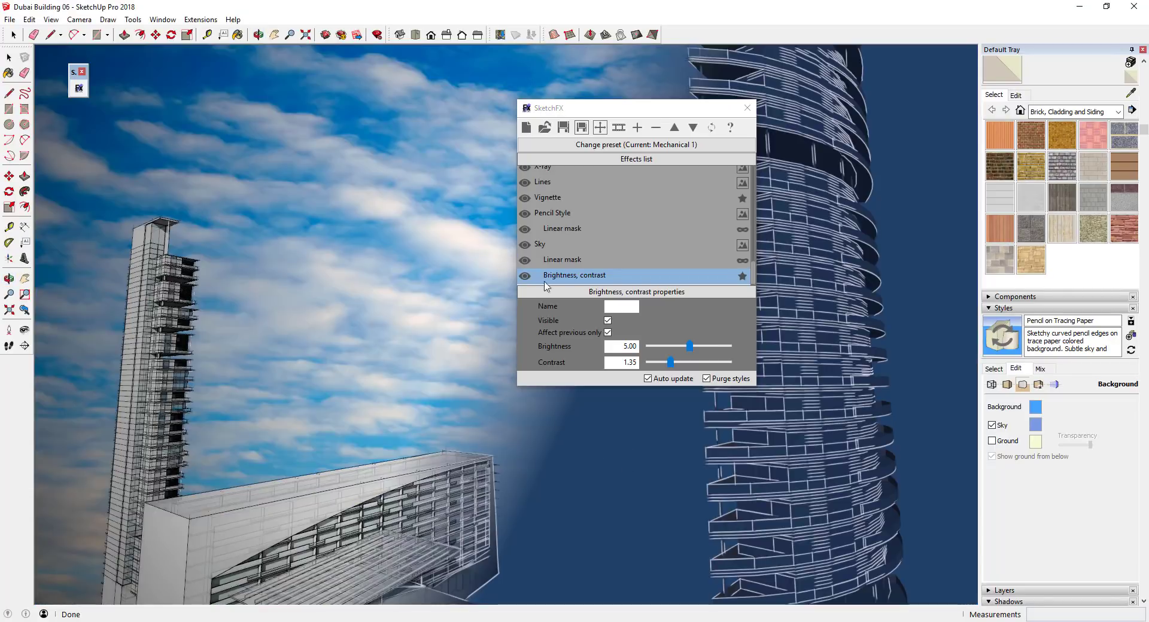
{"action": "left_click", "coordinate": [713, 129]}
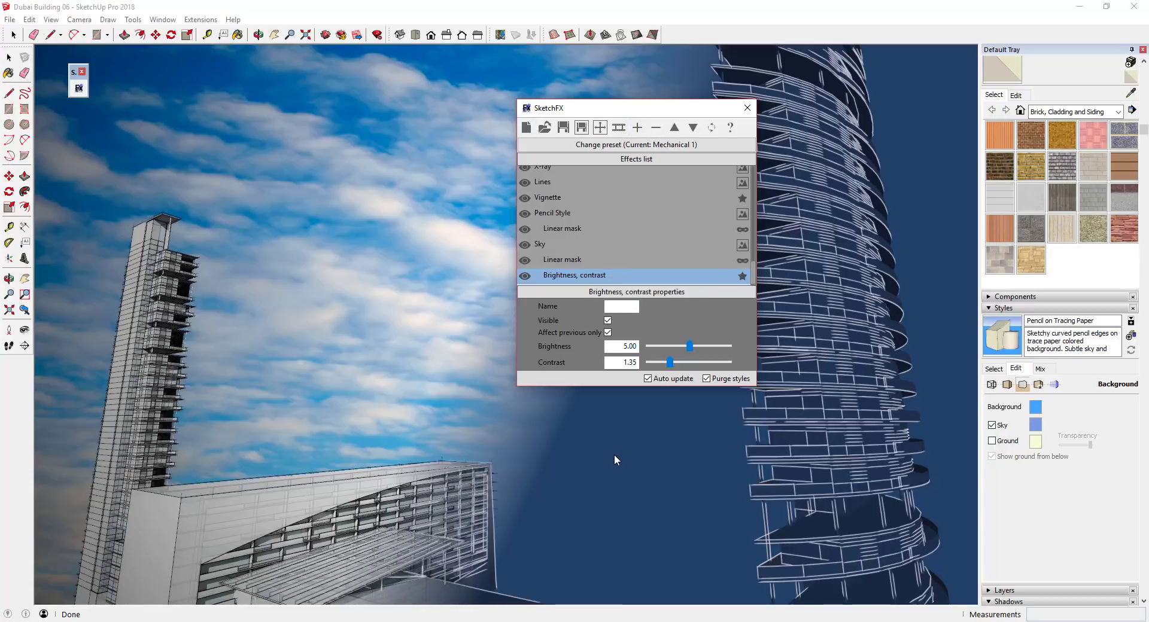
- Widen the Sky's linear mask Size to 0.45 for a softer cloud fade
{"action": "mouse_move", "coordinate": [635, 113]}
{"action": "left_mouse_down"}
{"action": "mouse_move", "coordinate": [323, 174]}
{"action": "mouse_move", "coordinate": [378, 181]}
{"action": "mouse_move", "coordinate": [335, 154]}
{"action": "left_mouse_up"}
{"action": "left_click", "coordinate": [277, 301]}
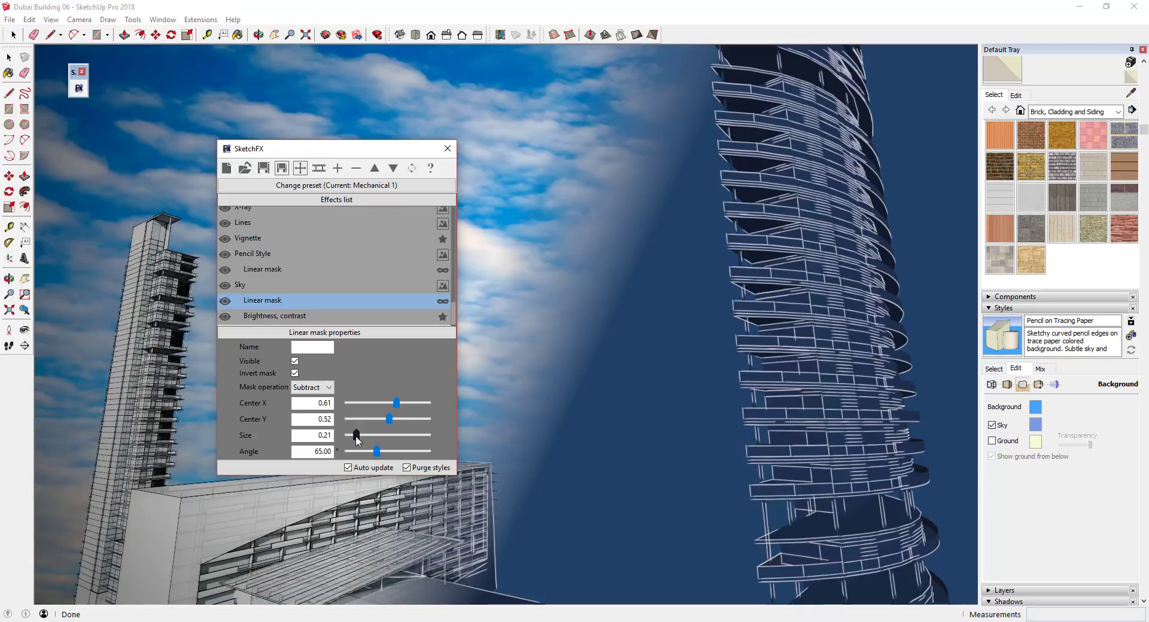
{"action": "left_click_drag", "start_coordinate": [357, 441], "coordinate": [335, 440]}
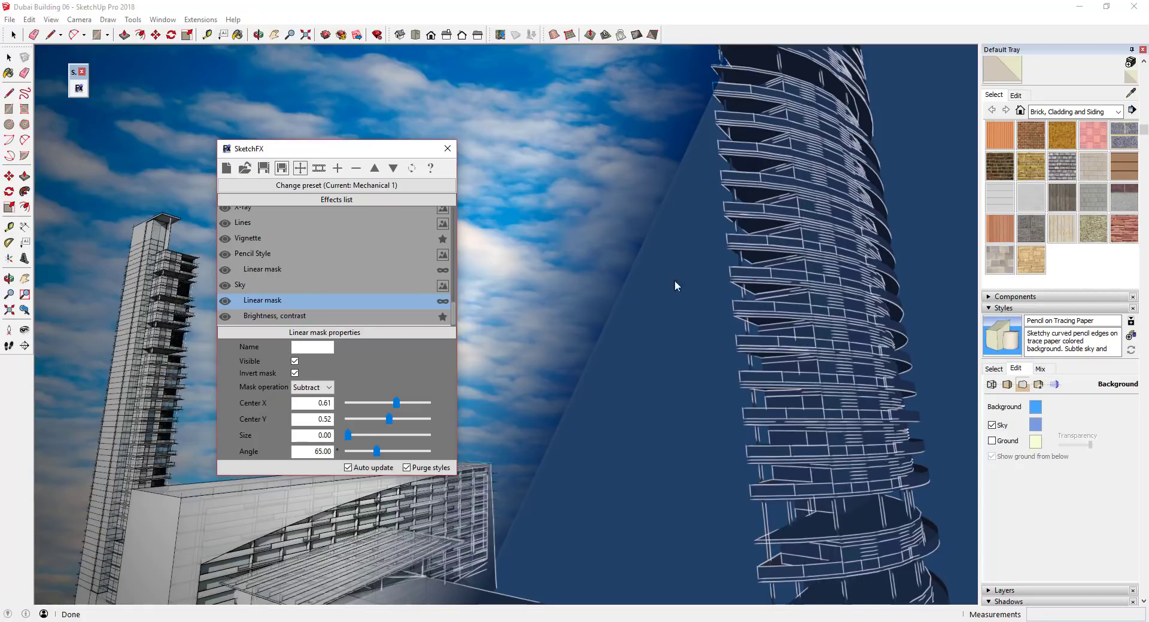
{"action": "left_click_drag", "start_coordinate": [348, 435], "coordinate": [366, 440]}
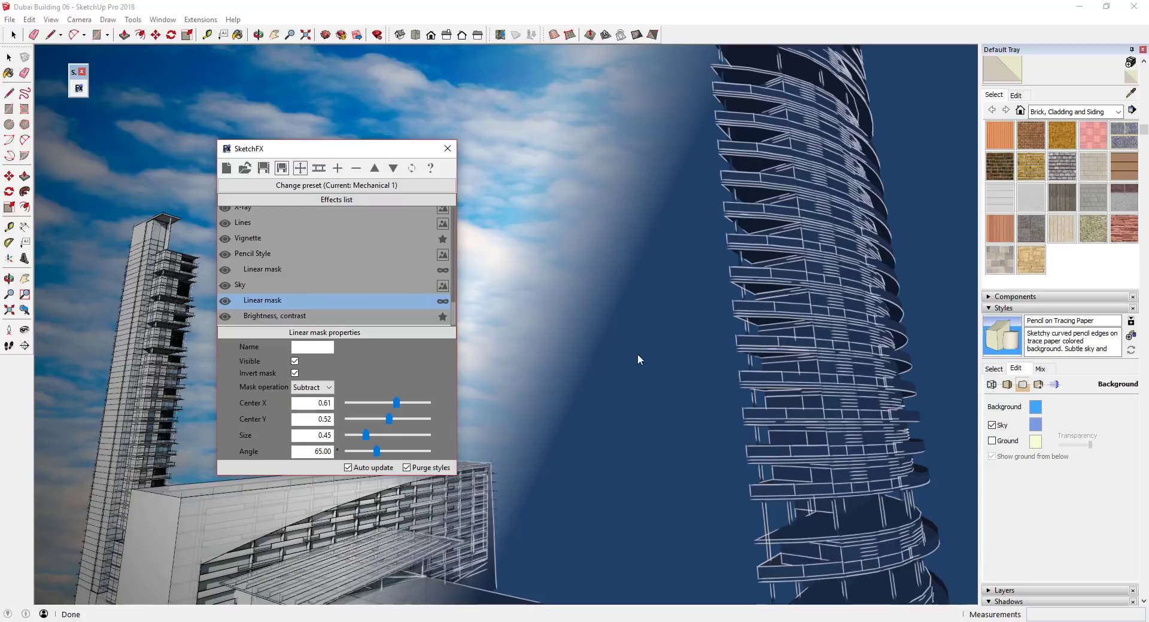
- Raise the Brightness, contrast effect's Brightness from 5.00 to 9.00 in SketchFX
{"action": "scroll", "coordinate": [287, 296], "scroll_direction": "up", "scroll_amount": 2}
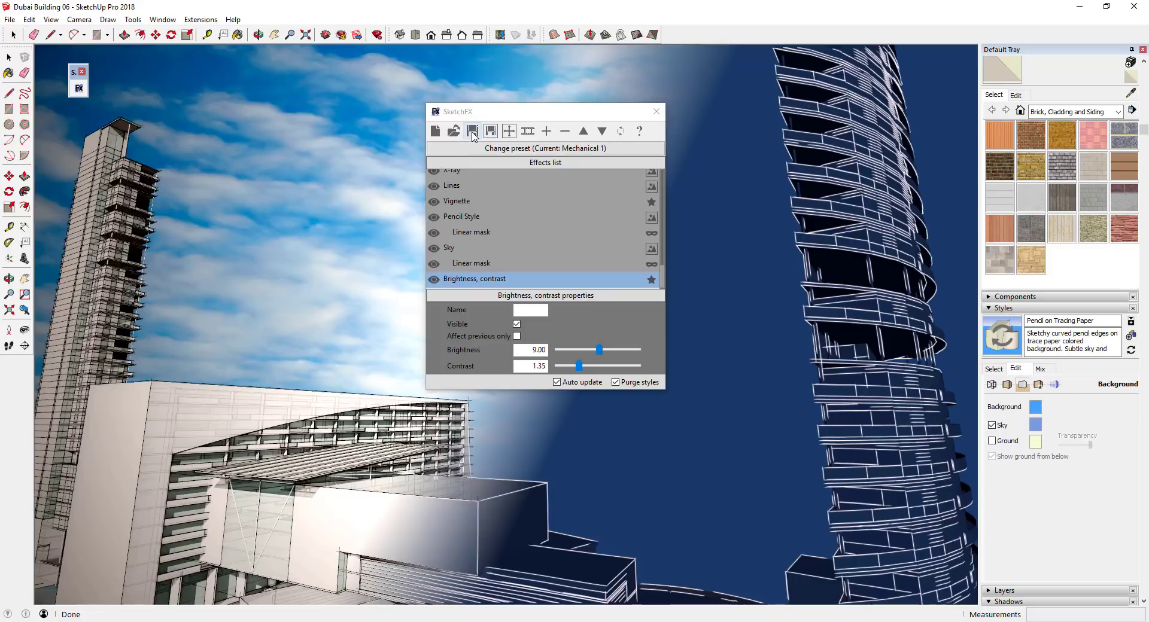
{"action": "left_click", "coordinate": [473, 135]}
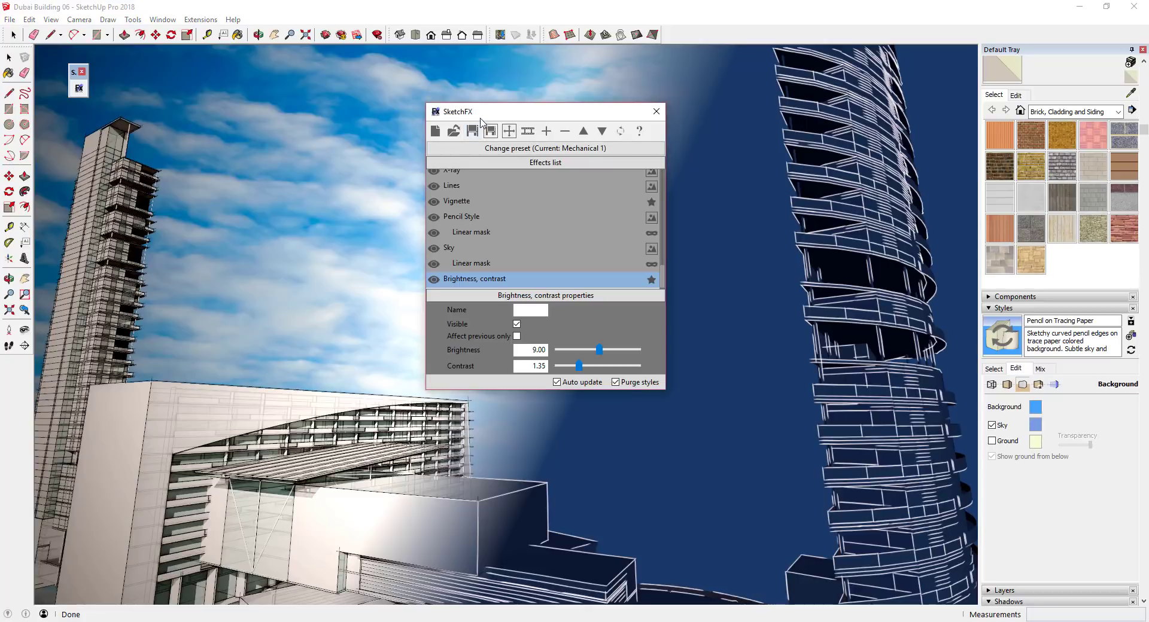